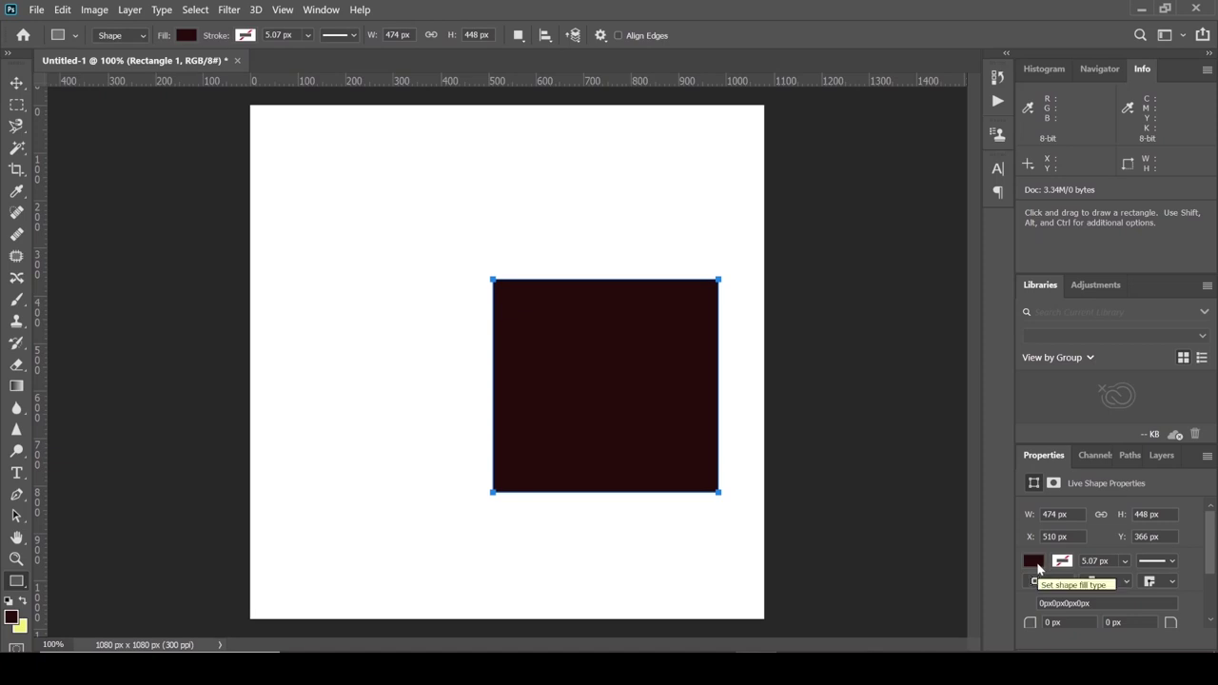
Step: Change the square's fill from dark maroon to the green in Recently Used Colors
click(1034, 562)
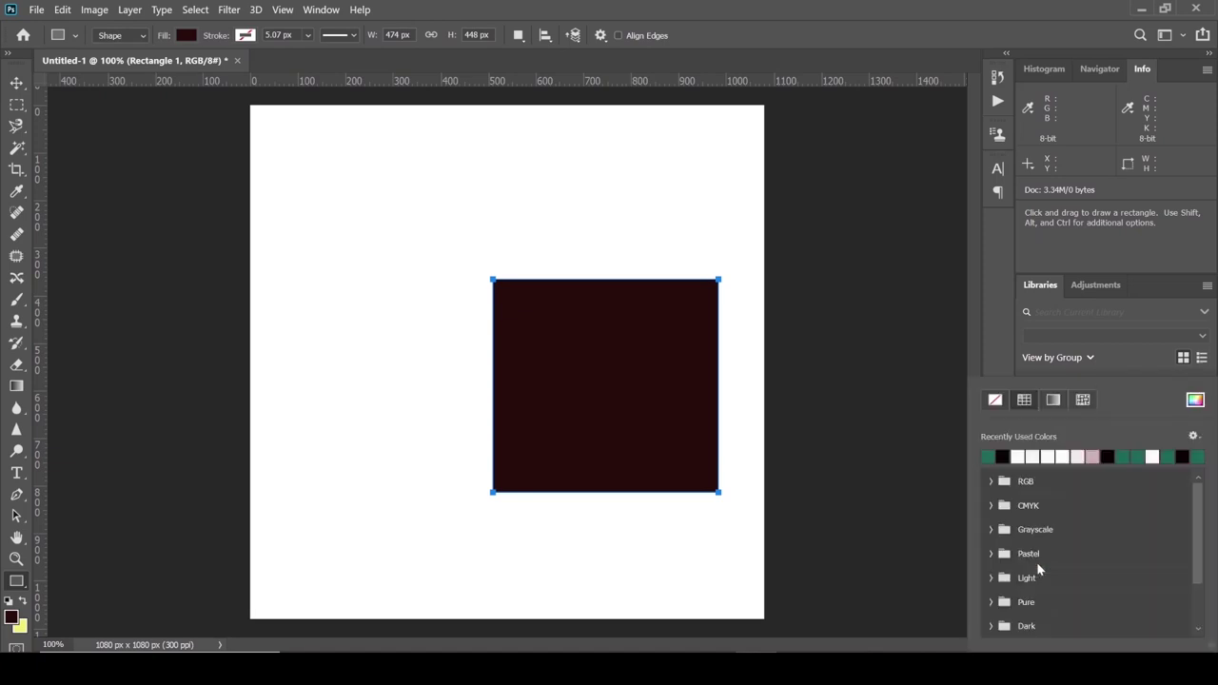
click(991, 456)
click(17, 84)
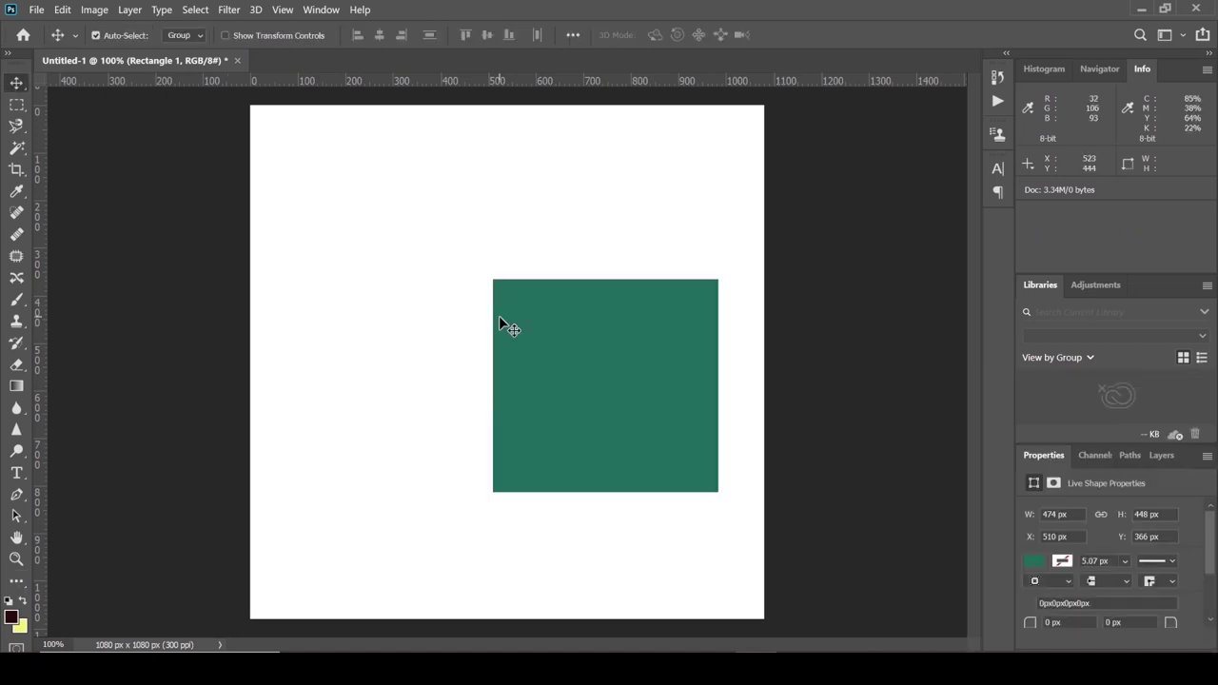
Step: Rotate the square about 47° into a diamond, enlarge it to ~108%, and move it across the right edge
key(ctrl+t)
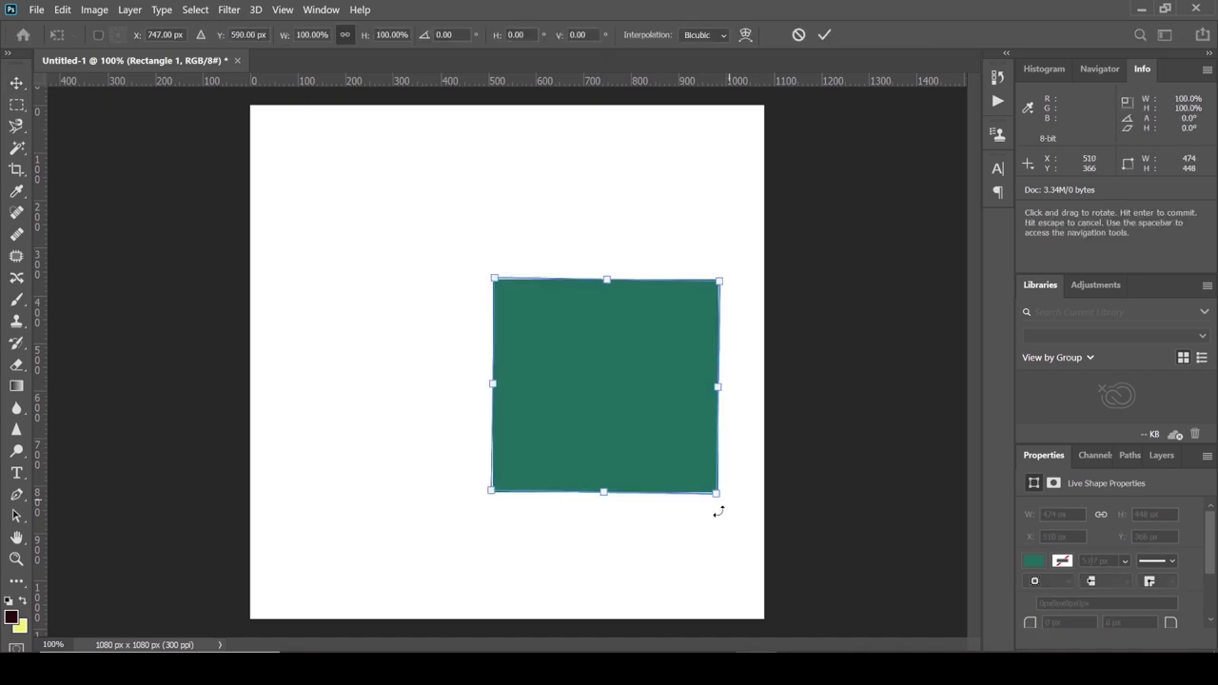
drag(729, 501, 606, 538)
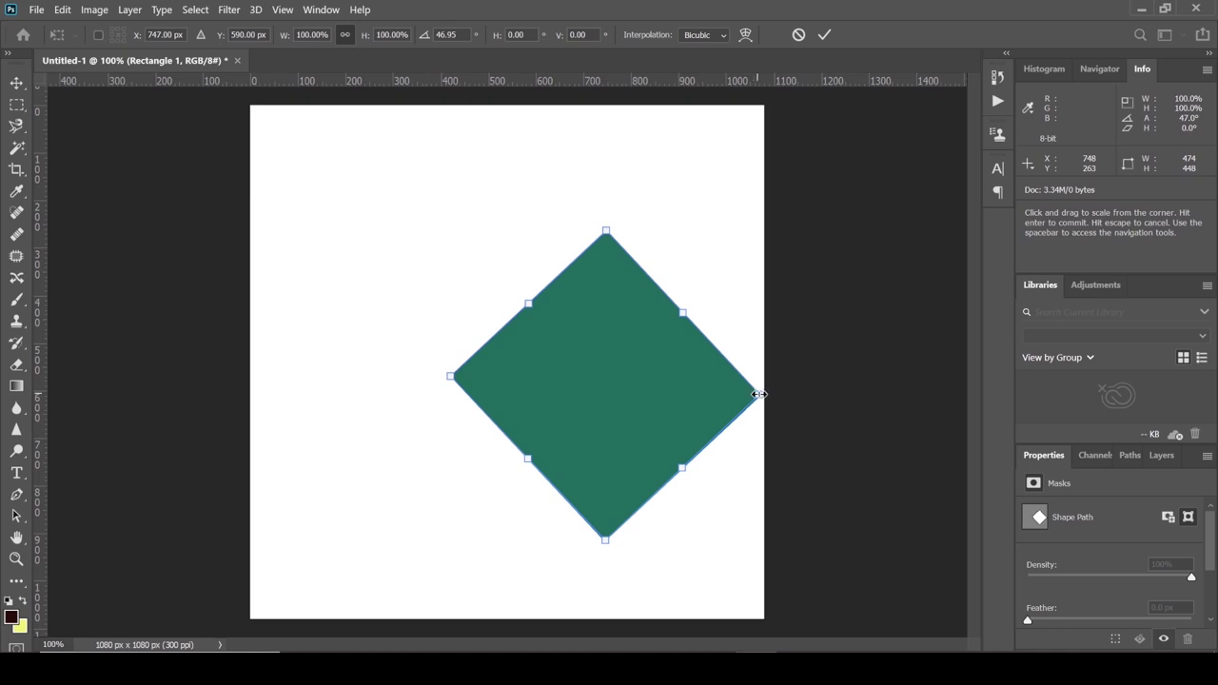
drag(760, 394, 772, 395)
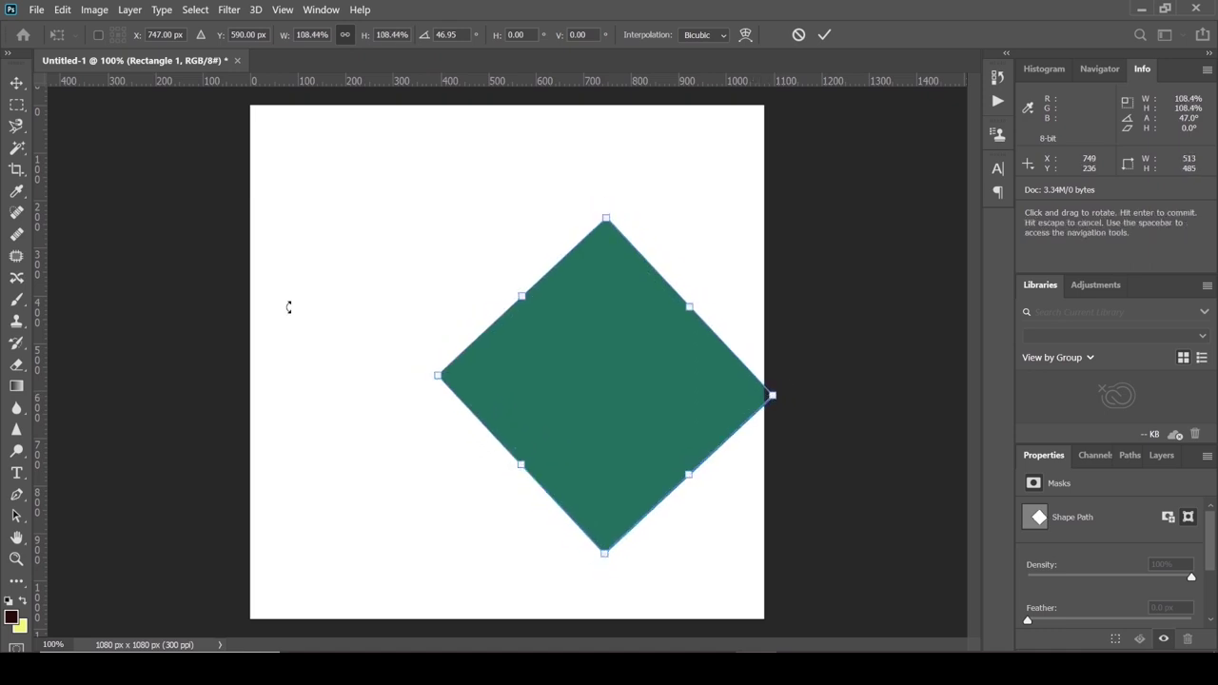
key(Return)
mouse_move(589, 389)
mouse_down()
mouse_move(653, 351)
mouse_move(660, 361)
mouse_up()
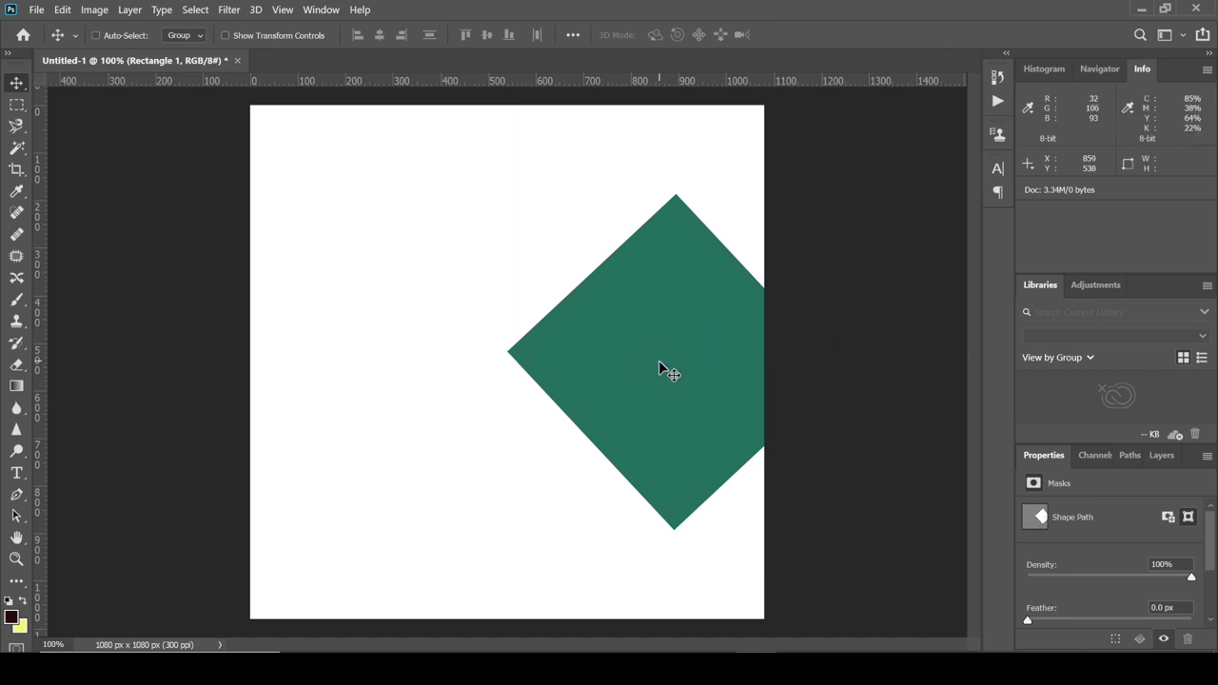
Step: Shrink the diamond slightly, shift it left, and duplicate it to the lower left
key(ctrl+t)
drag(842, 529, 835, 521)
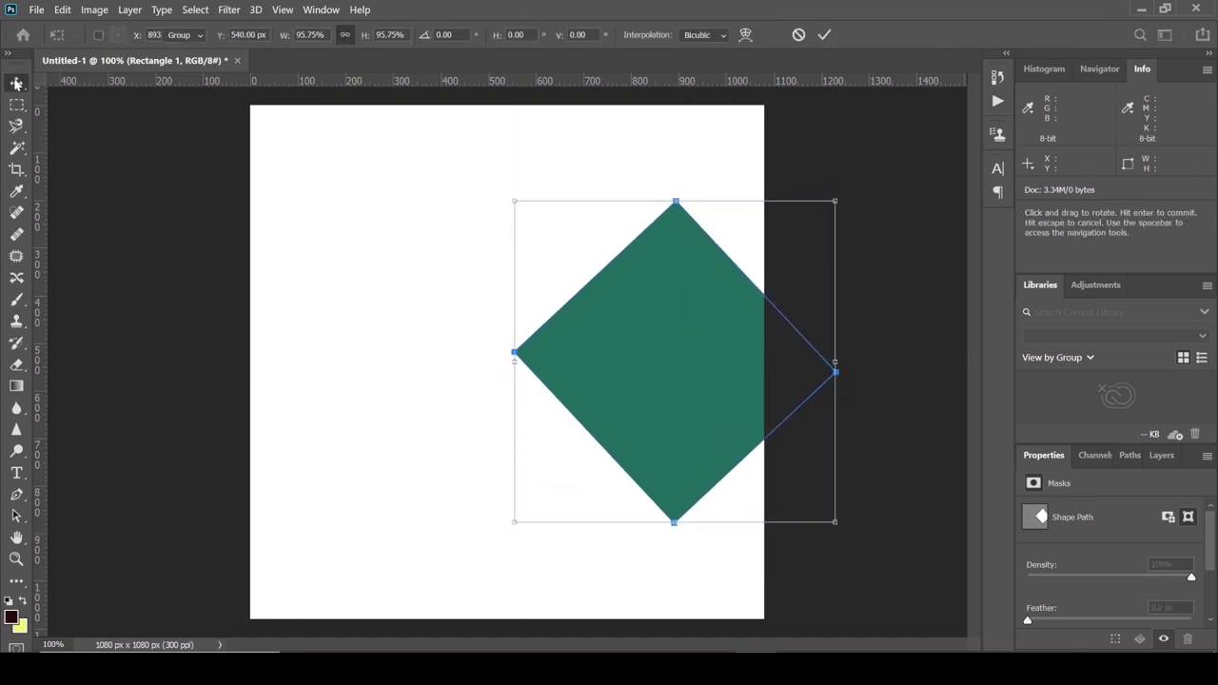
key(Return)
drag(627, 339, 619, 338)
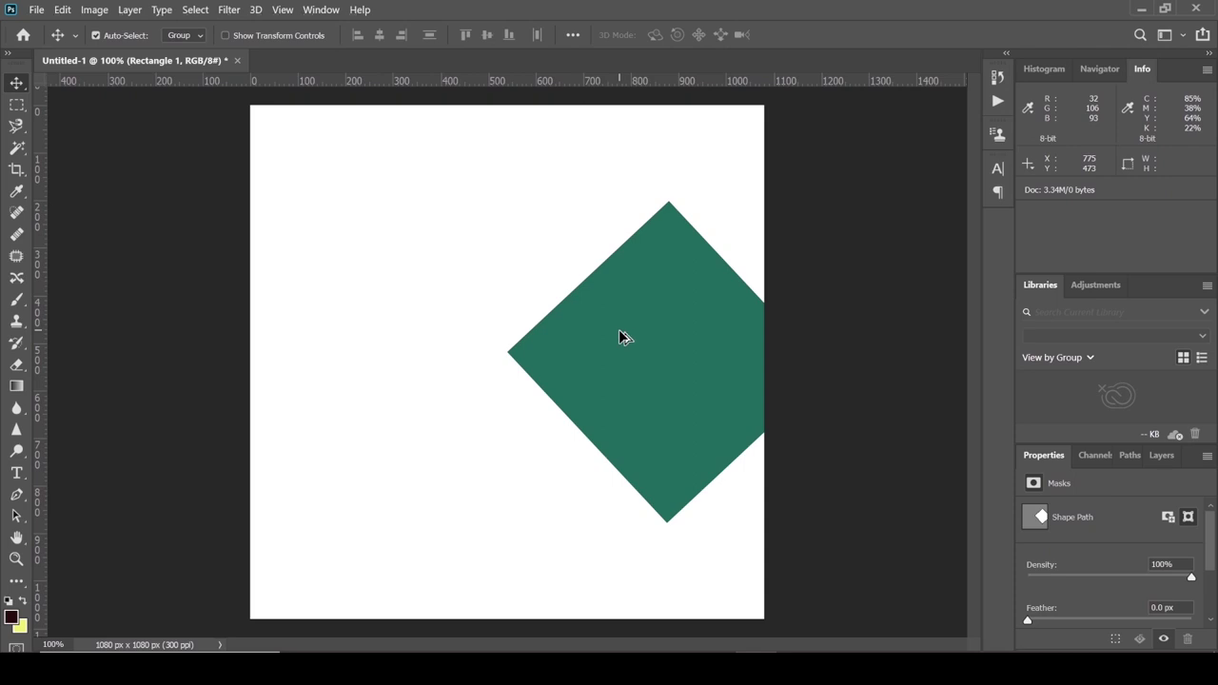
alt+drag(619, 338, 343, 424)
Step: Shrink the diamond copy to about 61% and place it against the big diamond's lower left
key(ctrl+t)
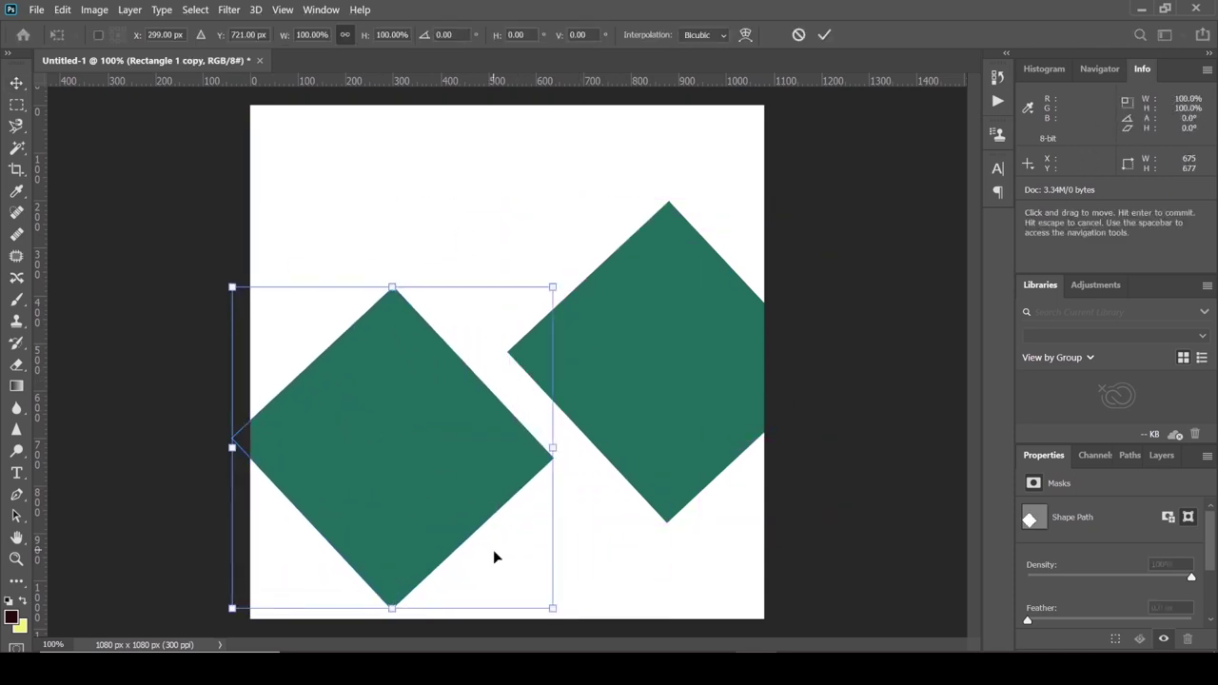
alt+drag(553, 607, 498, 536)
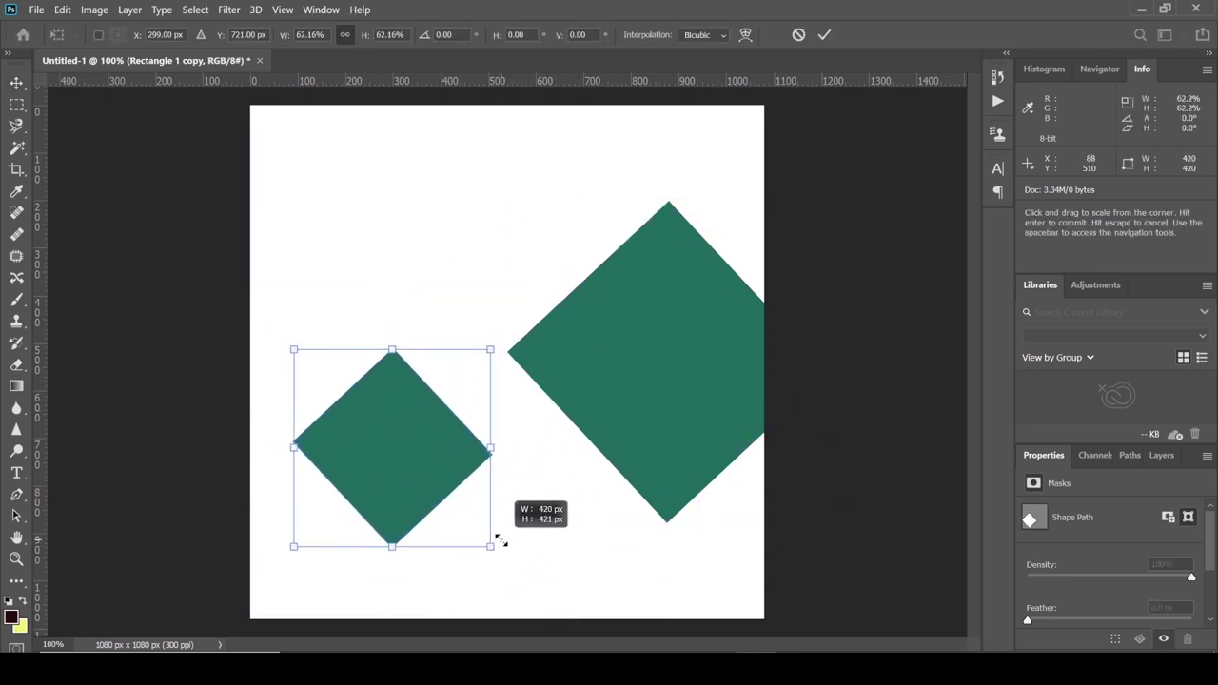
drag(407, 438, 592, 548)
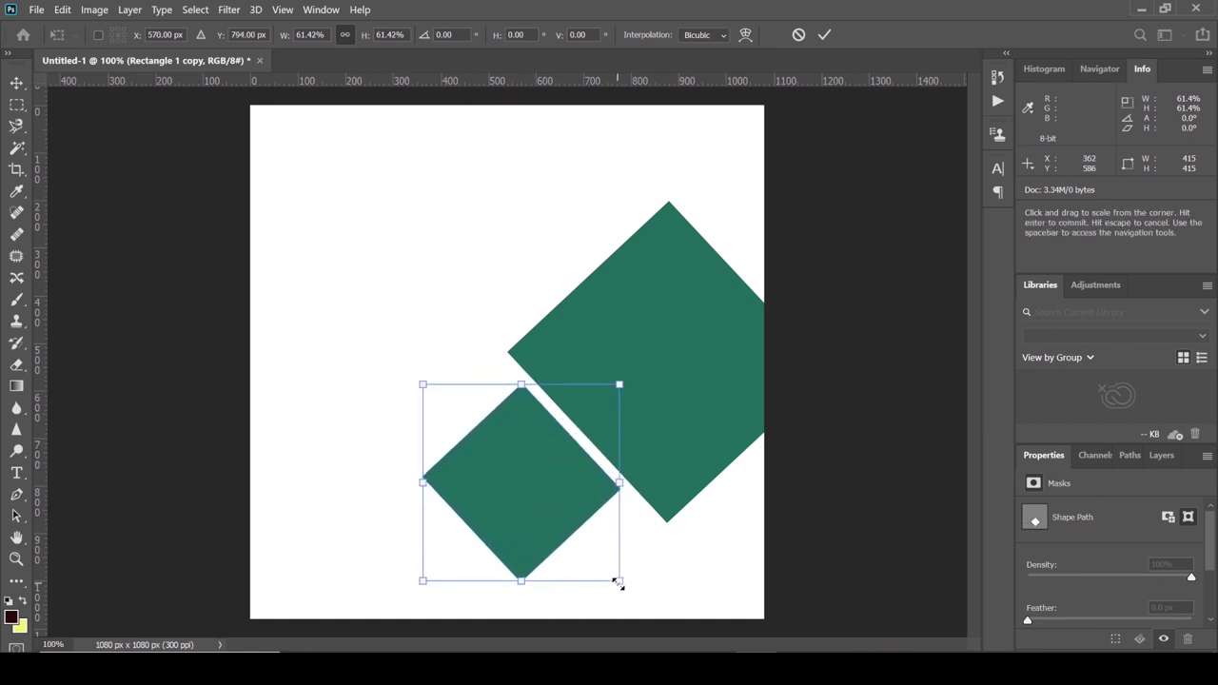
alt+drag(620, 580, 601, 562)
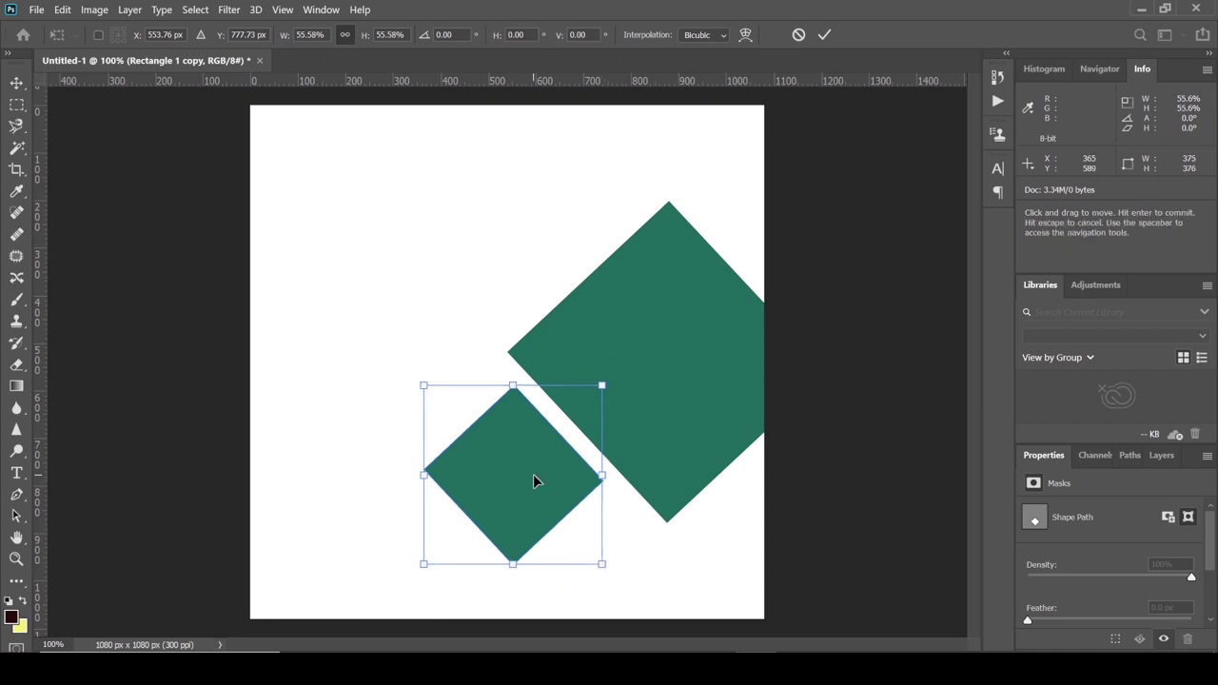
mouse_move(536, 482)
mouse_down()
mouse_move(609, 455)
mouse_move(593, 463)
mouse_up()
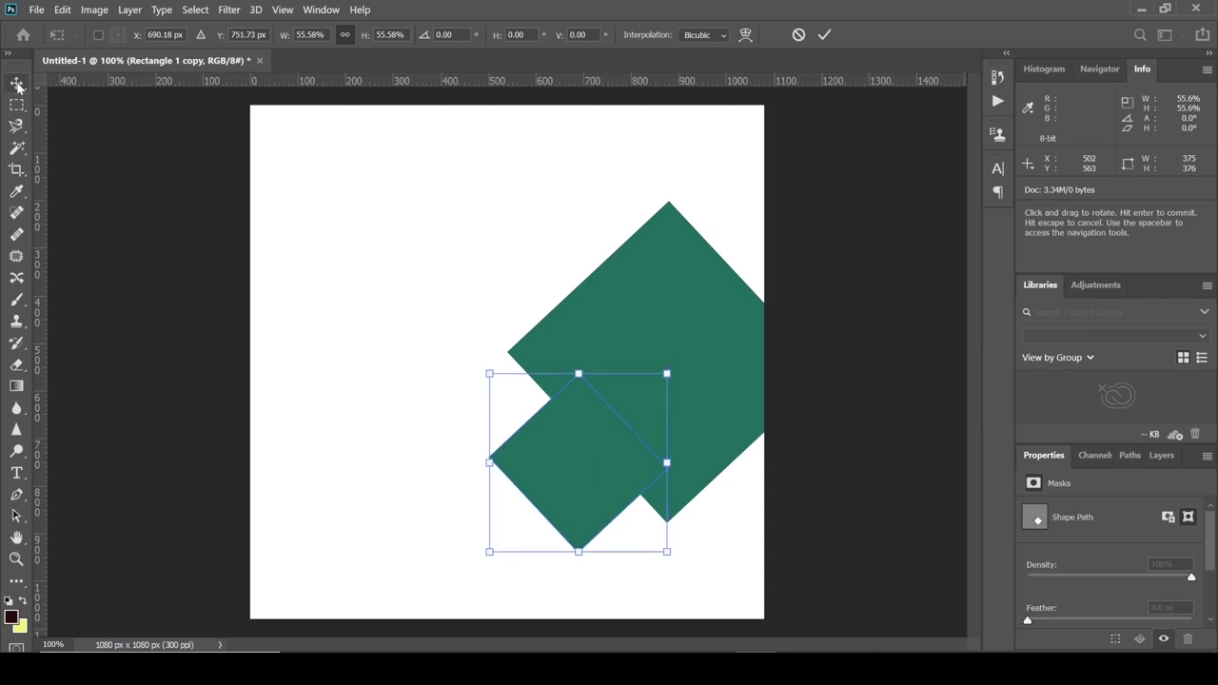
key(Return)
Step: Duplicate the smaller diamond, shrink it to about 65.56%, and place it above the large one
drag(458, 424, 340, 364)
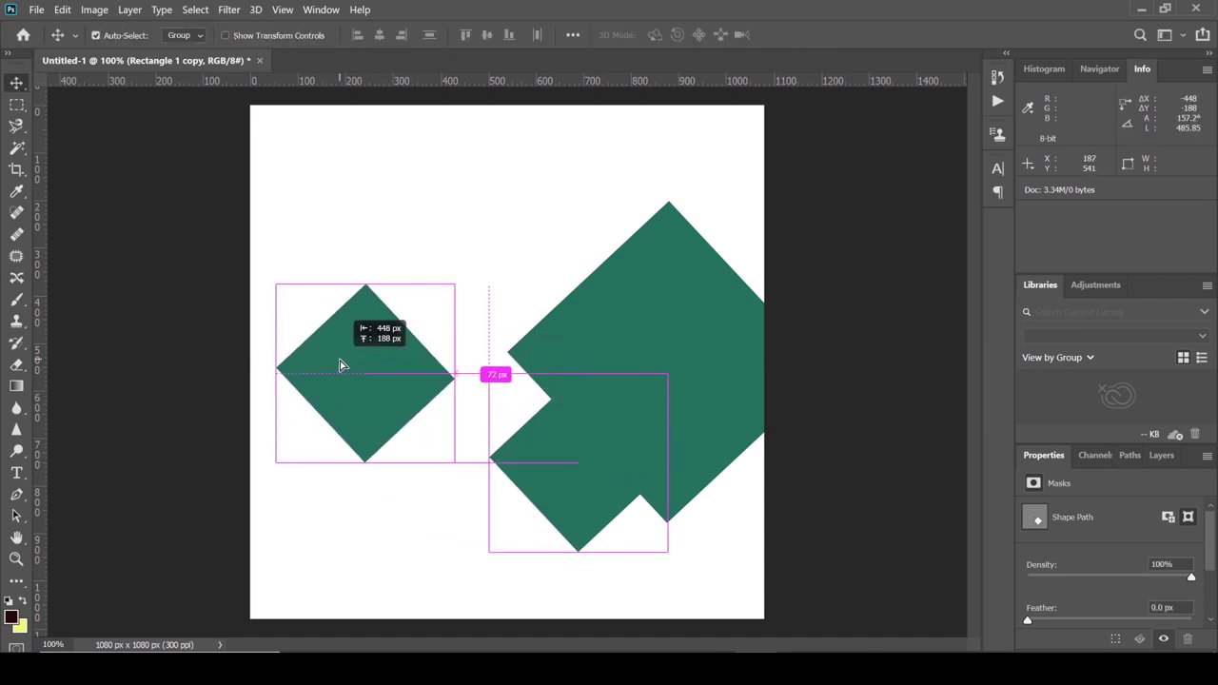
key(ctrl+t)
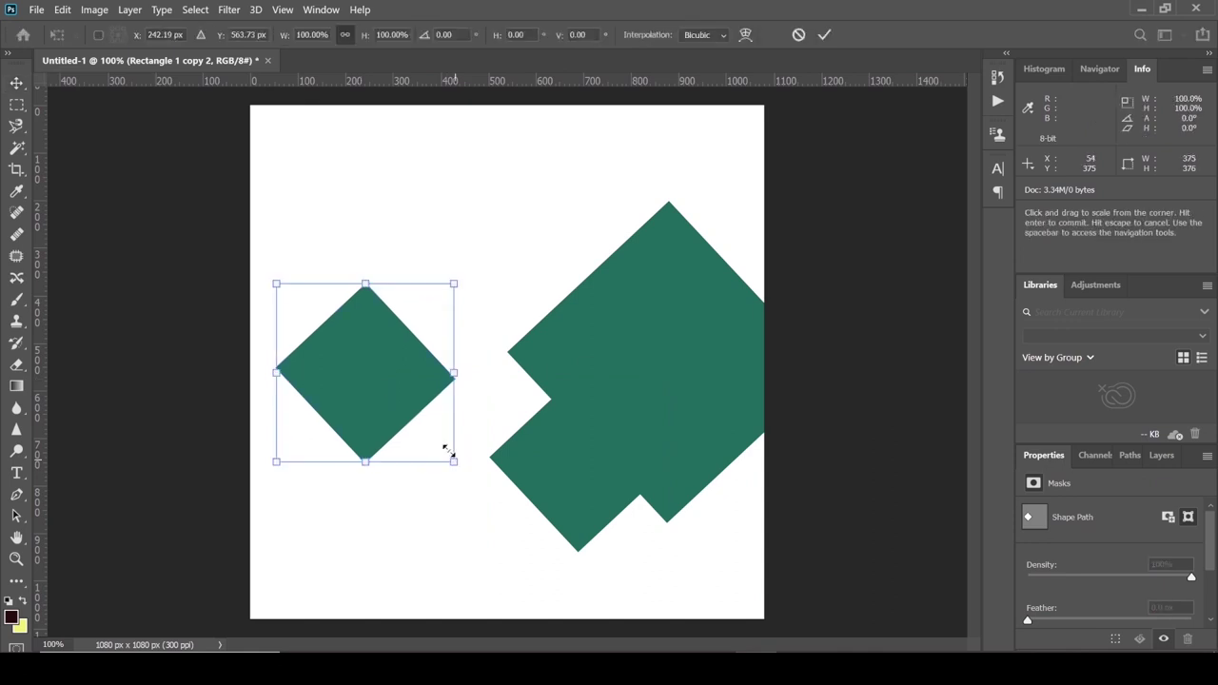
drag(449, 454, 404, 415)
drag(354, 340, 513, 233)
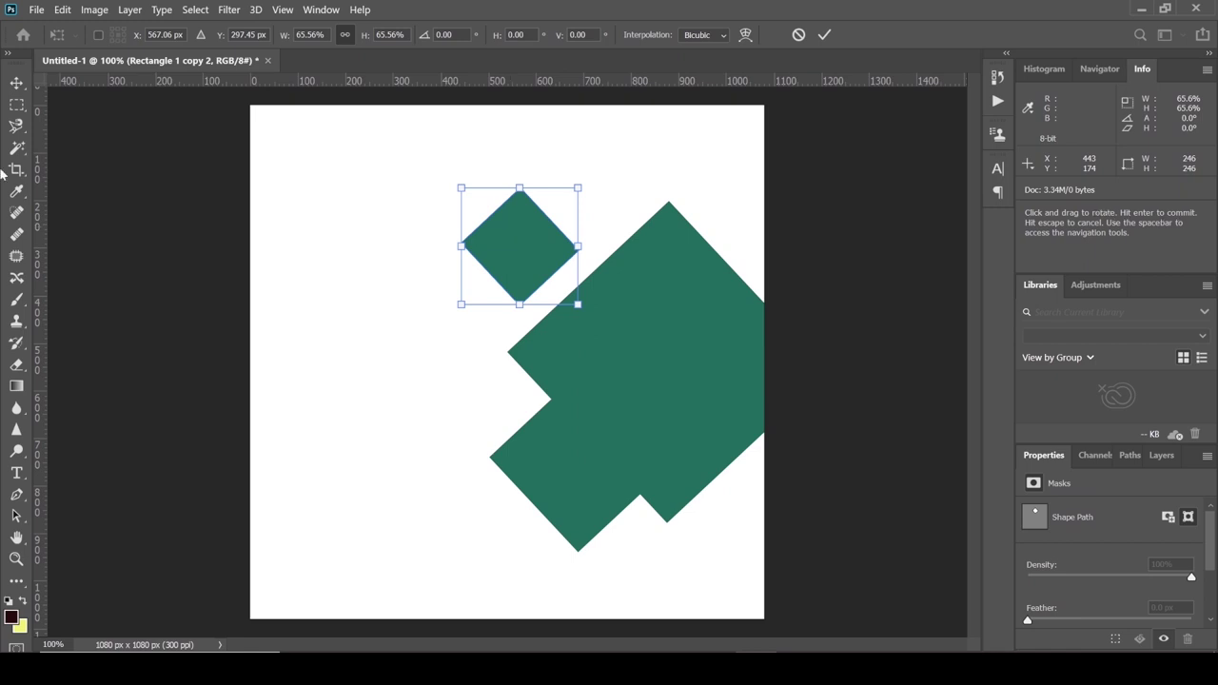
key(Return)
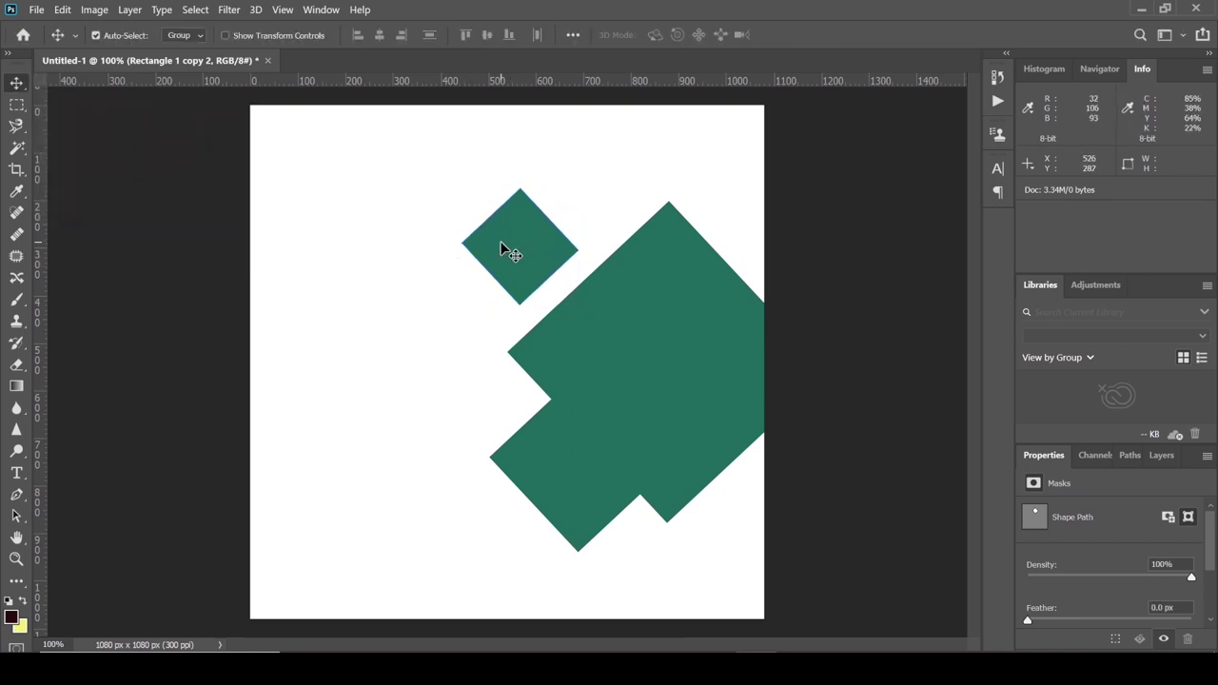
Step: Duplicate the small top diamond, shrink it to ~86%, and move it so the top edge clips it
drag(486, 249, 357, 260)
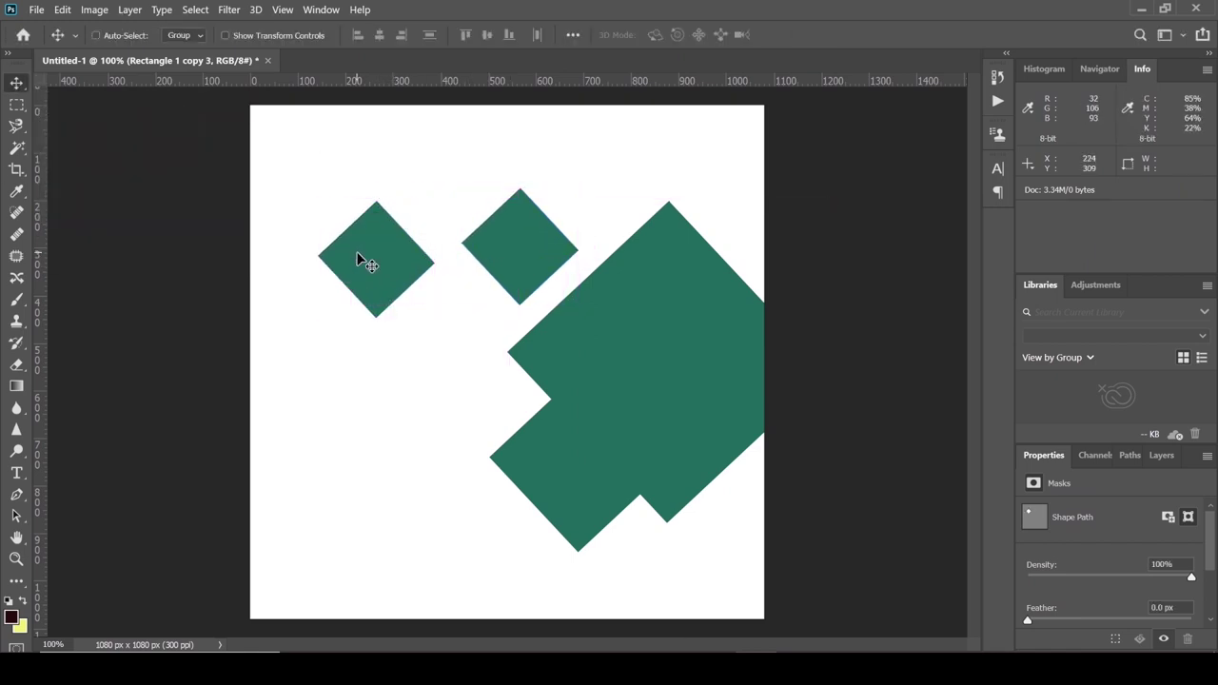
key(ctrl+t)
drag(433, 313, 422, 305)
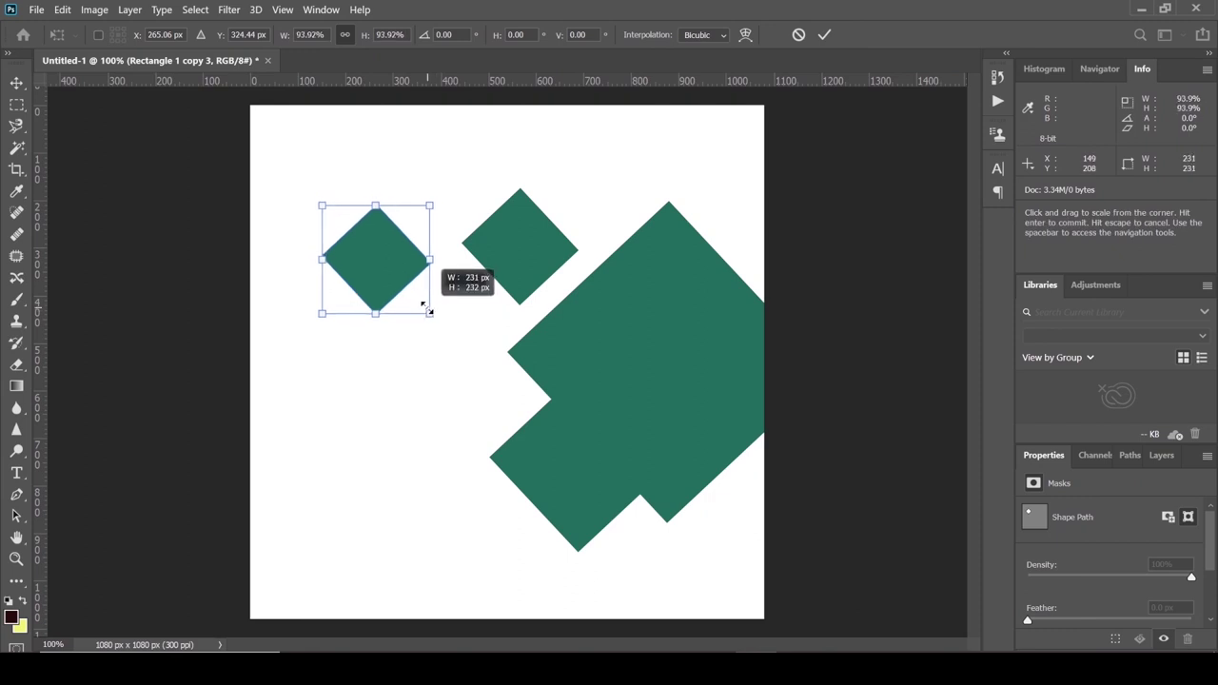
drag(367, 272, 464, 118)
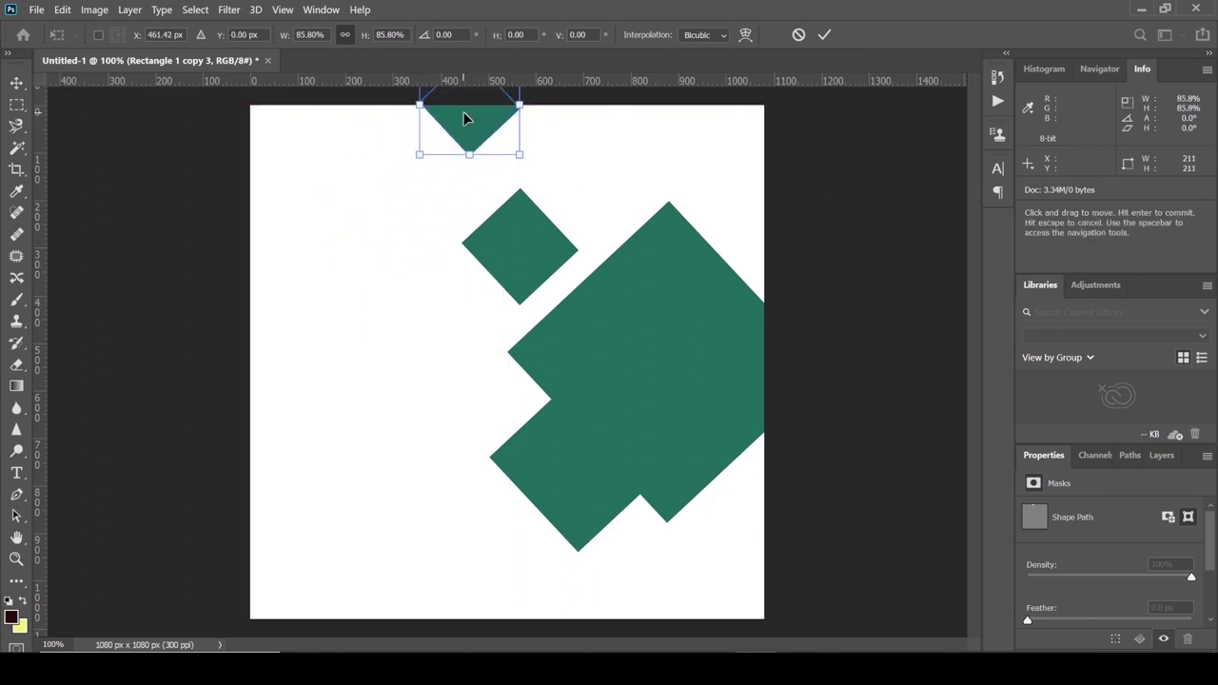
click(17, 88)
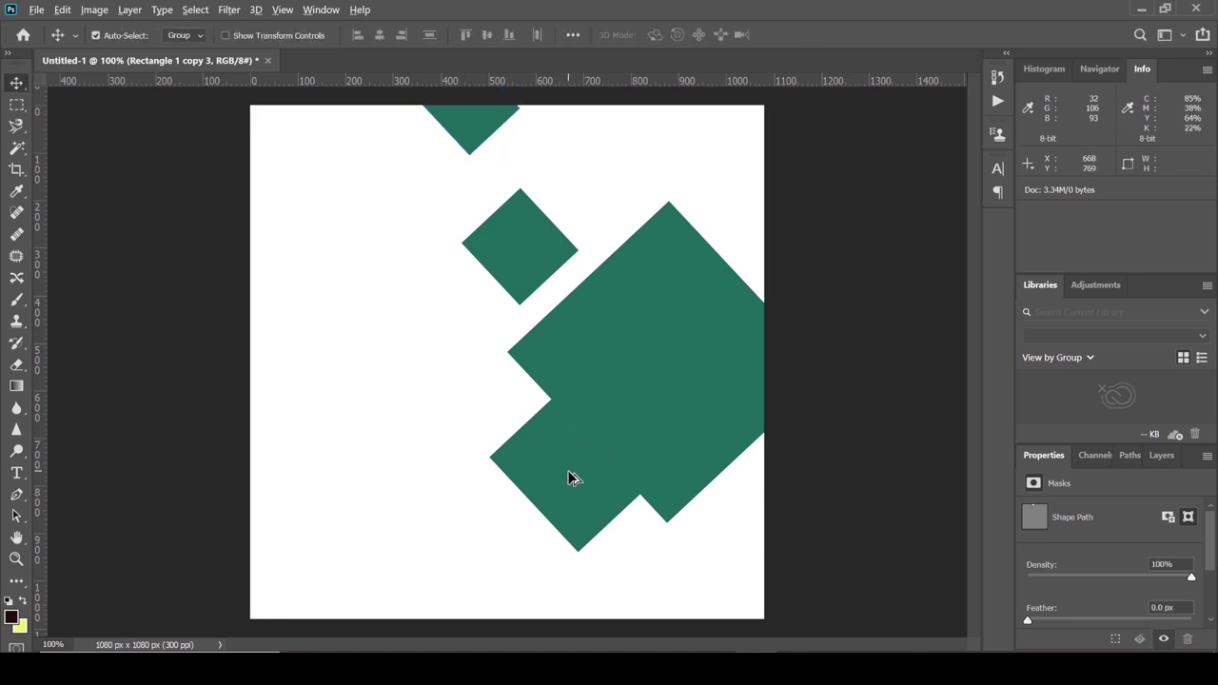
Step: Copy diamonds to the top-right and lower-right edges, then nudge the cluster tighter
mouse_move(571, 478)
alt+mouse_down()
mouse_move(638, 163)
mouse_move(695, 96)
mouse_move(683, 115)
alt+mouse_up()
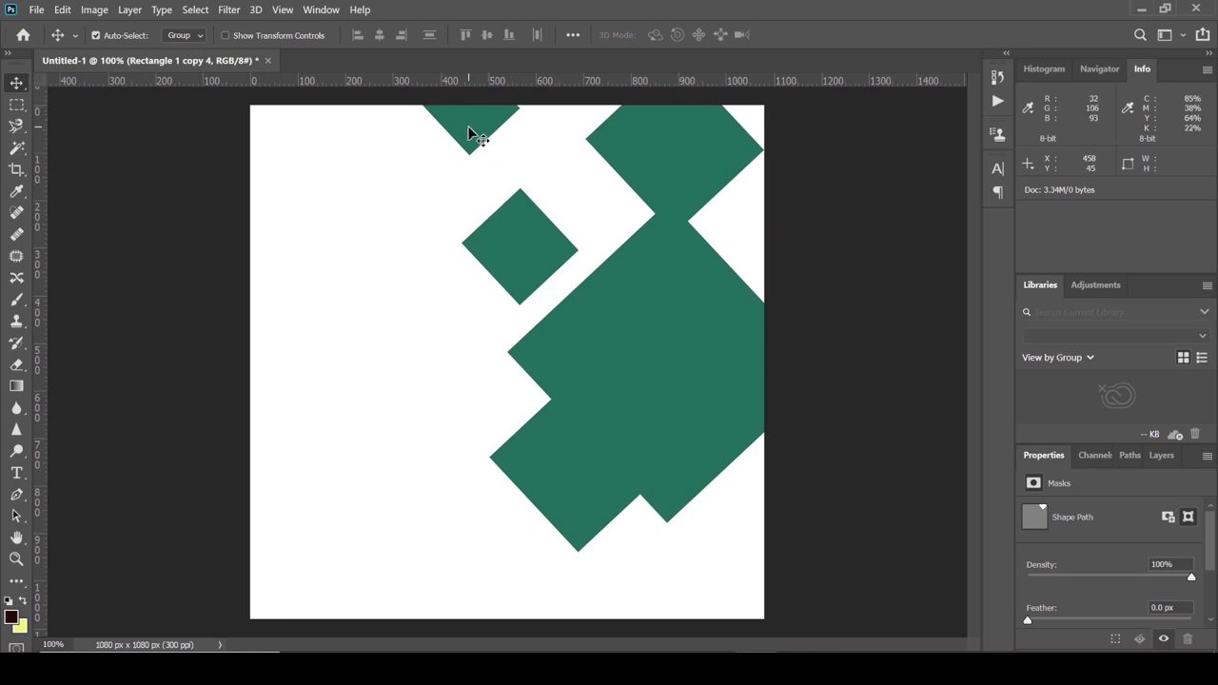
mouse_move(469, 134)
mouse_down()
mouse_move(762, 555)
mouse_move(758, 536)
mouse_up()
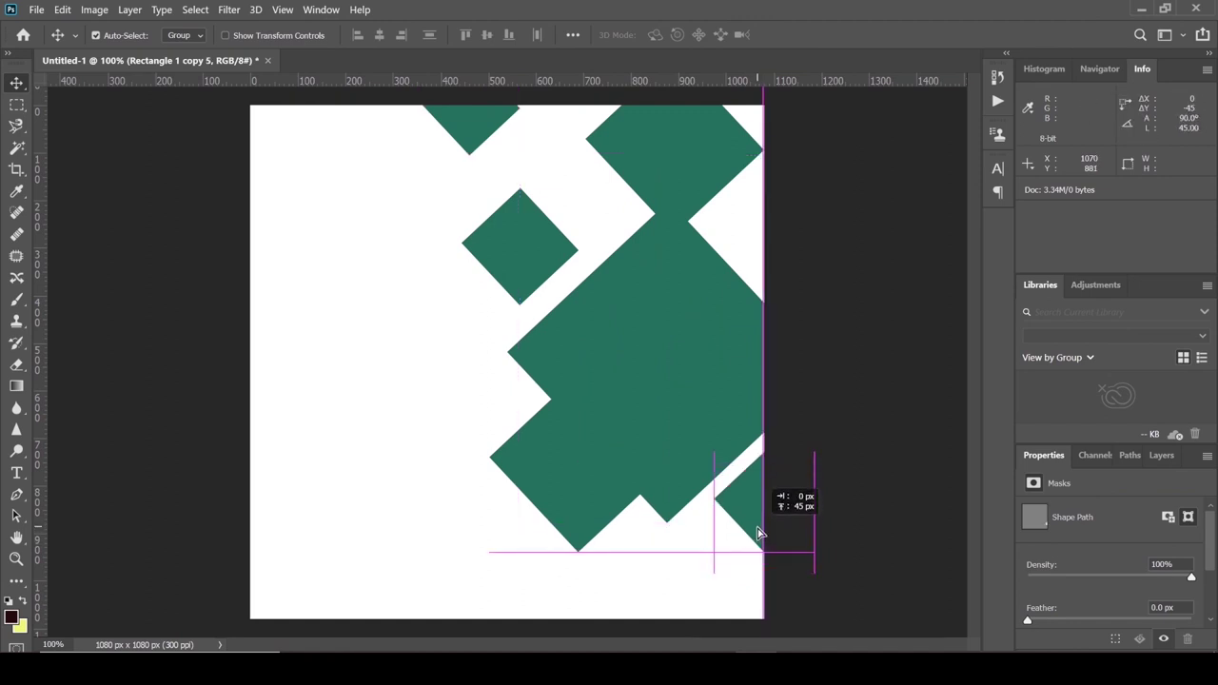
drag(669, 425, 672, 389)
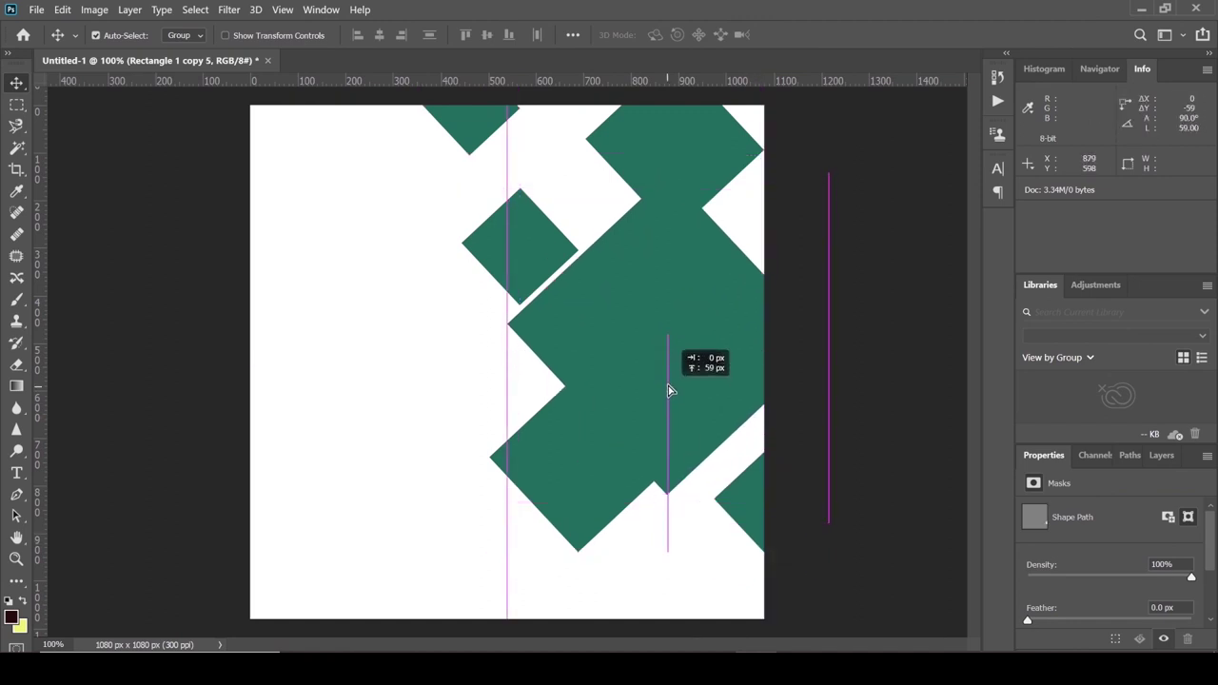
drag(533, 253, 539, 220)
drag(594, 449, 579, 393)
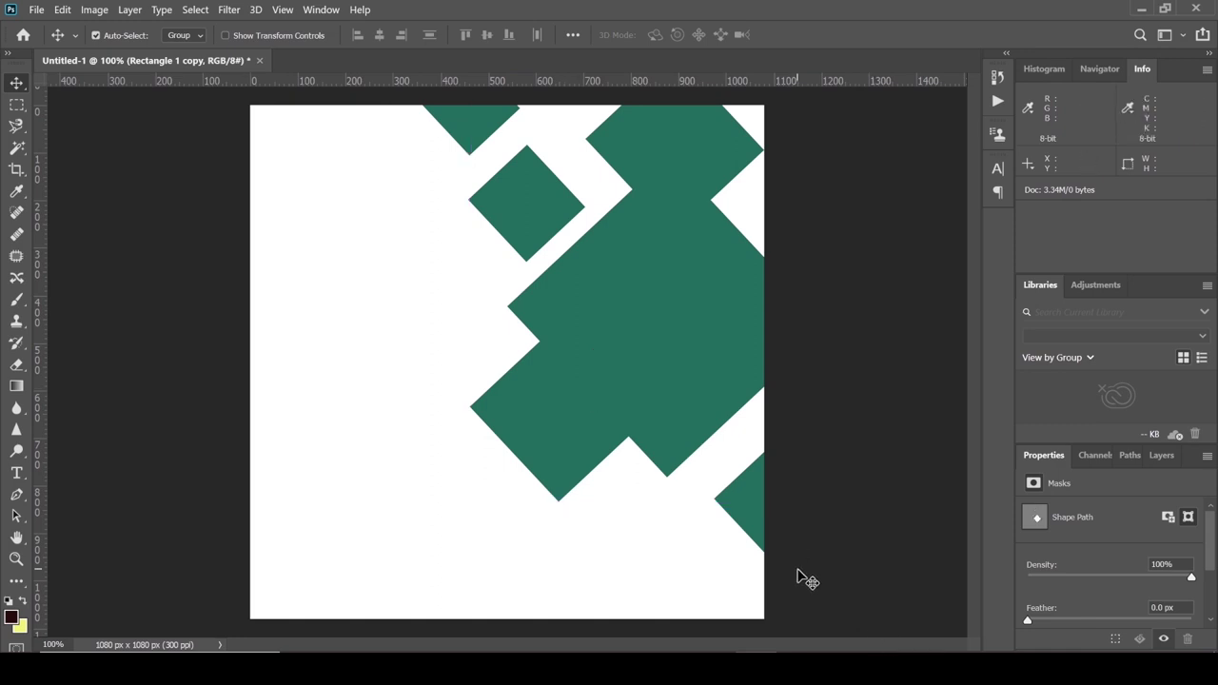
drag(740, 501, 741, 476)
drag(535, 400, 551, 393)
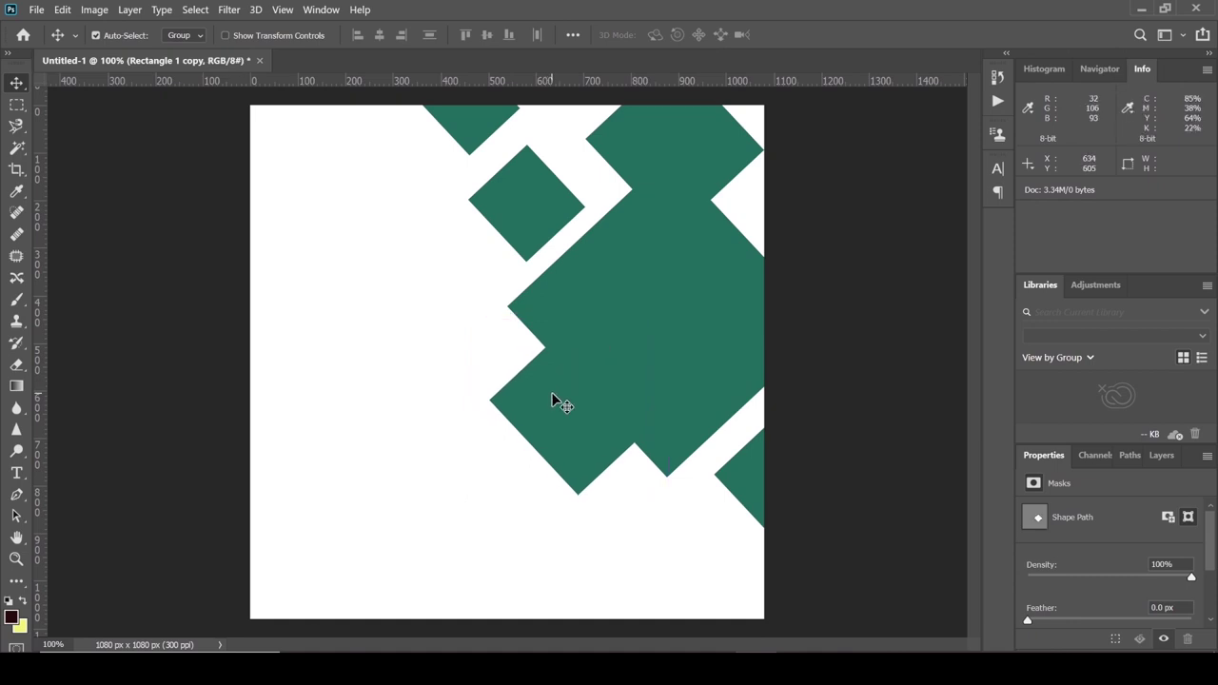
Step: Deselect the diamonds and save the document as Untitled-1.psd
click(777, 435)
click(36, 10)
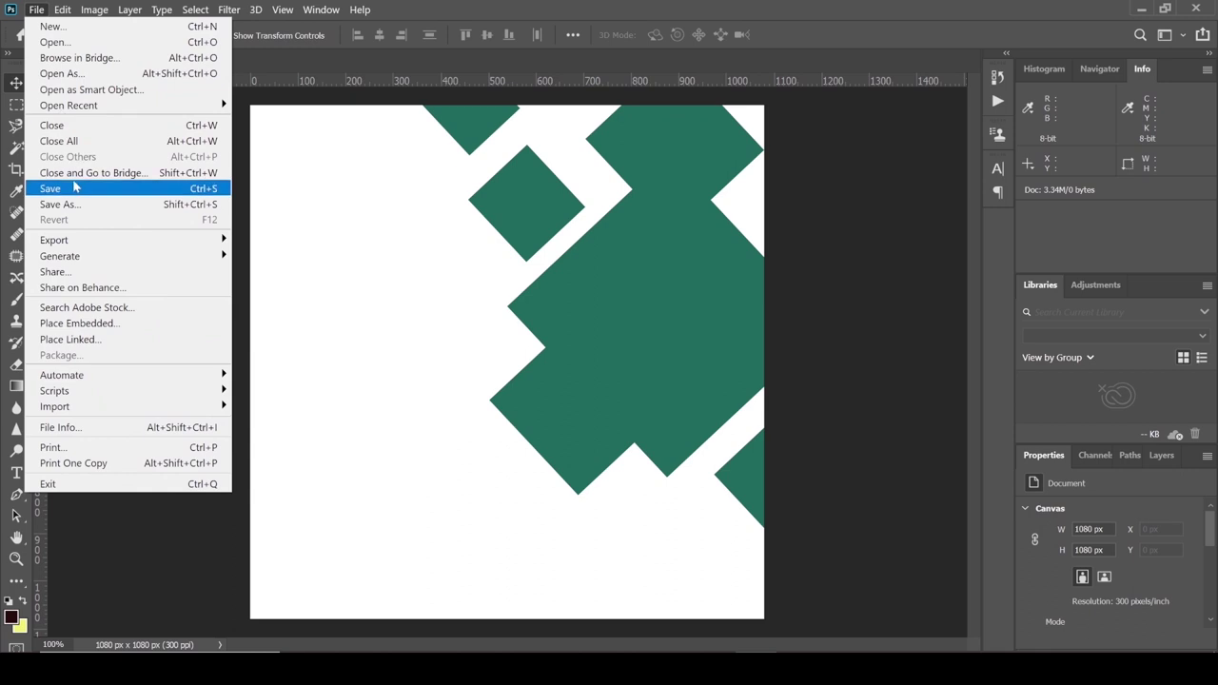
click(36, 9)
click(36, 9)
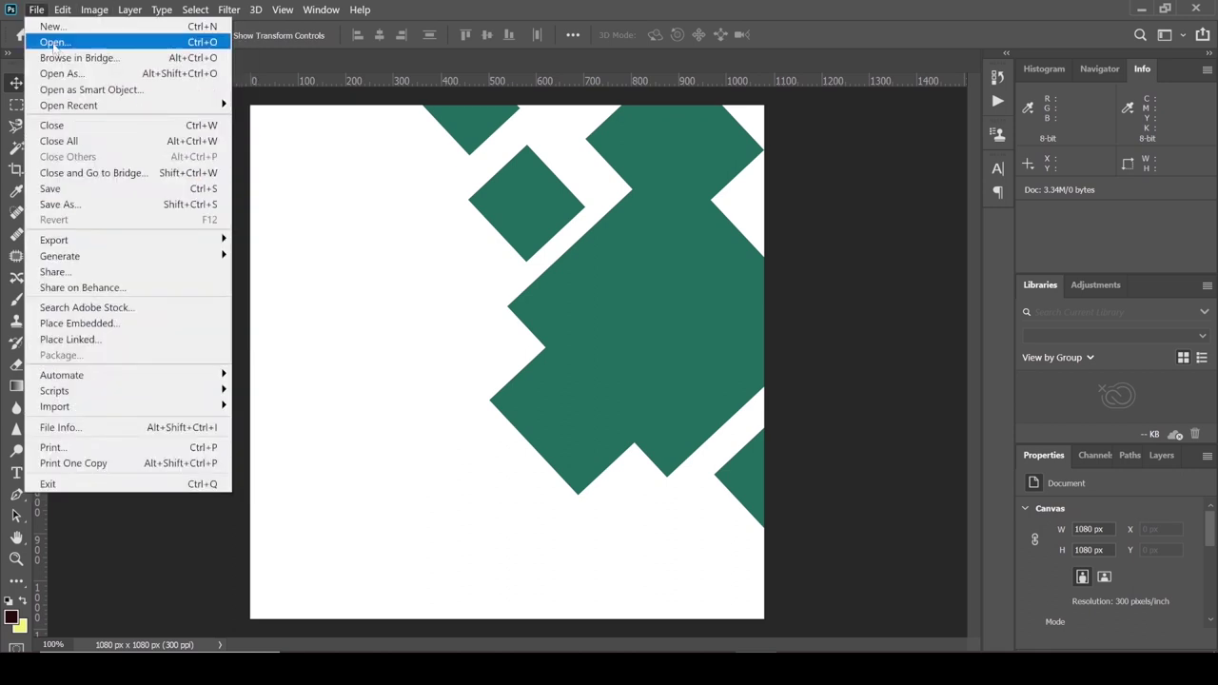
click(54, 42)
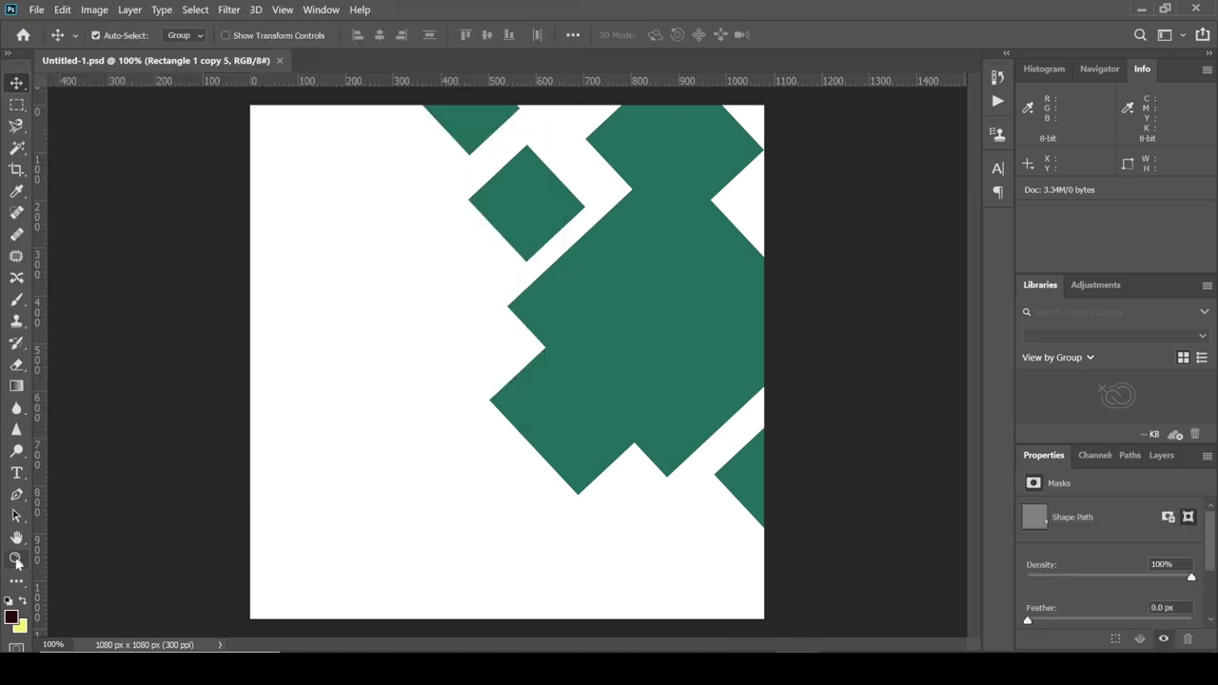
click(15, 579)
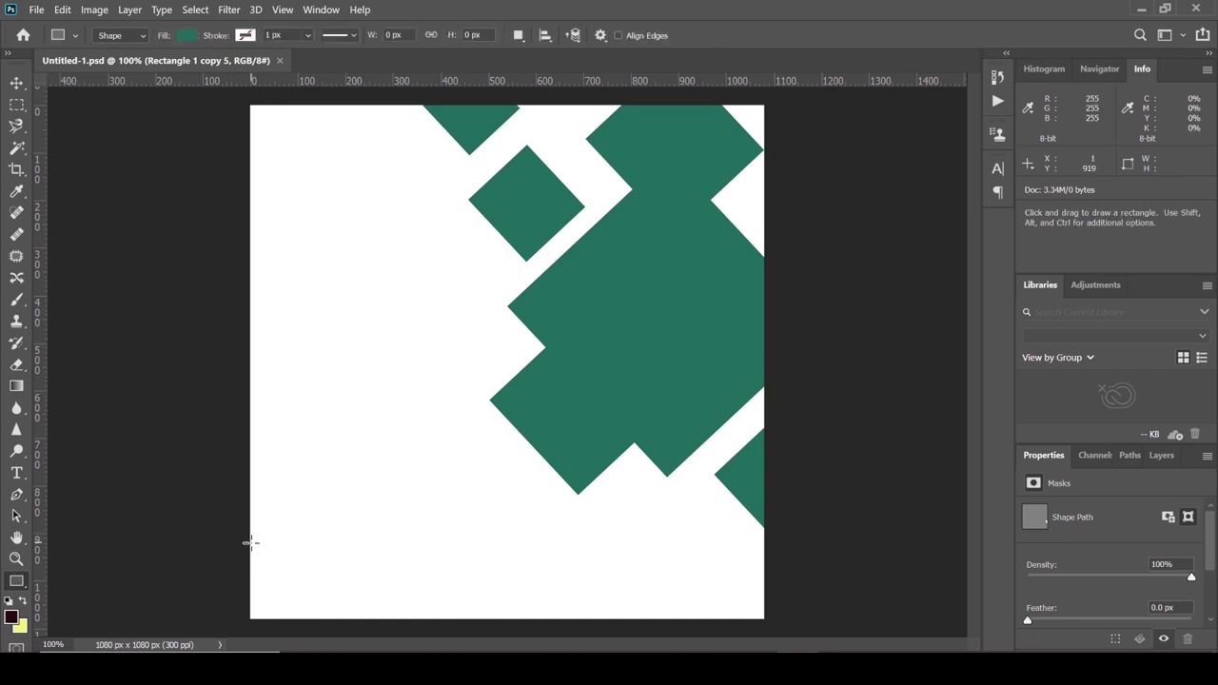
Step: Draw a 1085 × 179 px green footer bar at the bottom, raising it and the right diamond slightly
mouse_move(249, 541)
mouse_down()
mouse_move(554, 628)
mouse_move(766, 627)
mouse_up()
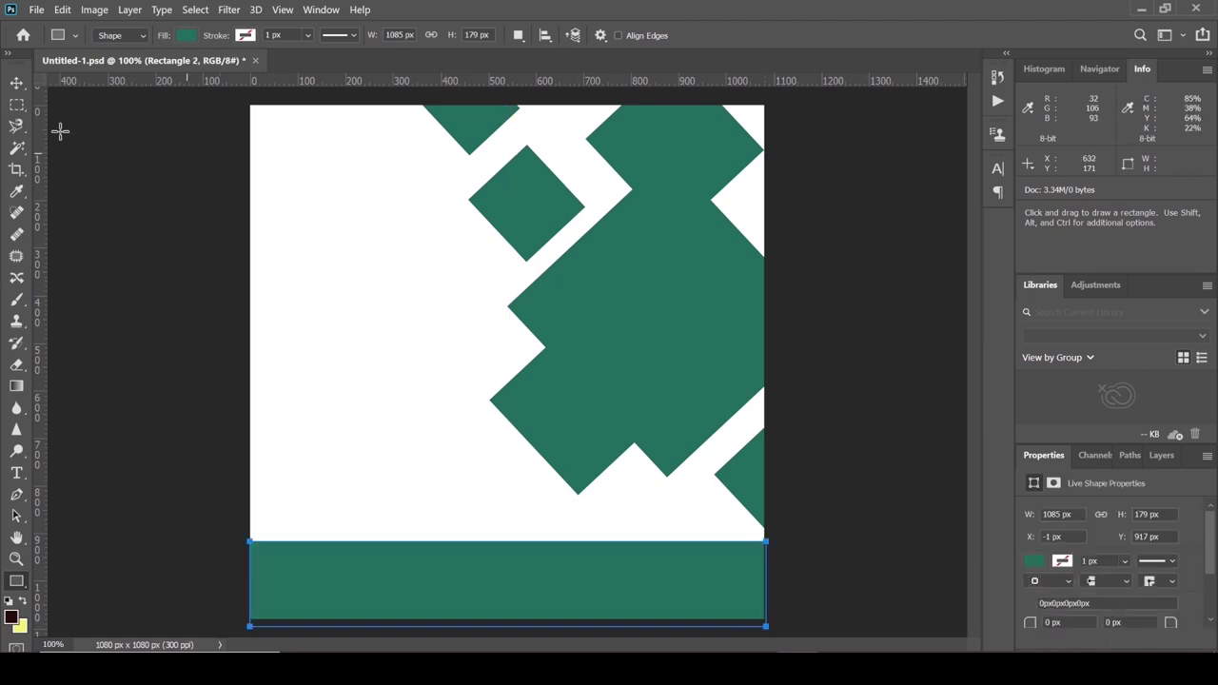
click(17, 83)
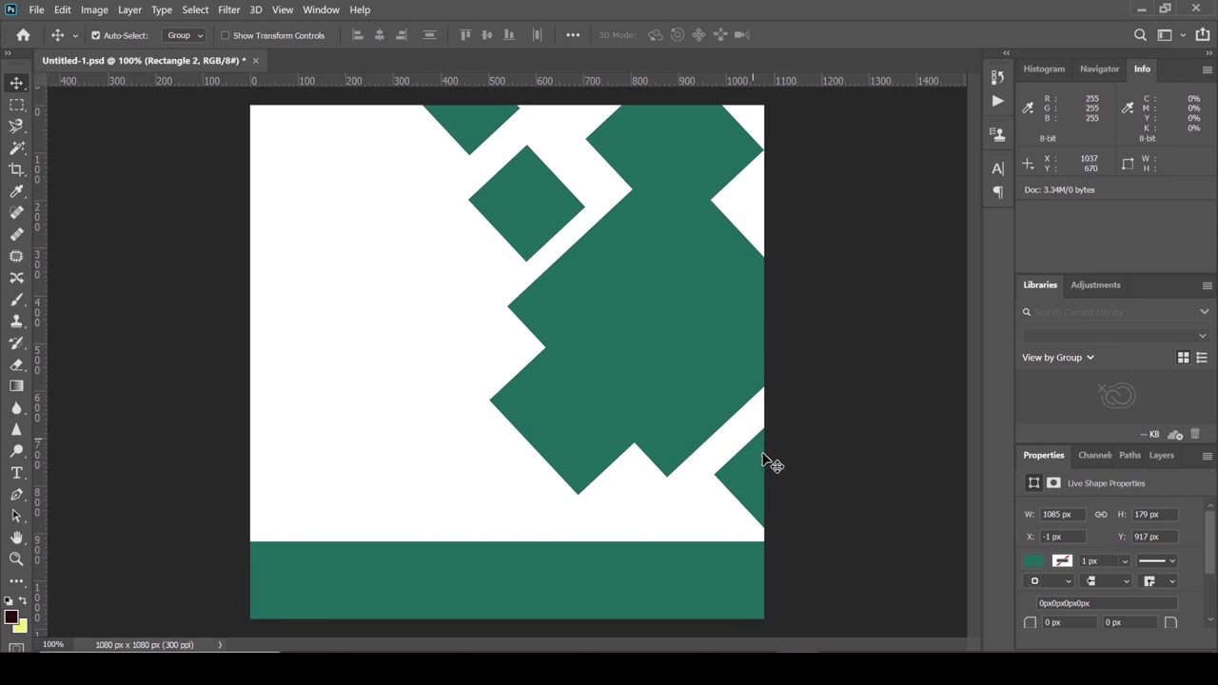
drag(770, 467, 760, 453)
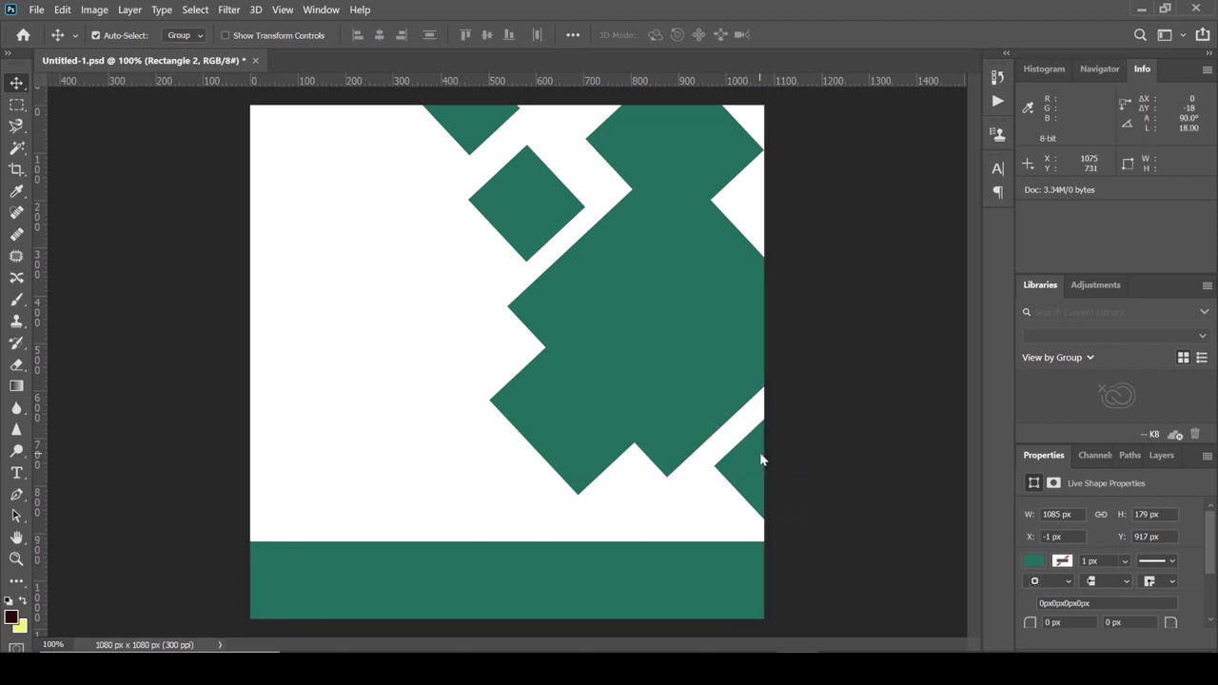
drag(609, 581, 609, 574)
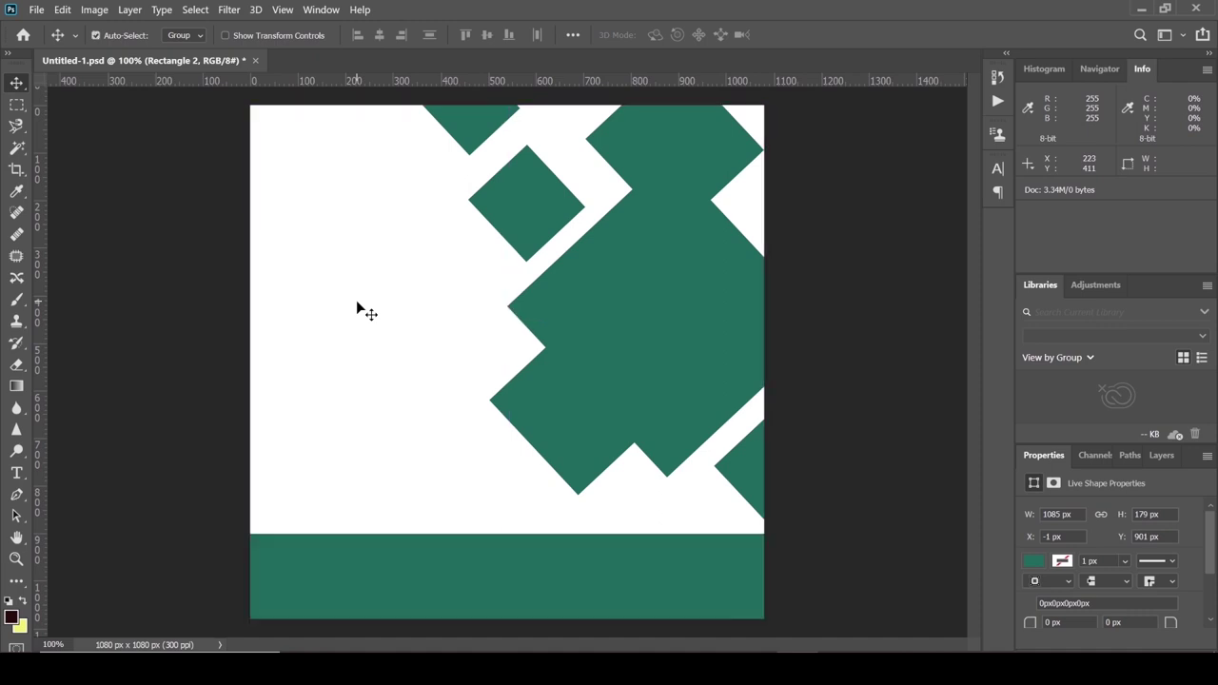
Step: Select the large central diamond and scroll the Layers list to Rectangle 1, dismissing the error dialog
click(644, 303)
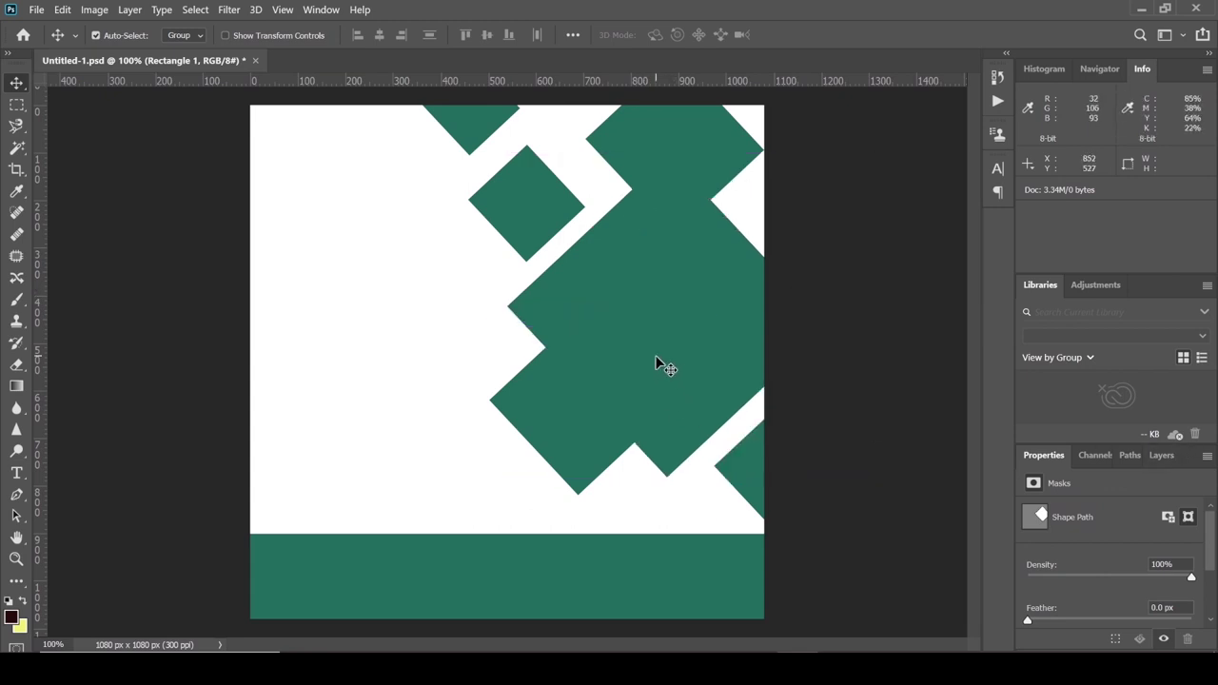
click(1166, 456)
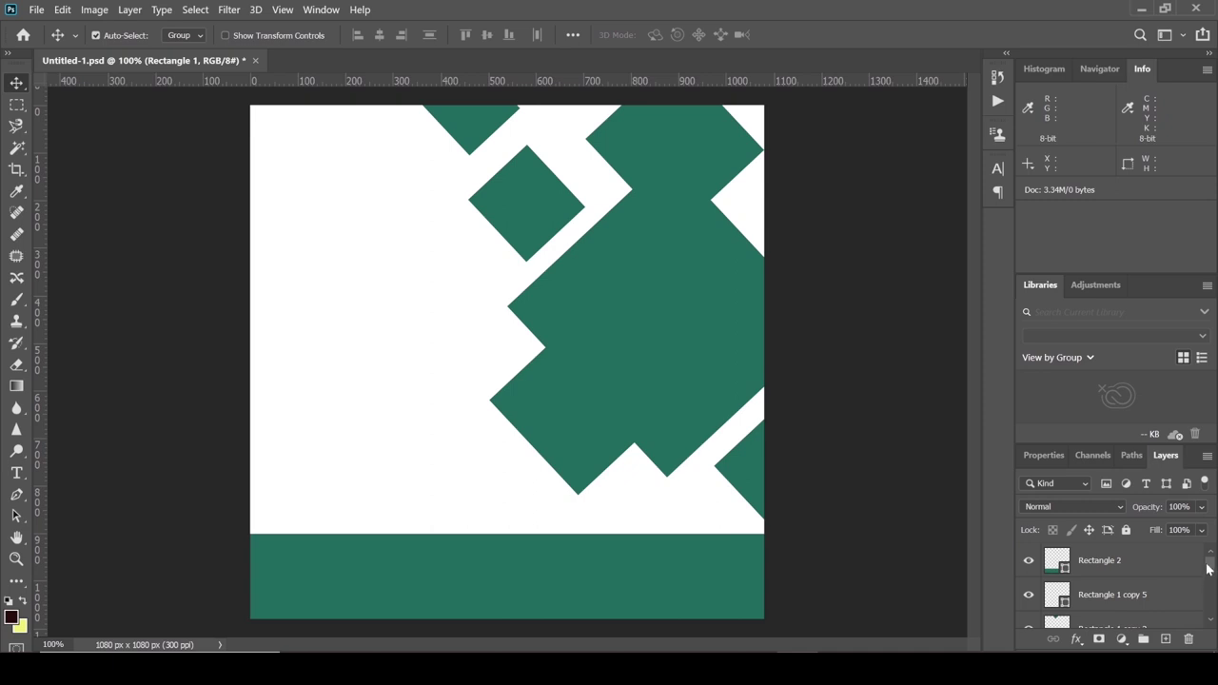
scroll(1209, 569, down, 3)
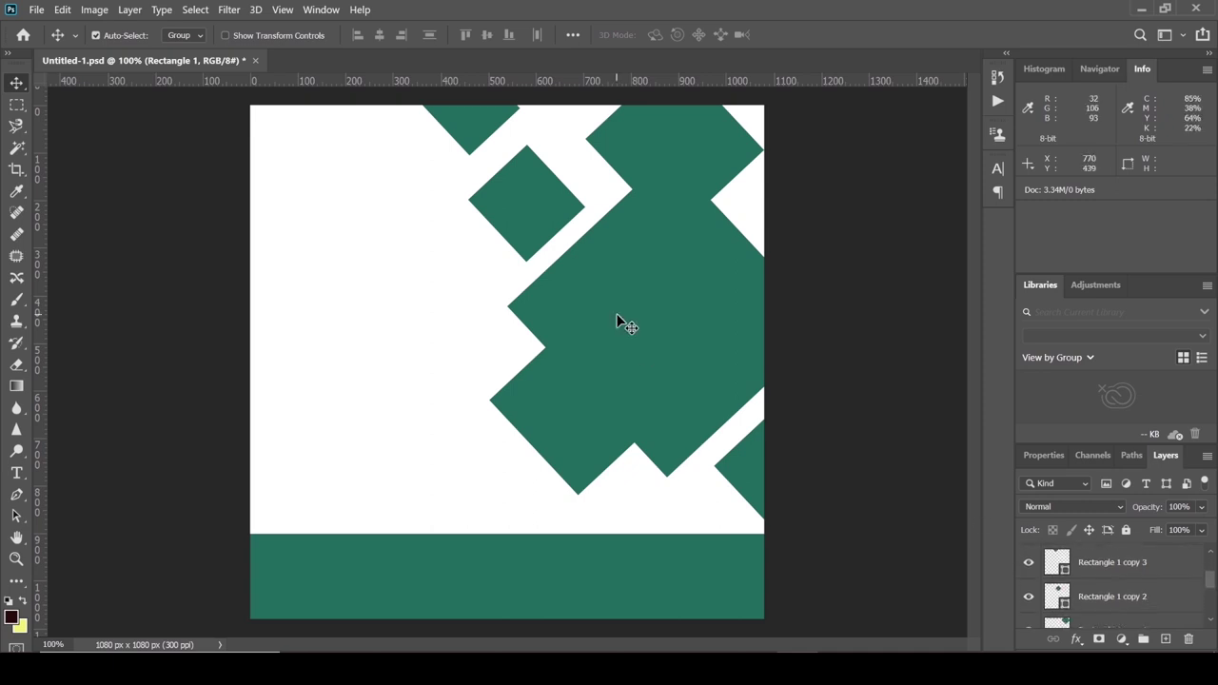
drag(620, 321, 689, 409)
click(657, 275)
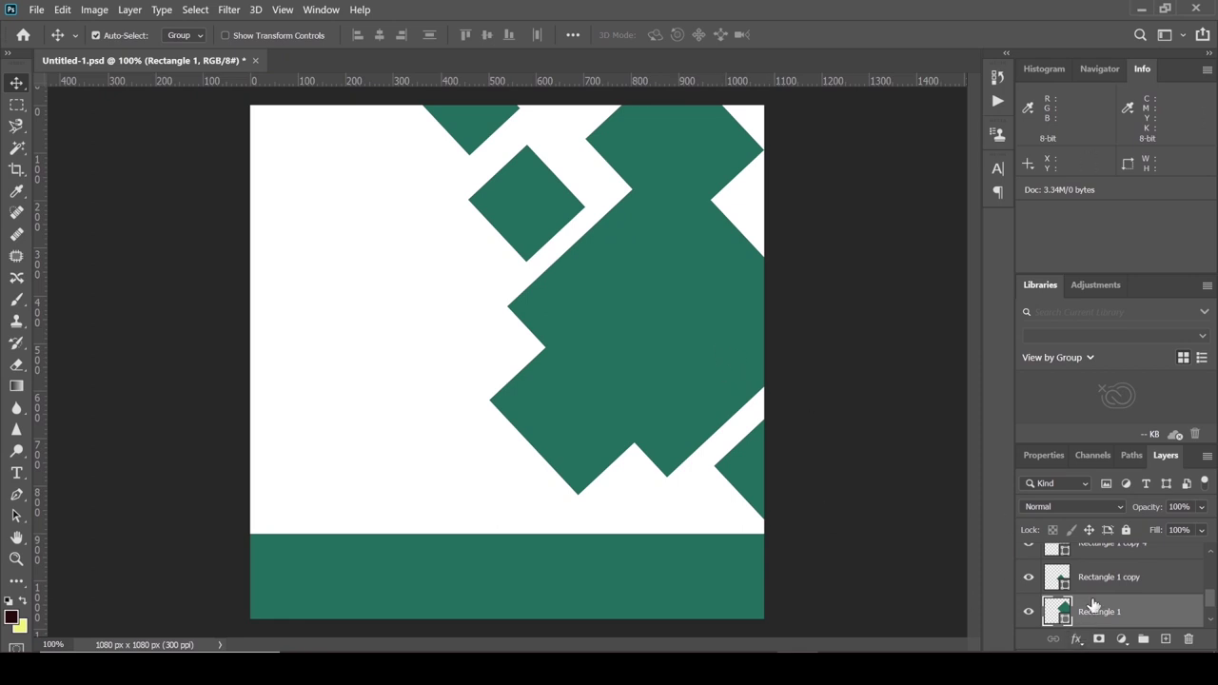
click(36, 10)
Step: Open the woman-on-the-phone photo from E:, make Rectangle 1 a smart object, and clip the photo into it
click(53, 42)
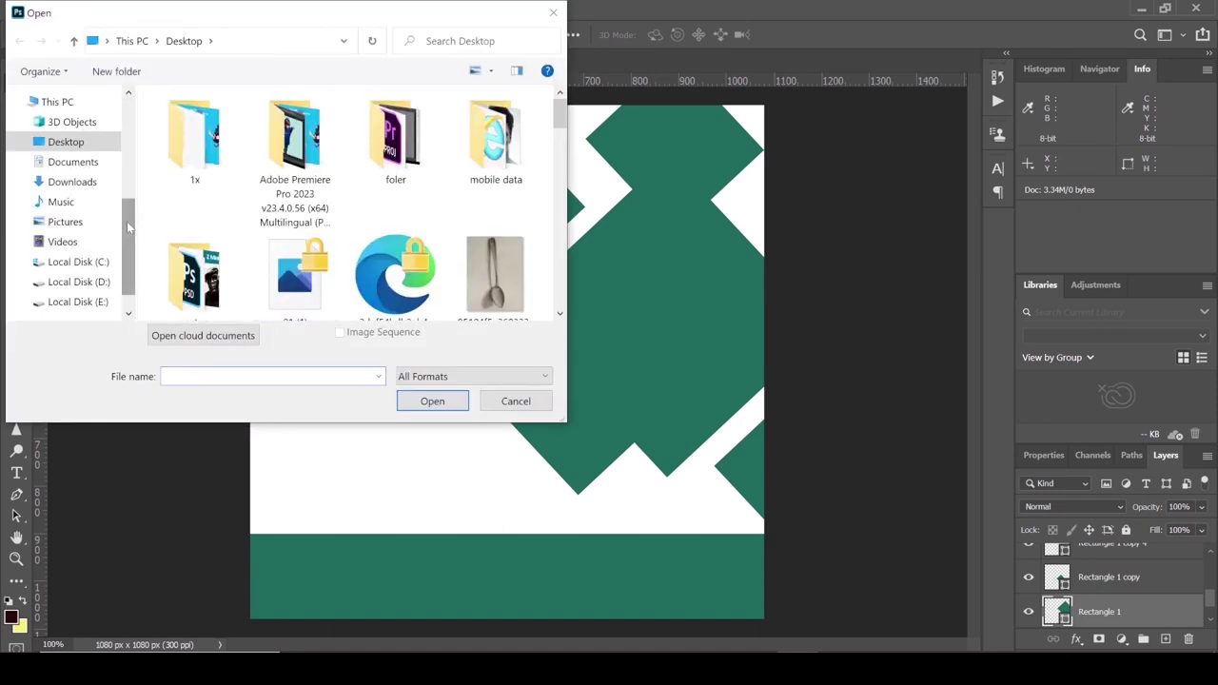
click(98, 302)
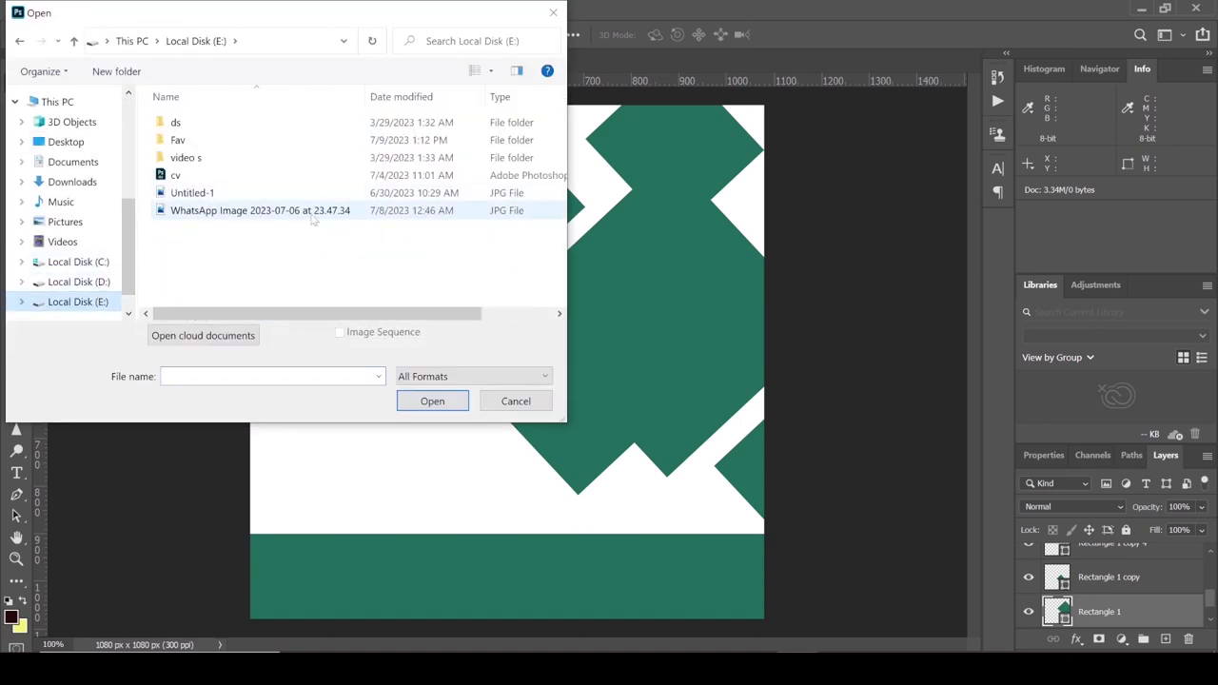
double_click(310, 209)
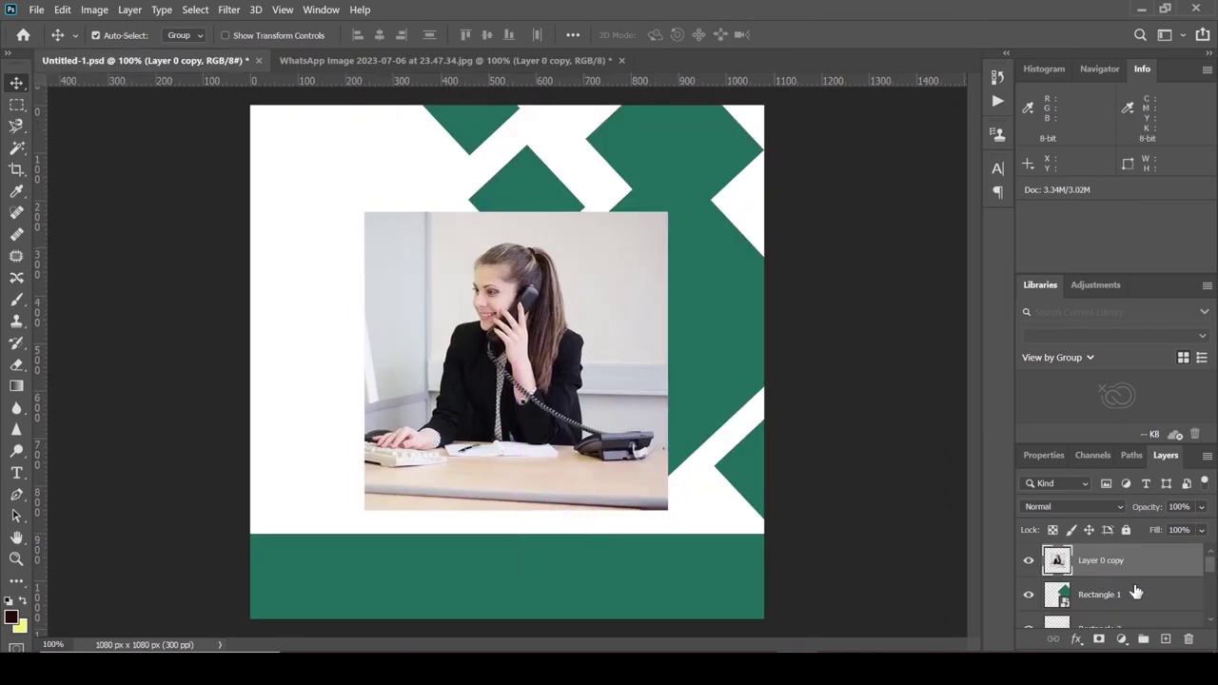
right_click(1136, 592)
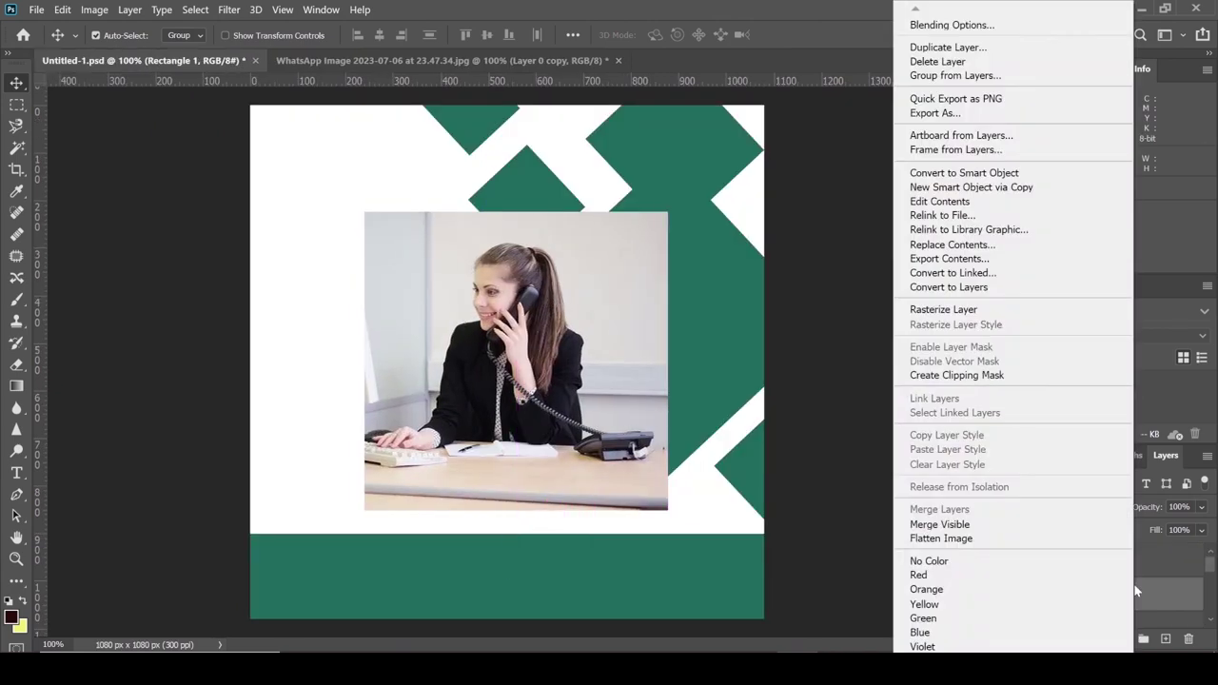
click(1023, 168)
right_click(1104, 562)
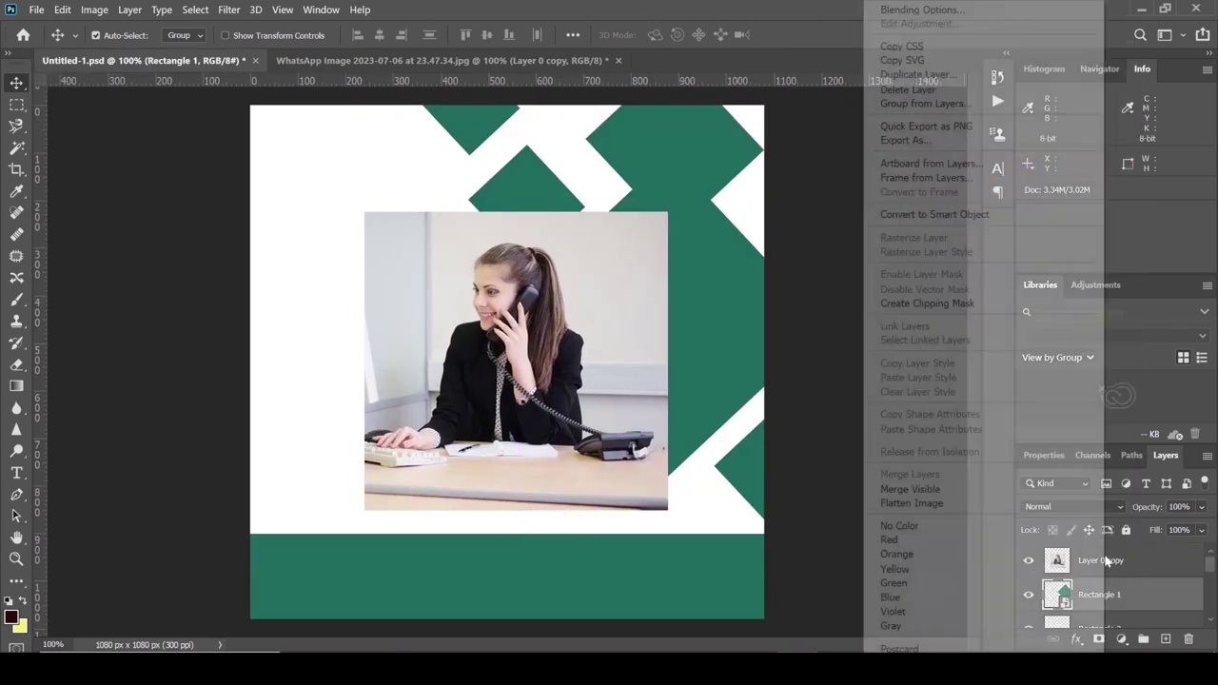
click(1008, 305)
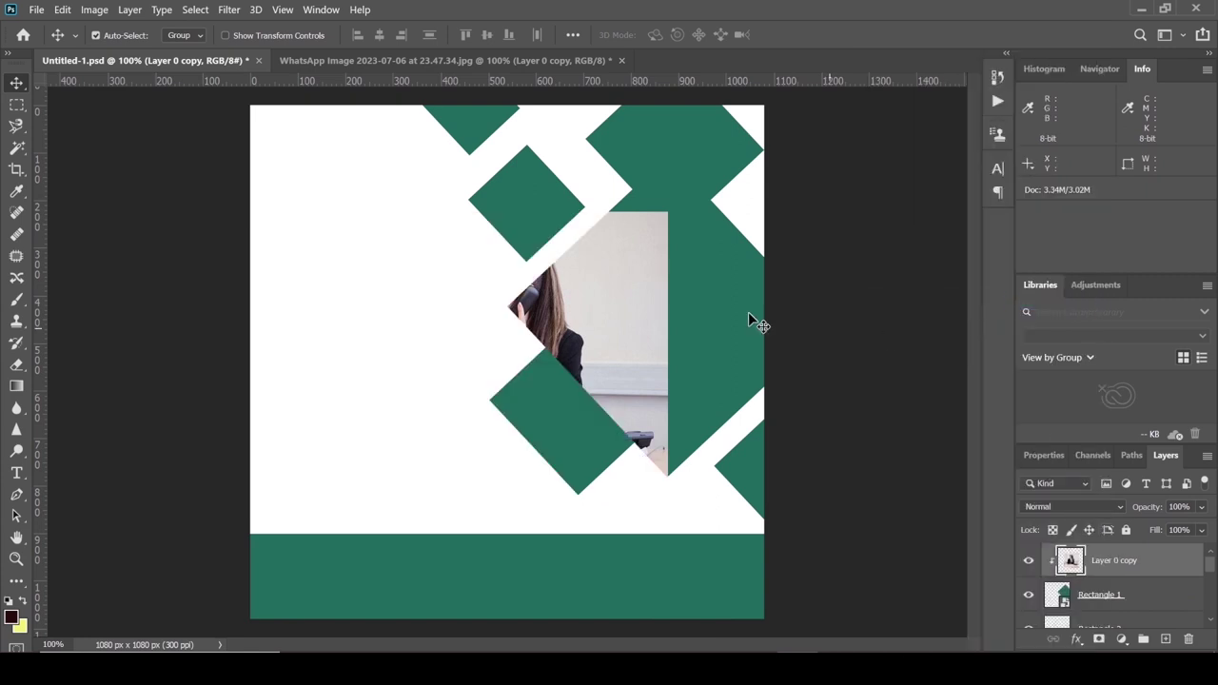
Step: Enlarge the clipped photo to about 115% and position it to fill the diamond
mouse_move(631, 297)
mouse_down()
mouse_move(787, 287)
mouse_move(790, 272)
mouse_move(731, 338)
mouse_up()
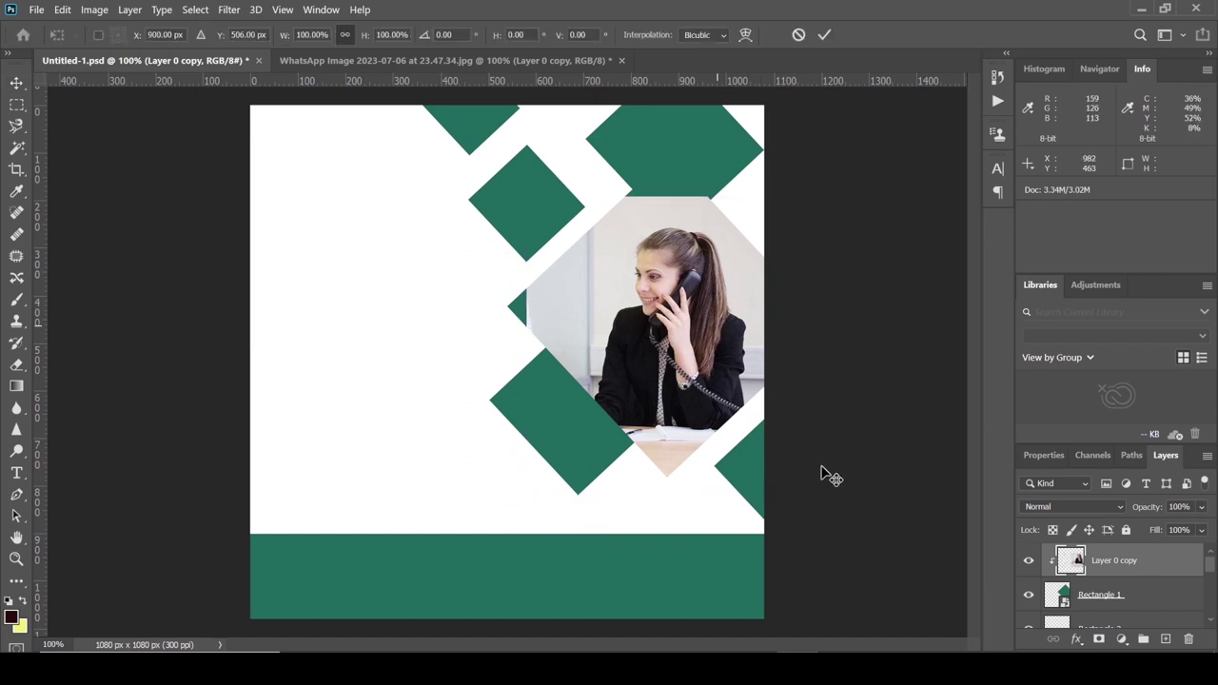
key(ctrl+t)
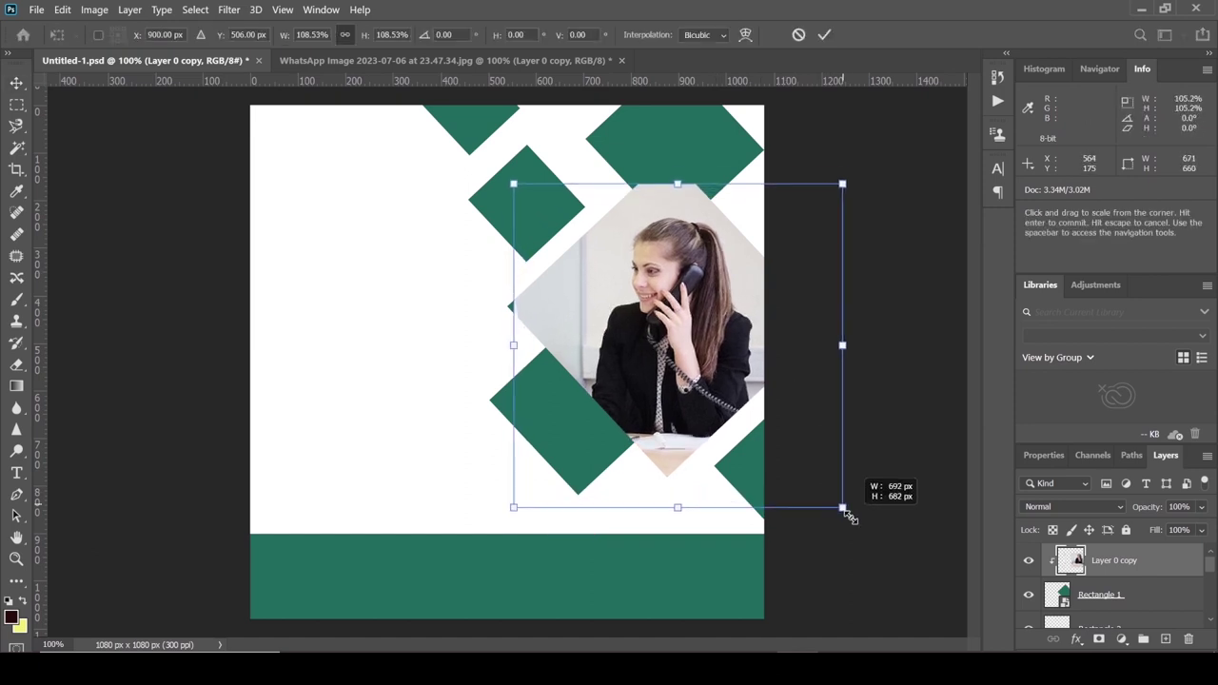
drag(832, 495, 853, 517)
drag(669, 339, 674, 335)
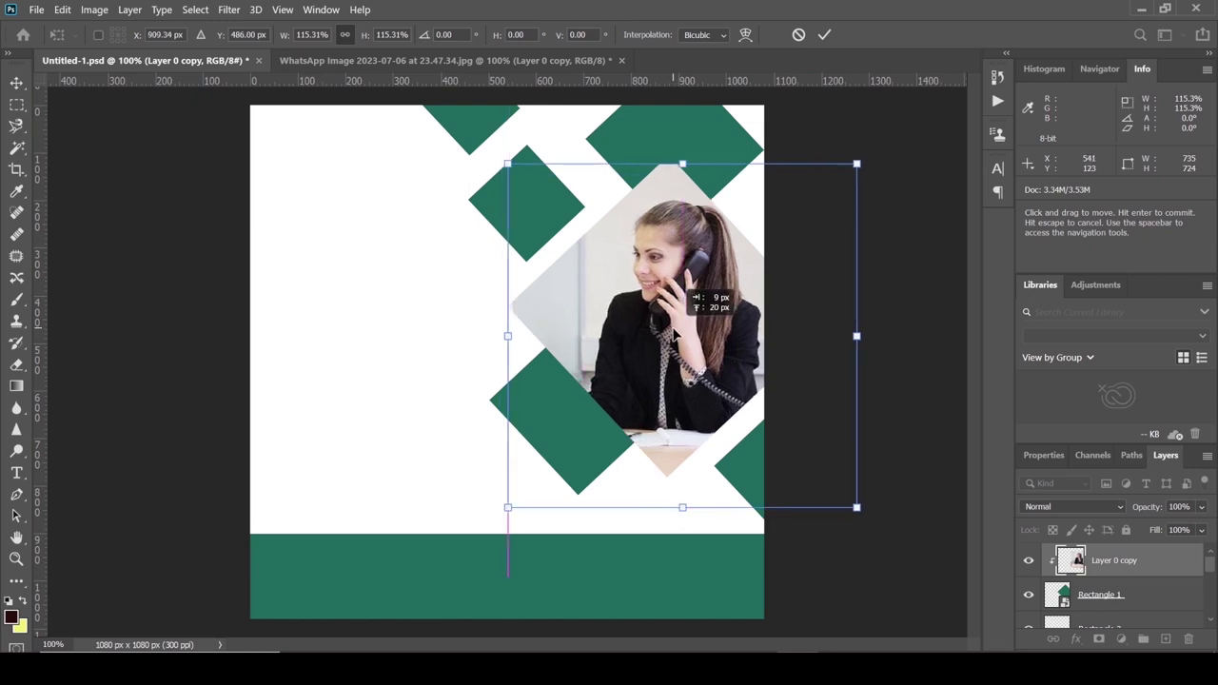
drag(672, 335, 671, 335)
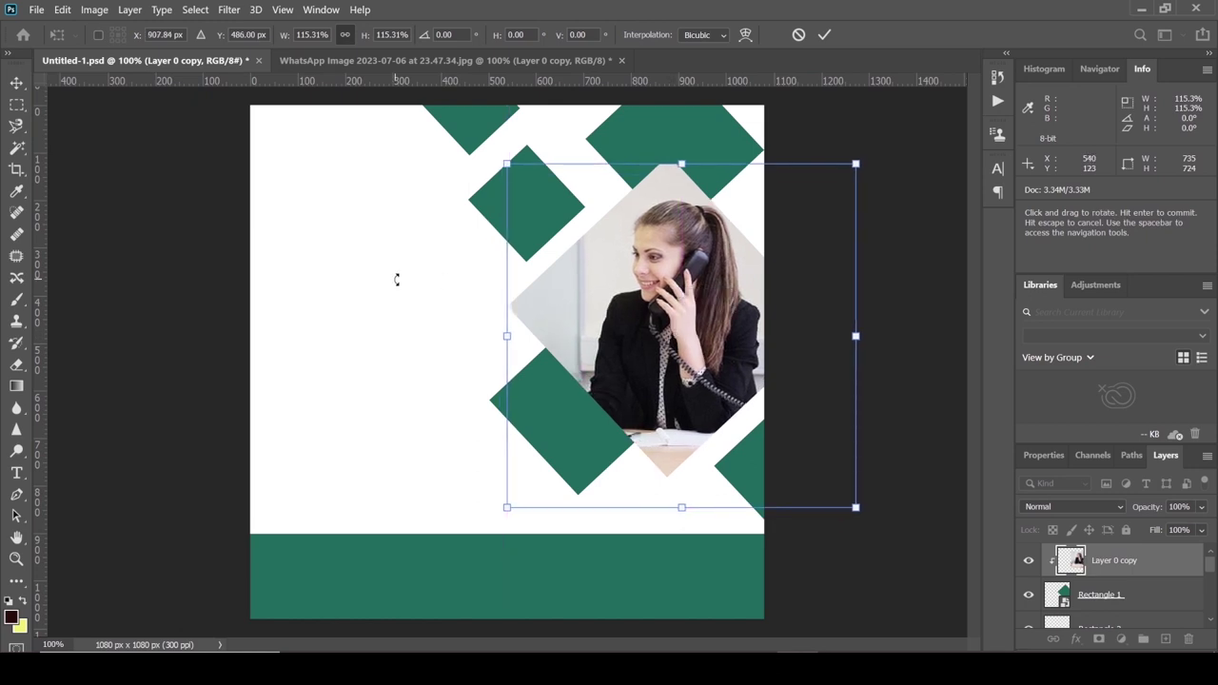
click(14, 85)
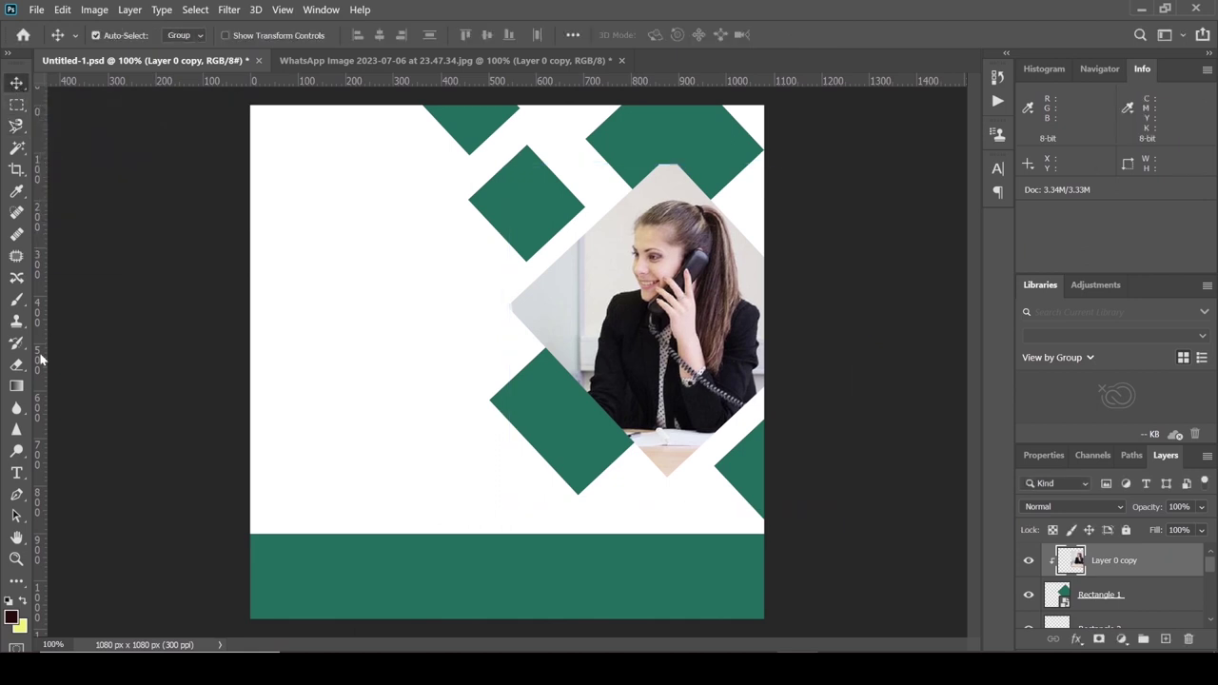
key(u)
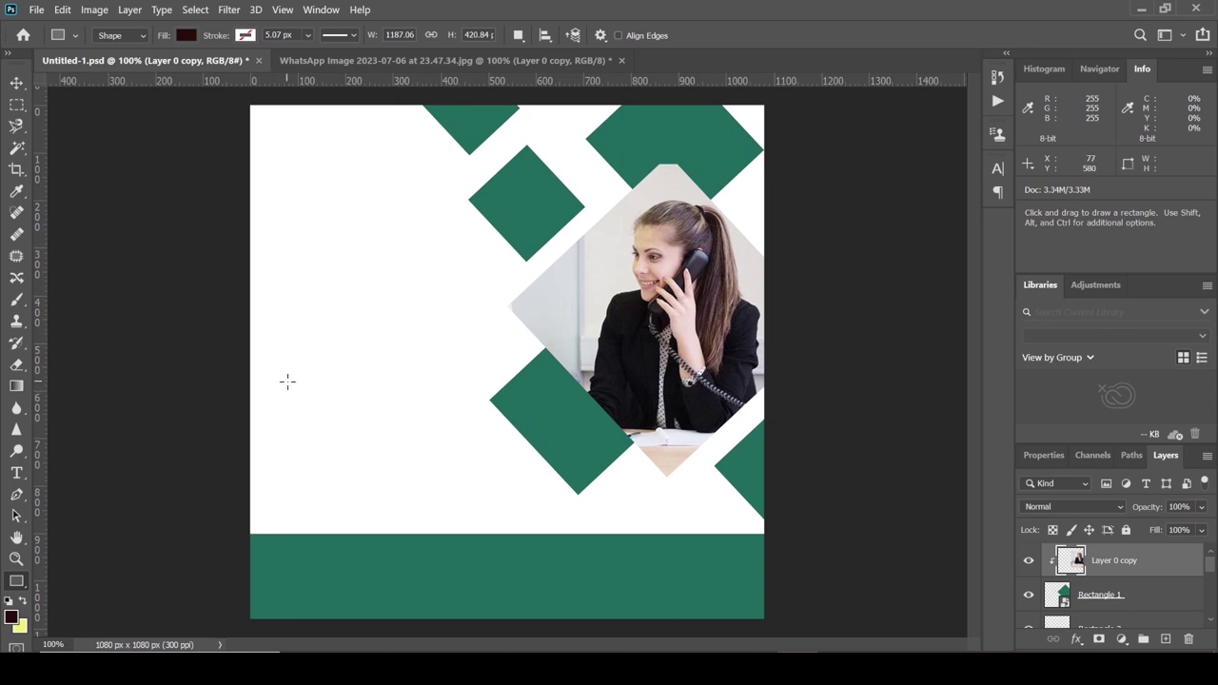
Step: Draw a 282 × 68 px box on the left, fill it green, and round its corners to 34 px
drag(288, 382, 421, 413)
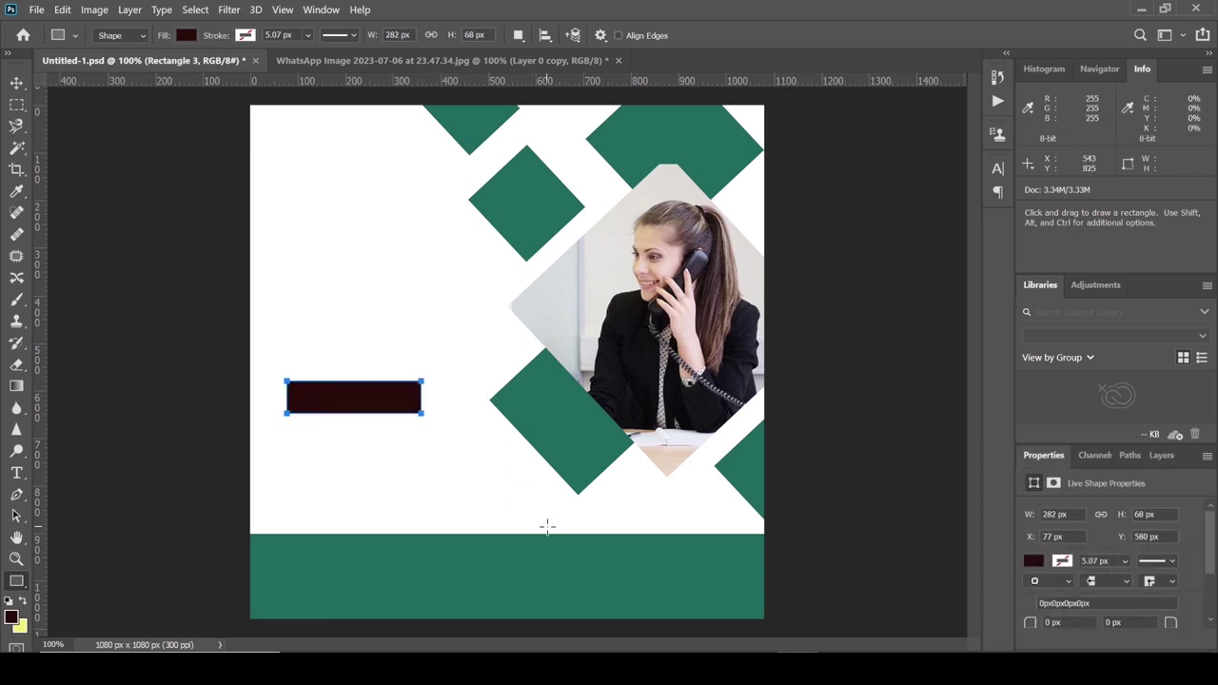
click(1033, 561)
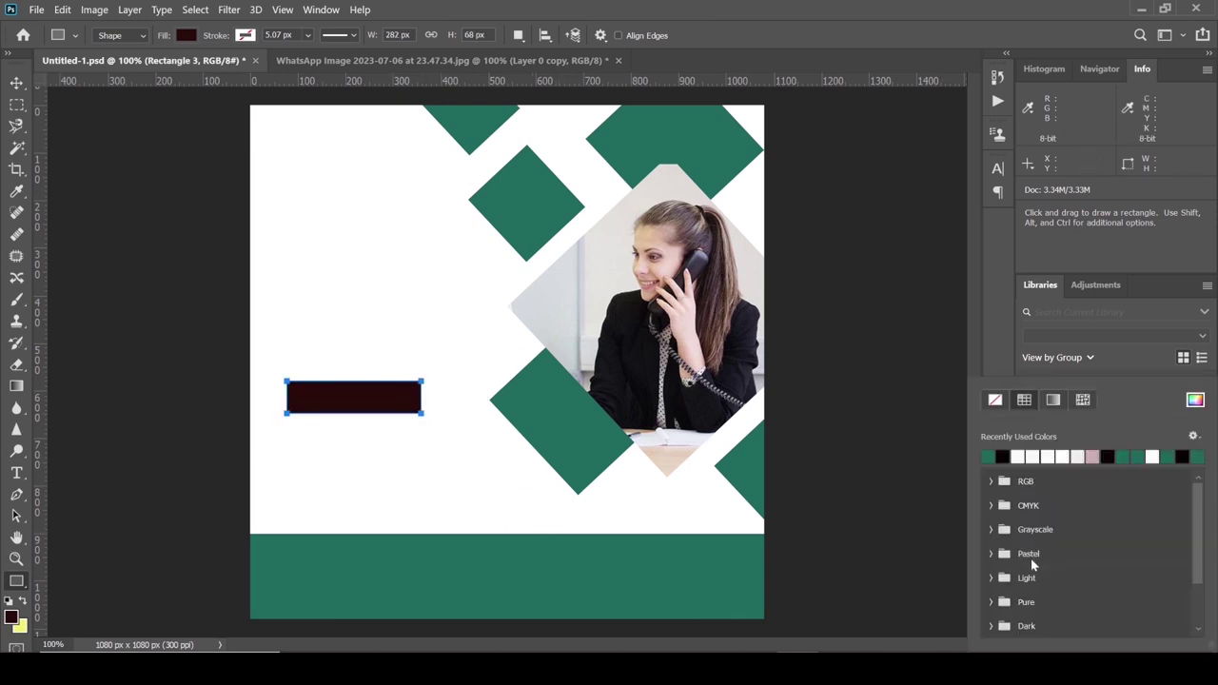
click(990, 456)
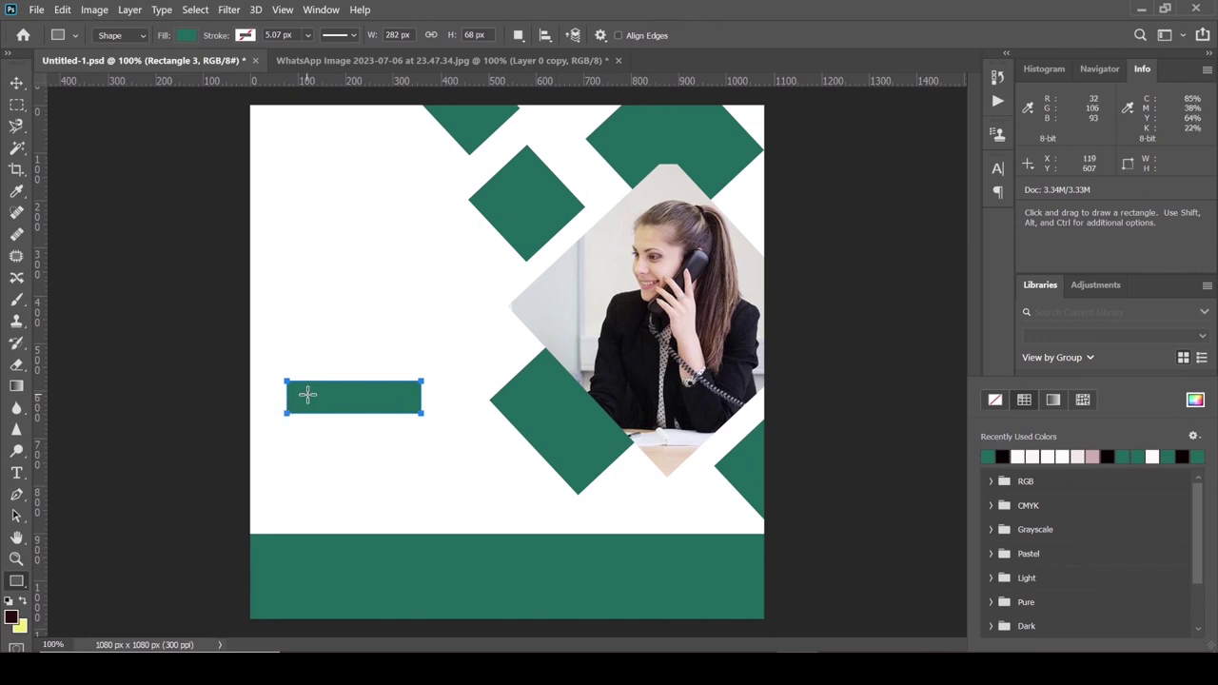
click(21, 84)
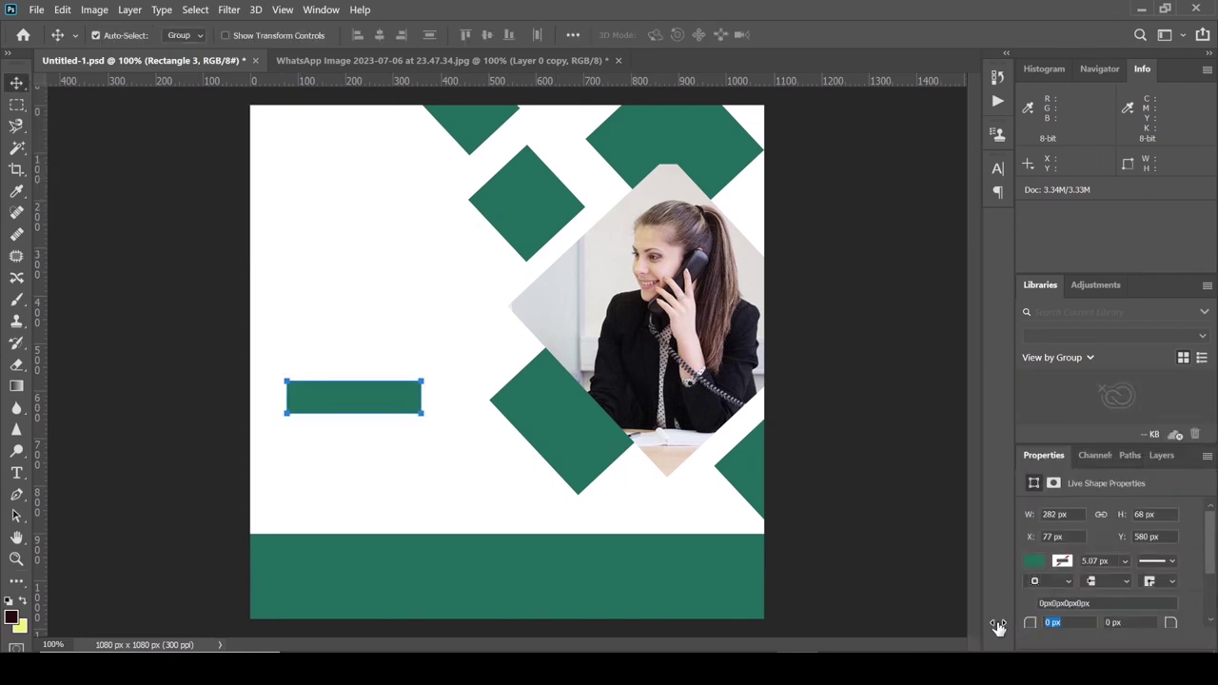
click(1048, 624)
drag(1050, 625, 1082, 625)
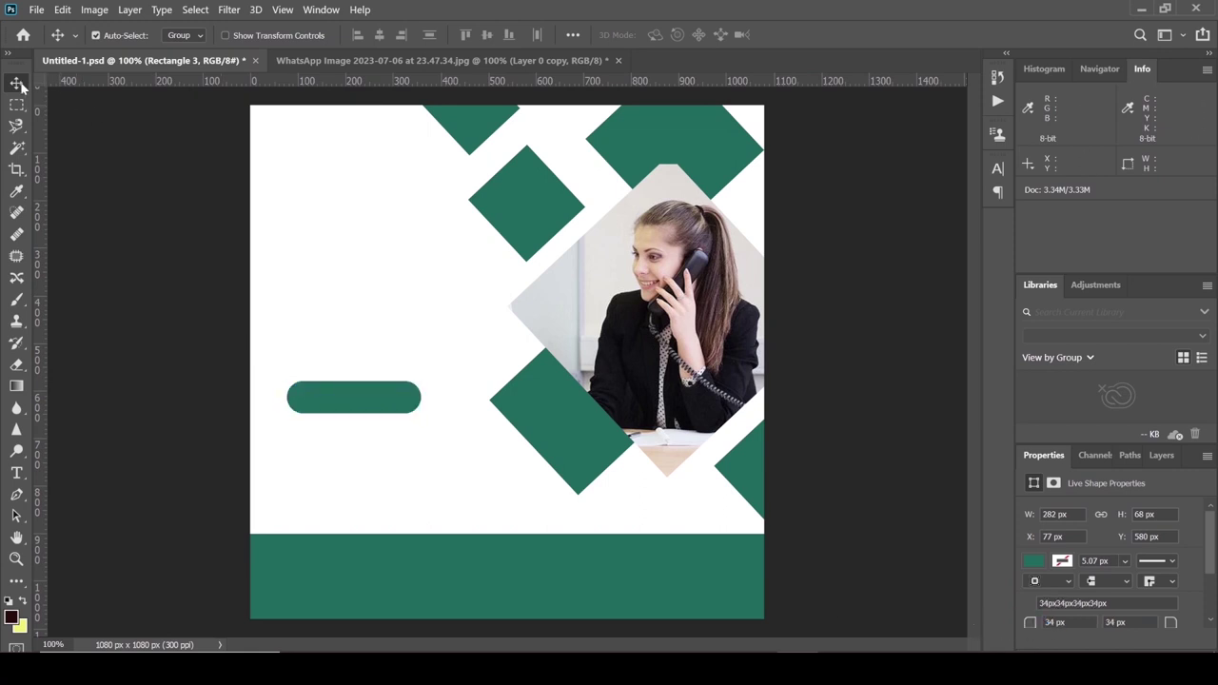
click(1159, 456)
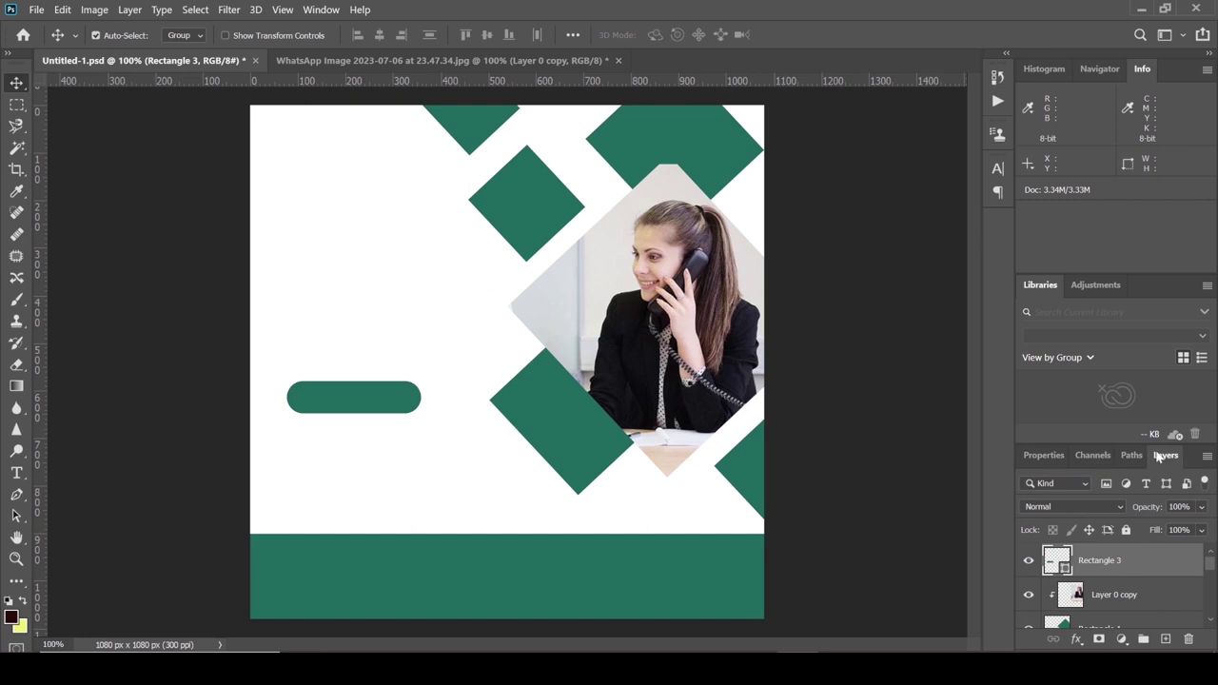
Step: Float the Layers panel beside the canvas and make it taller
drag(1166, 456, 812, 101)
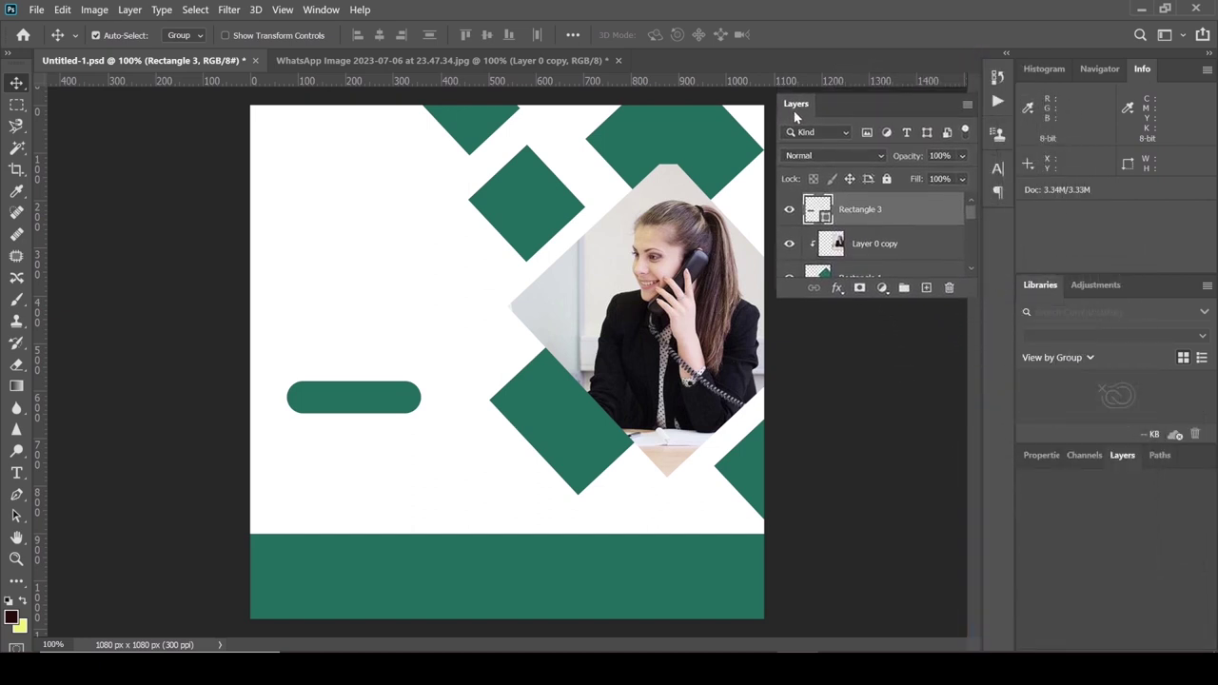
drag(812, 101, 786, 102)
drag(875, 297, 901, 413)
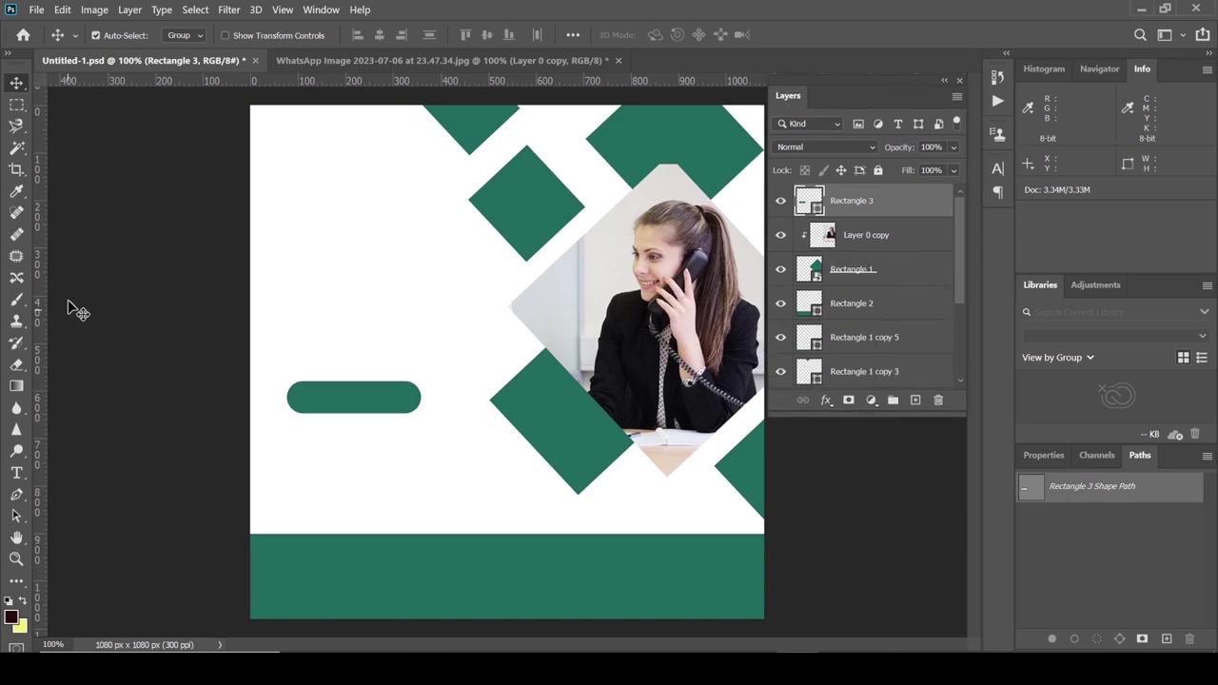
Step: Select the Rectangle tool and cancel the Create Rectangle size dialog twice
right_click(16, 86)
click(17, 583)
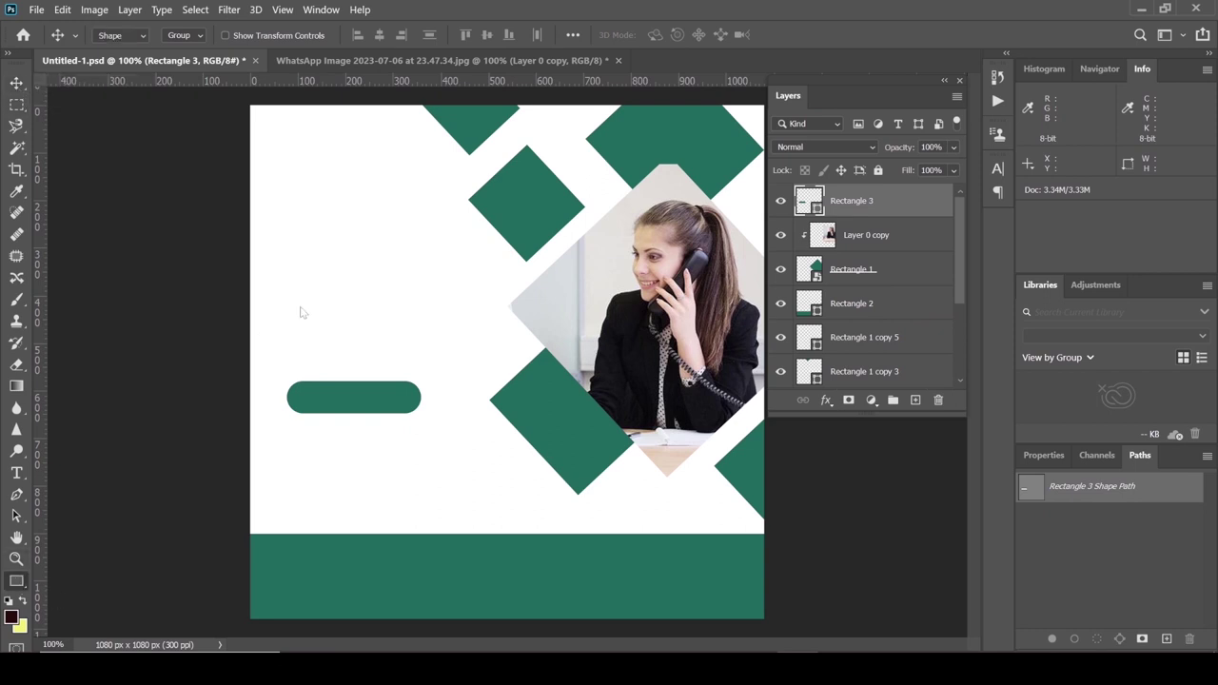
click(283, 186)
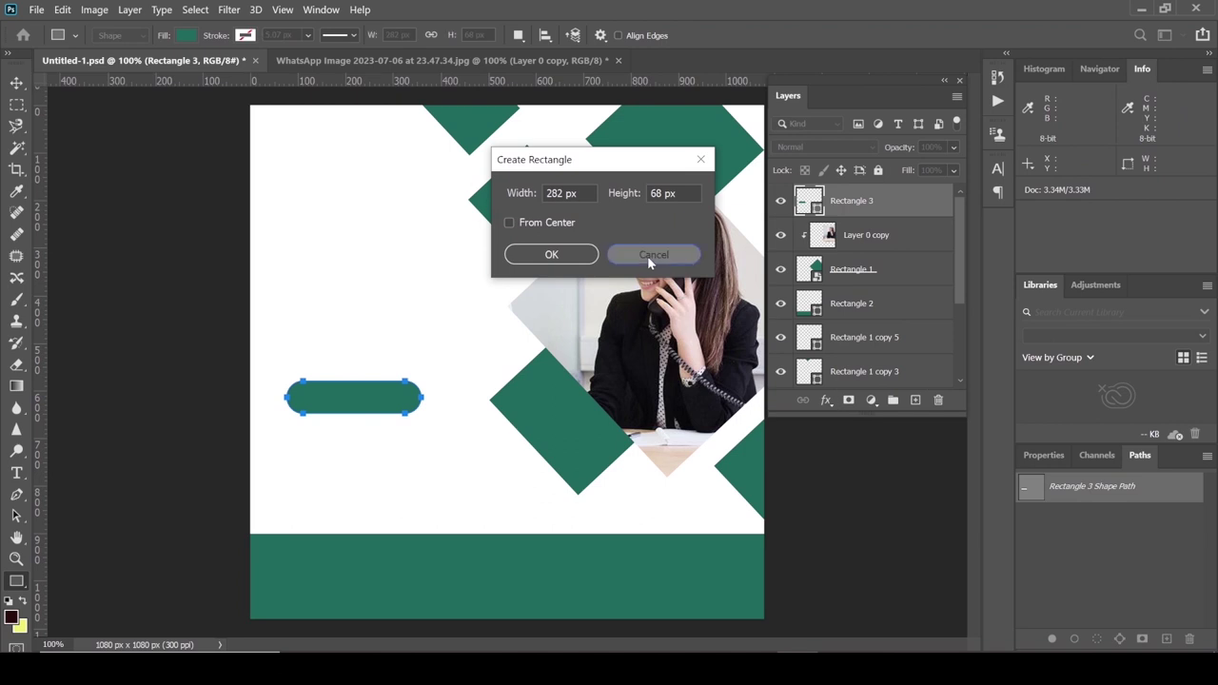
click(647, 256)
click(294, 185)
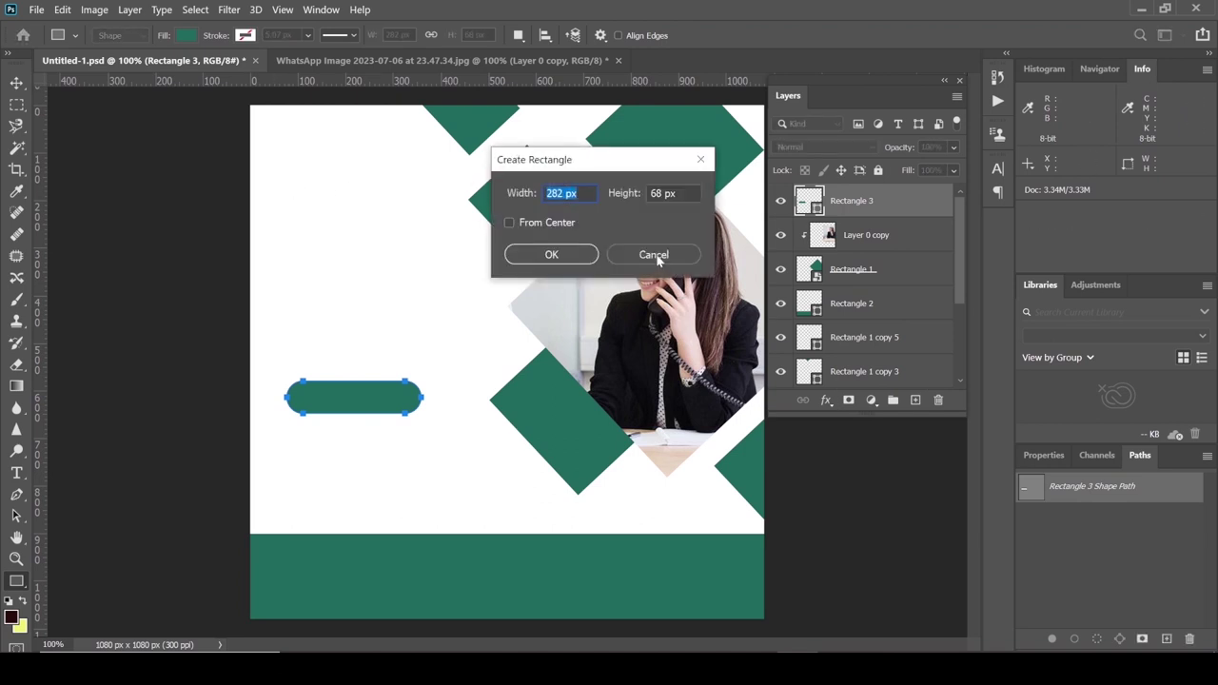
click(655, 256)
Step: Duplicate the small green square and give the copies no fill with a 4 px stroke
drag(302, 153, 317, 169)
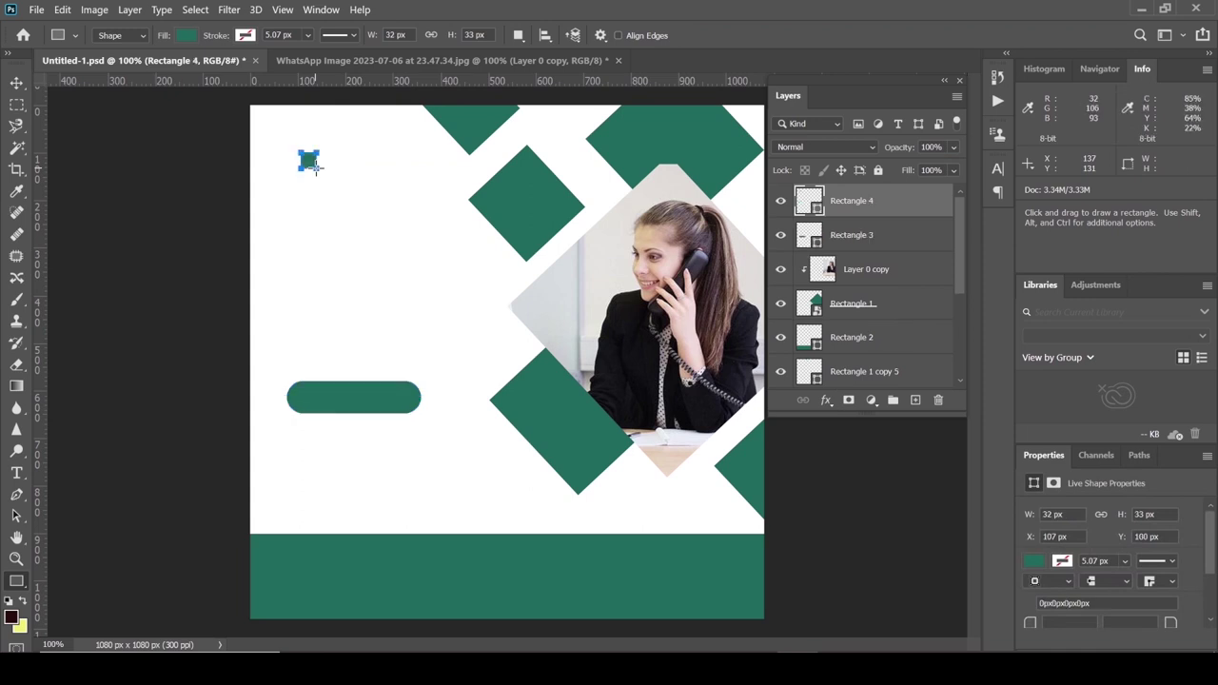
key(v)
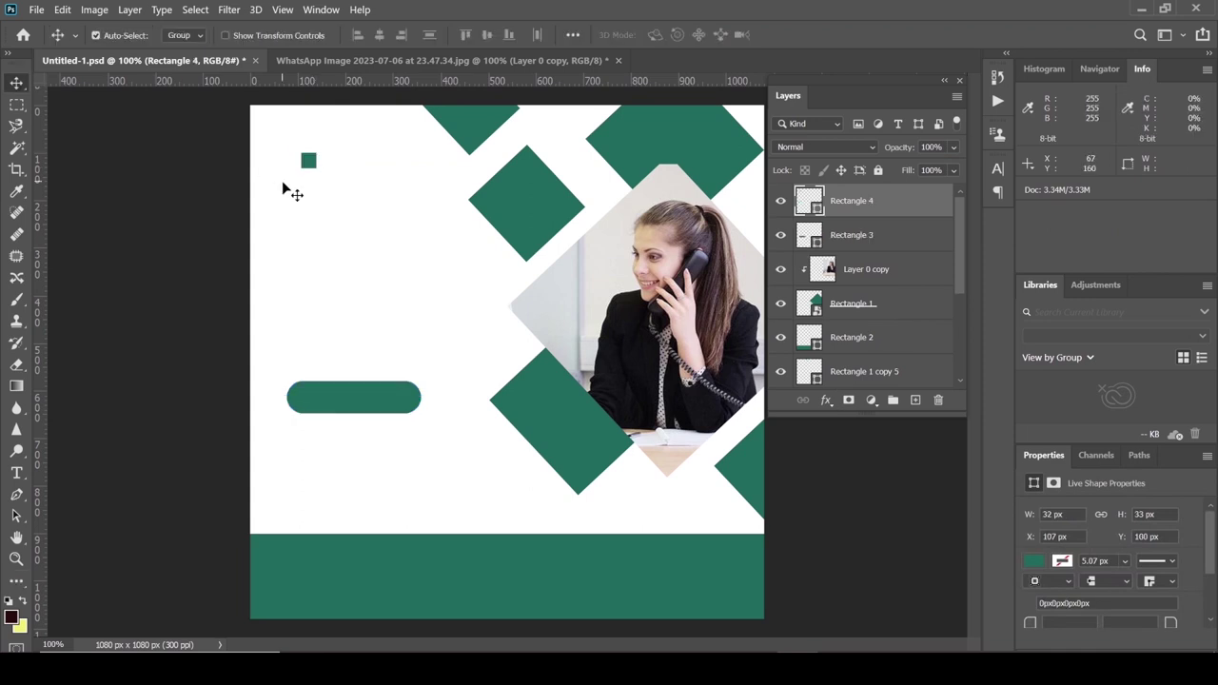
alt+drag(306, 163, 328, 165)
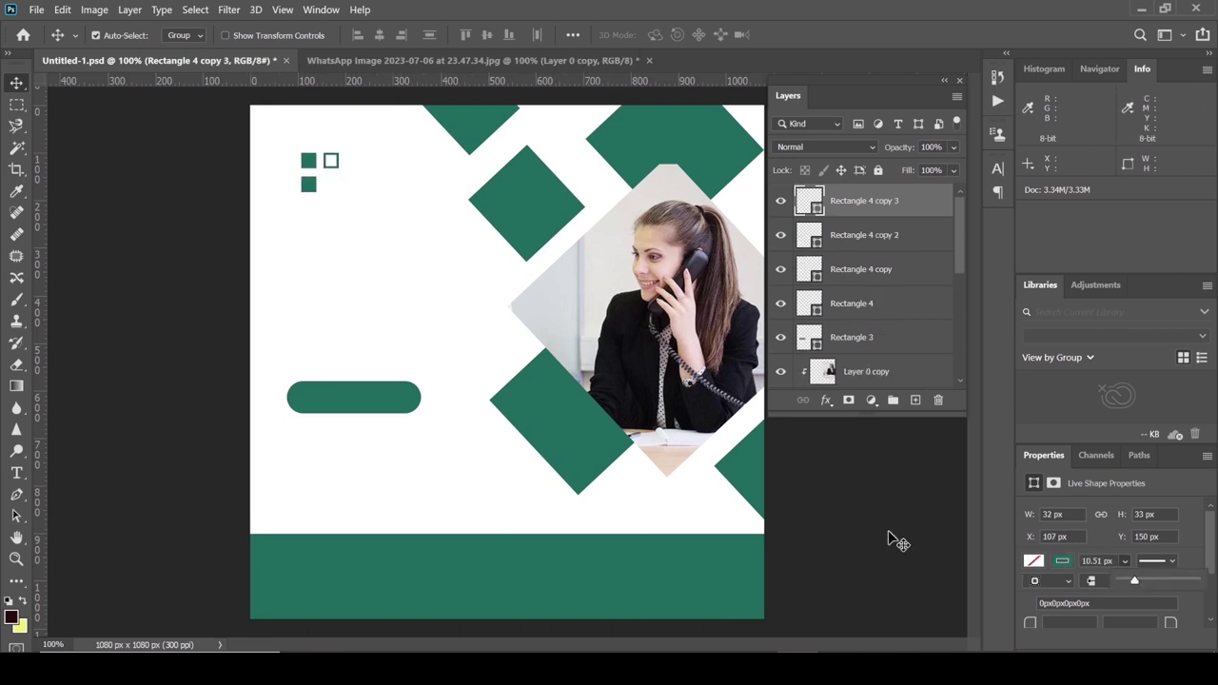
click(320, 199)
drag(1138, 583, 1128, 584)
click(1133, 583)
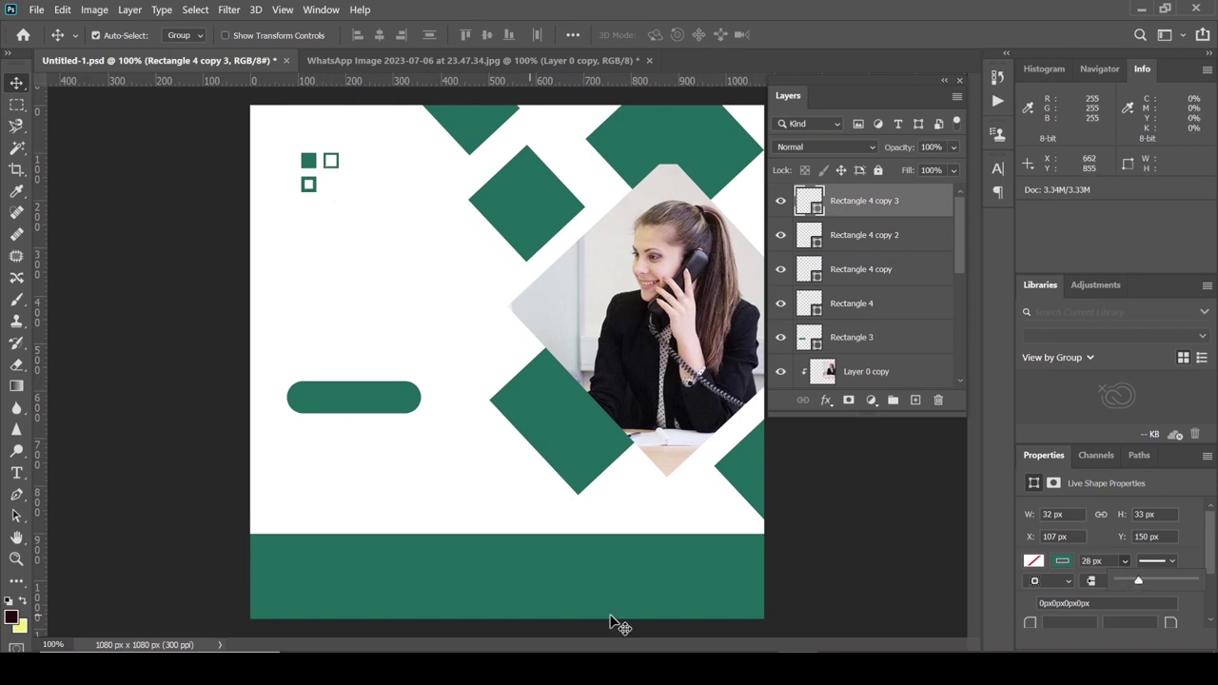
click(331, 165)
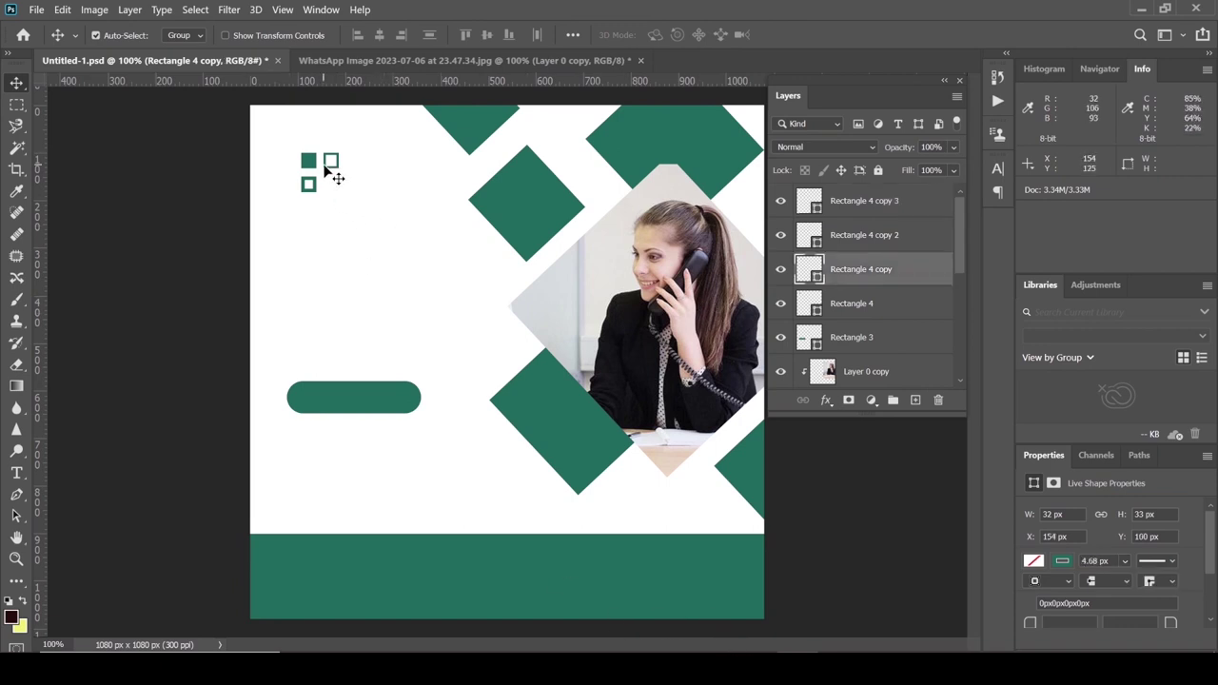
click(308, 187)
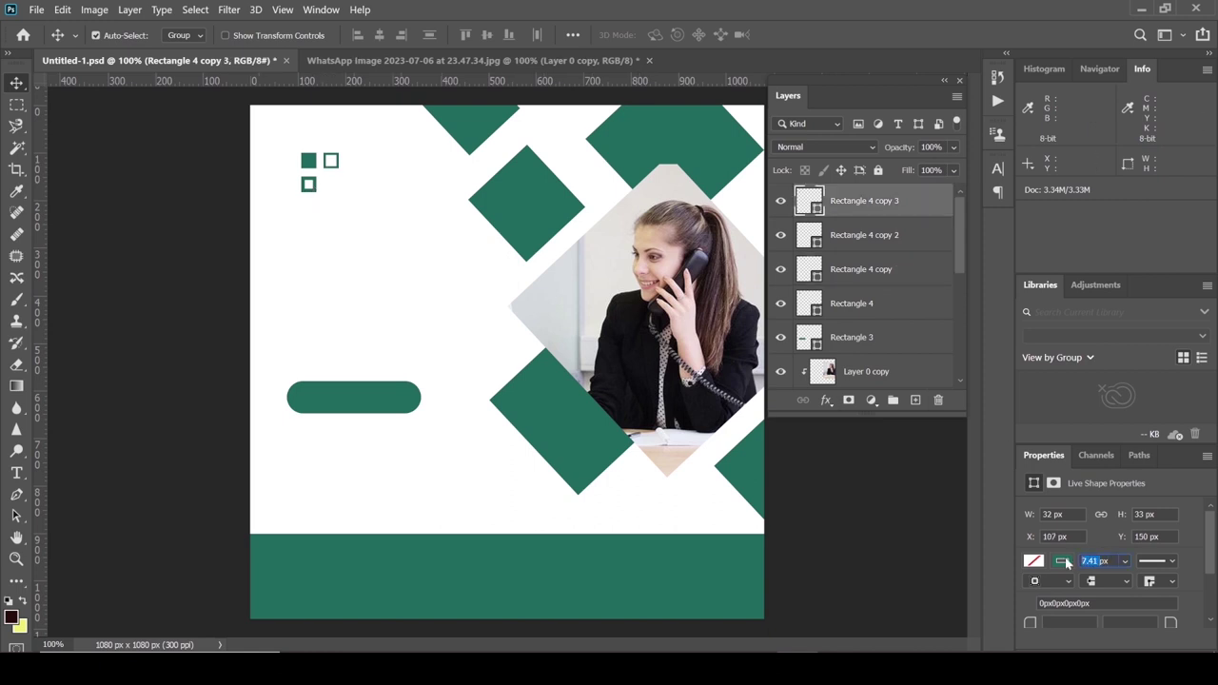
text(4)
key(Return)
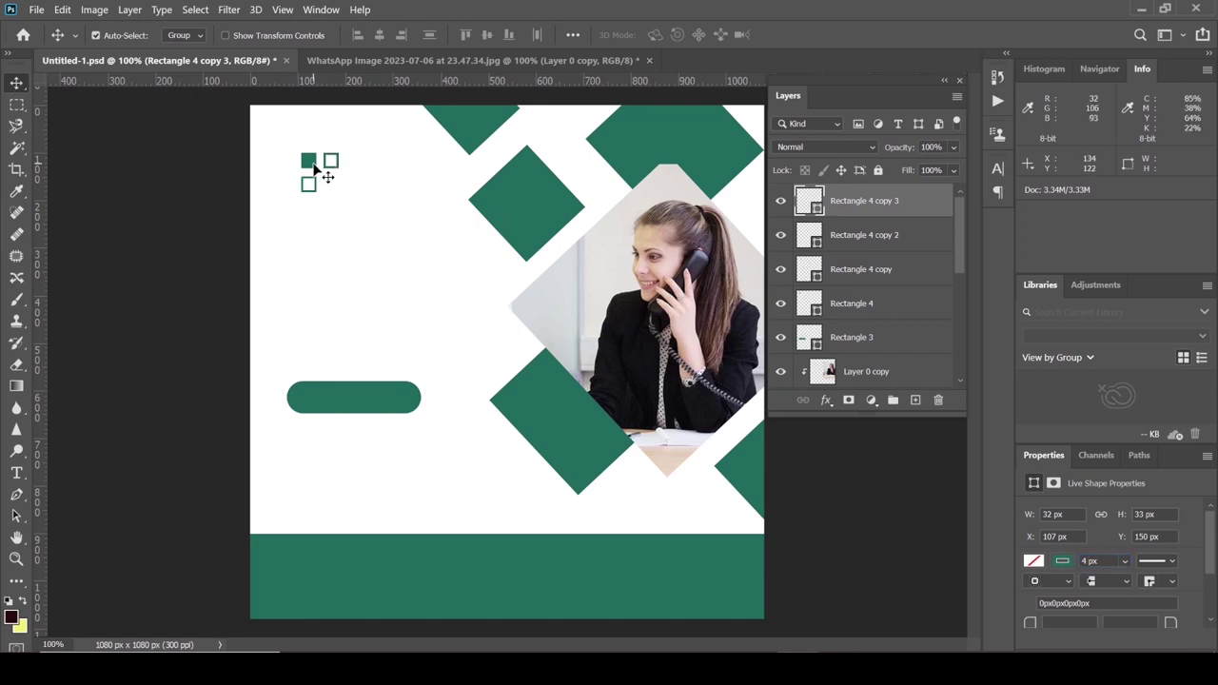
Step: Add a filled copy to complete the 2×2 grid, scale it to 74%, and move it top-left
drag(314, 170, 334, 187)
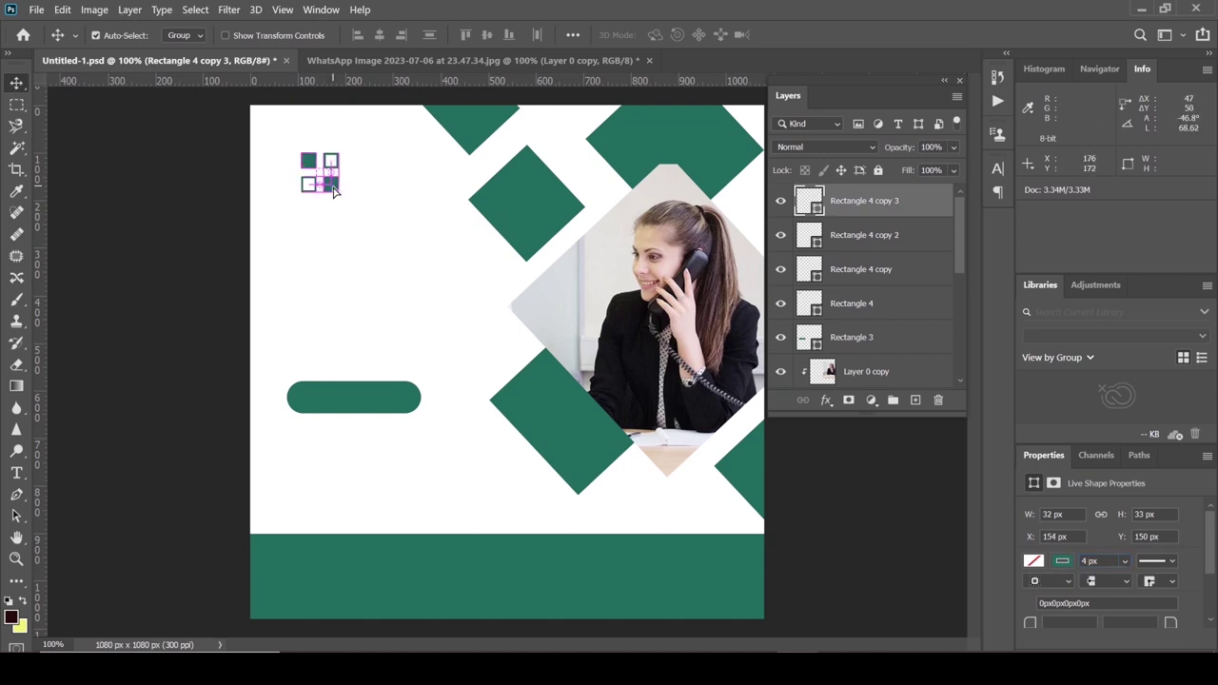
drag(294, 147, 348, 203)
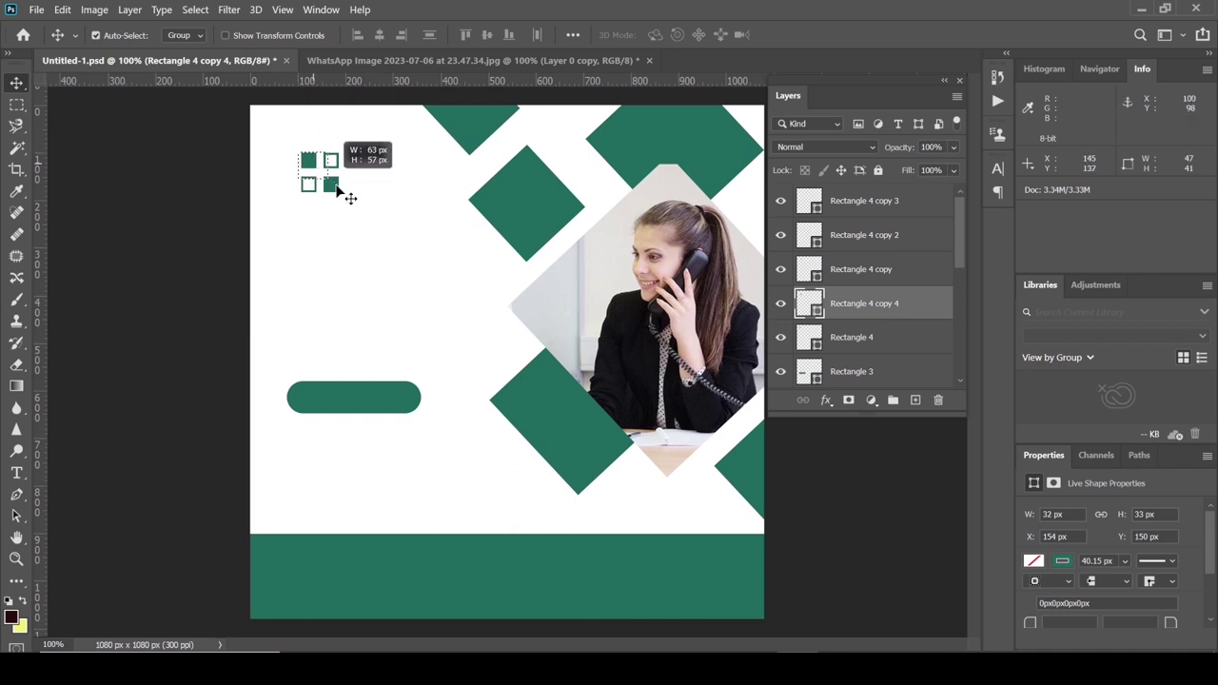
key(ctrl+t)
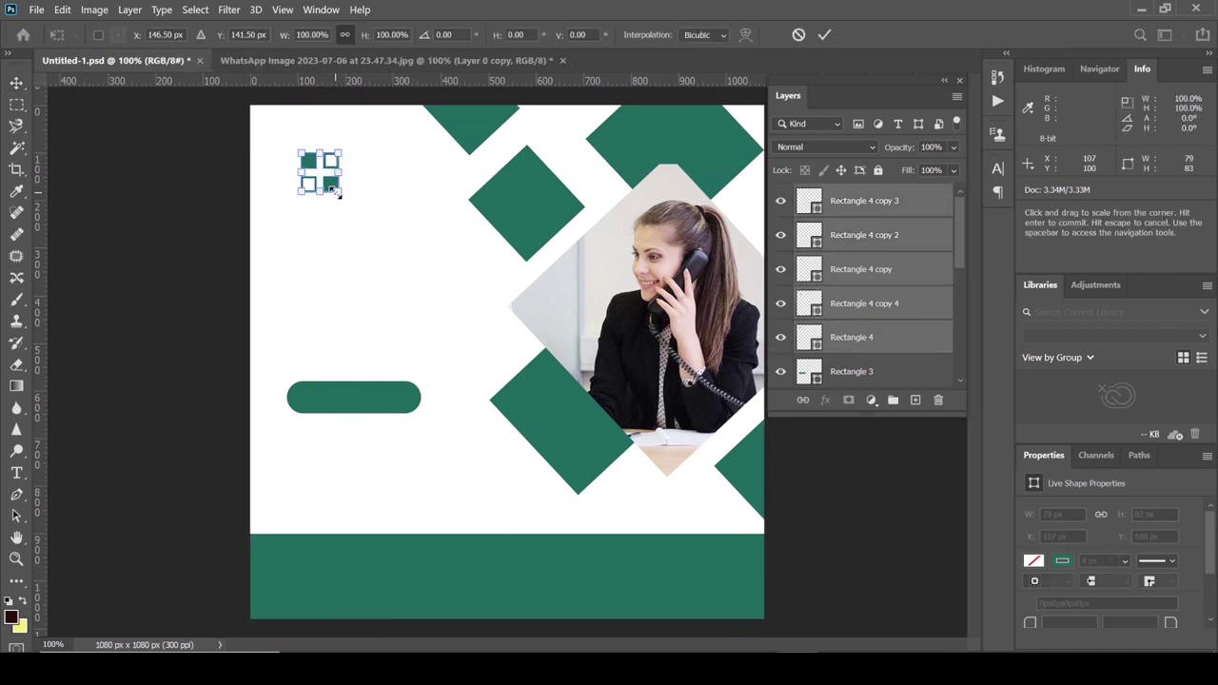
drag(339, 191, 335, 187)
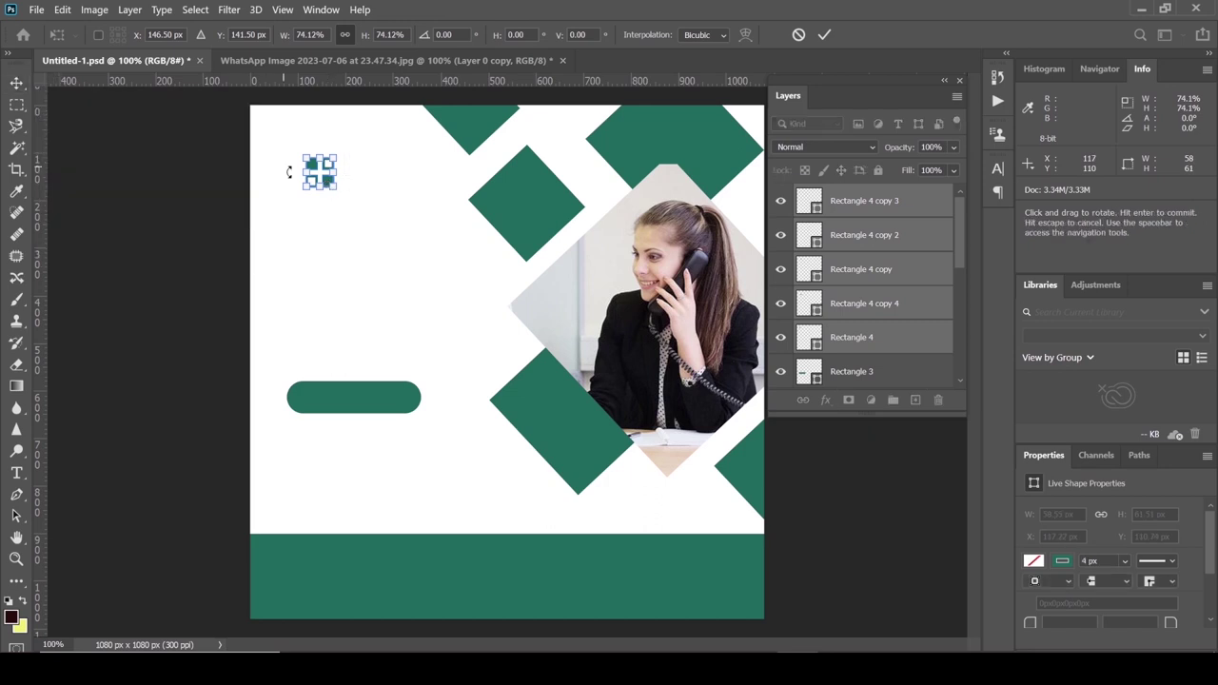
drag(316, 183, 294, 158)
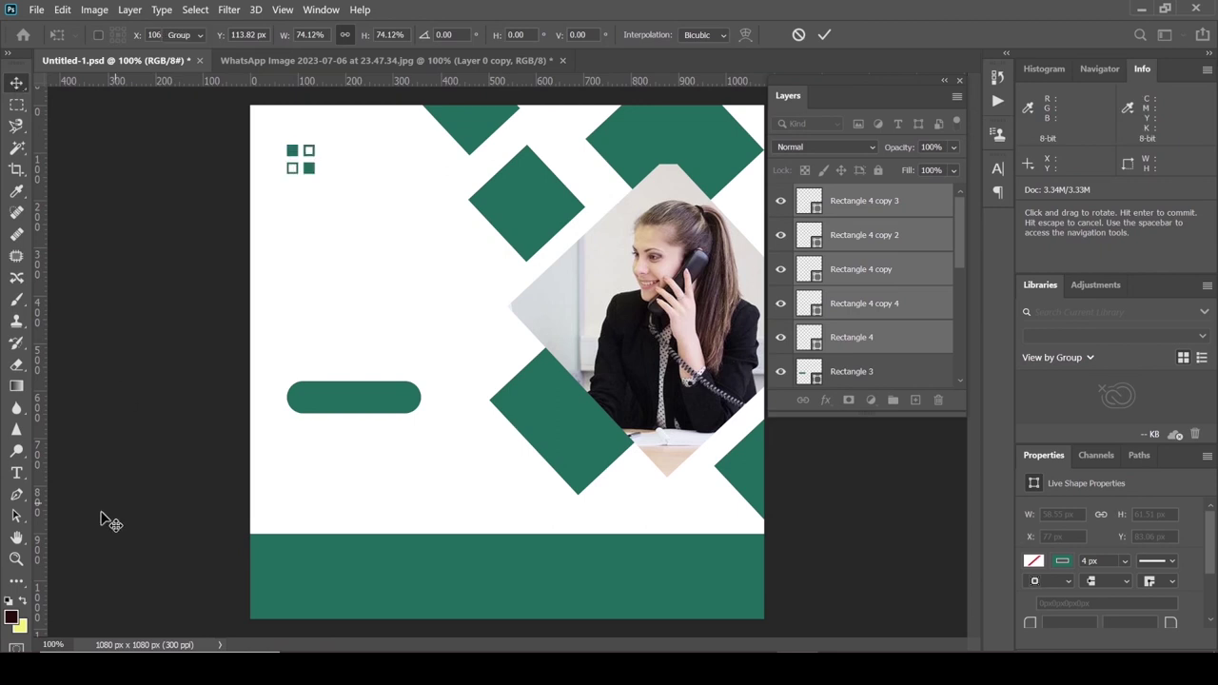
click(16, 473)
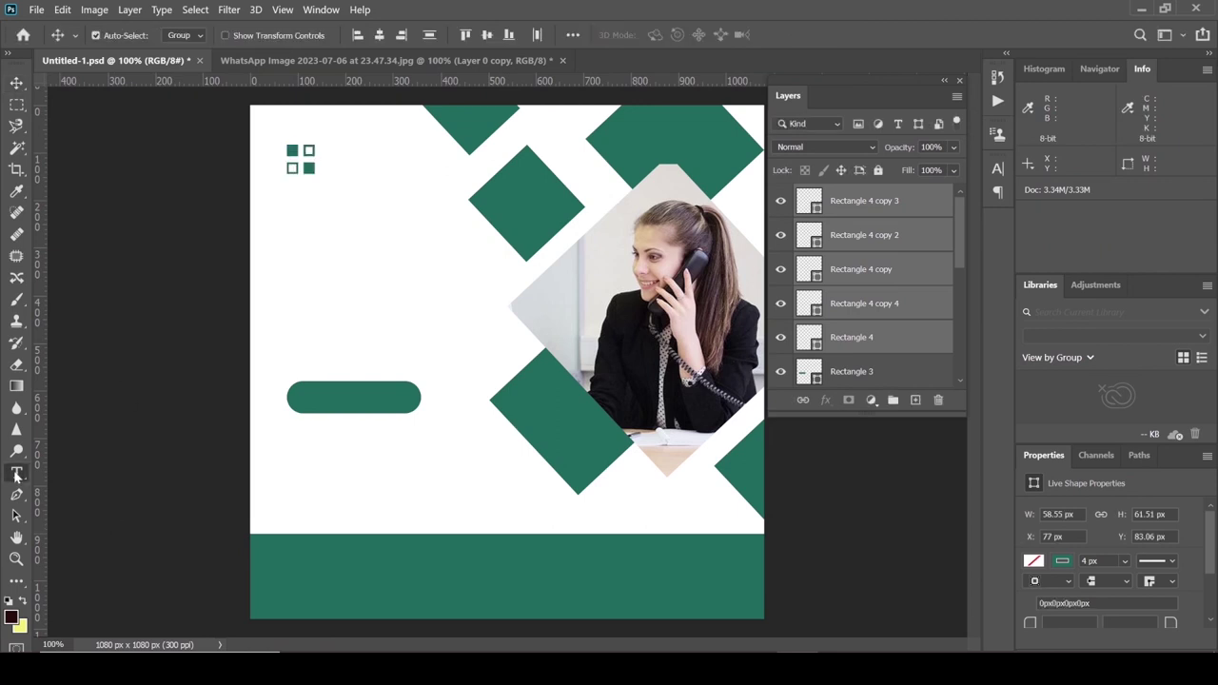
Step: Start a LEMON MILK Medium text line reading MARKETING beside the square grid
click(327, 158)
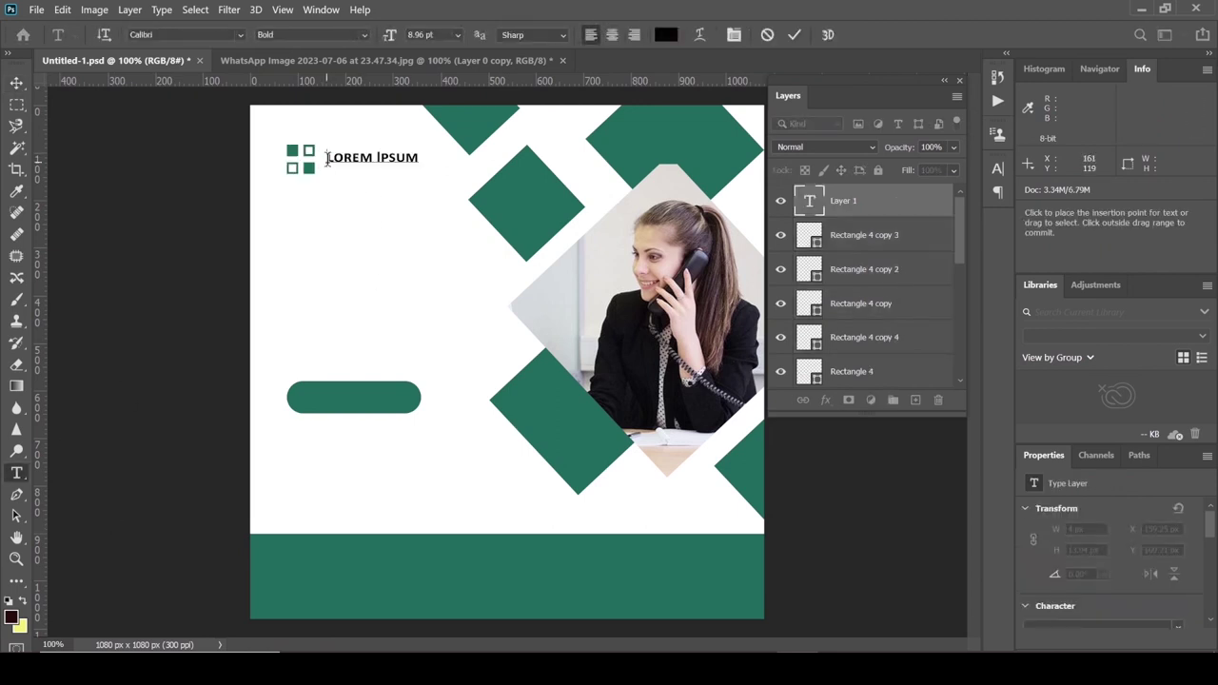
click(240, 34)
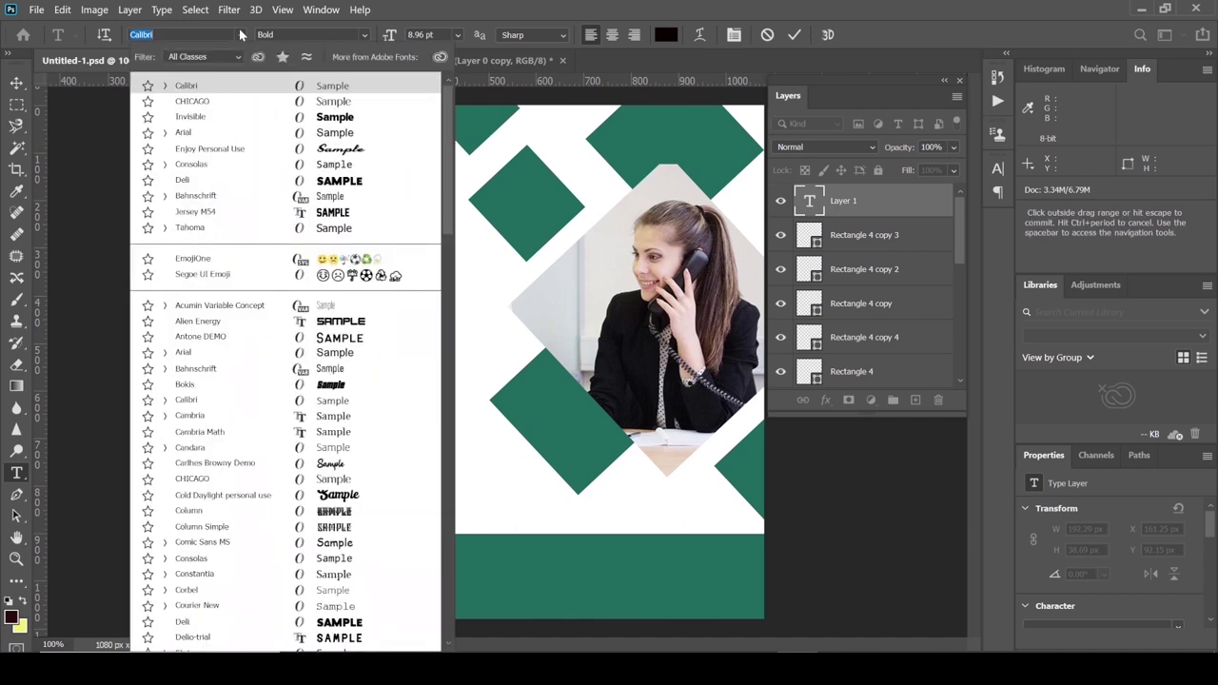
text(lem)
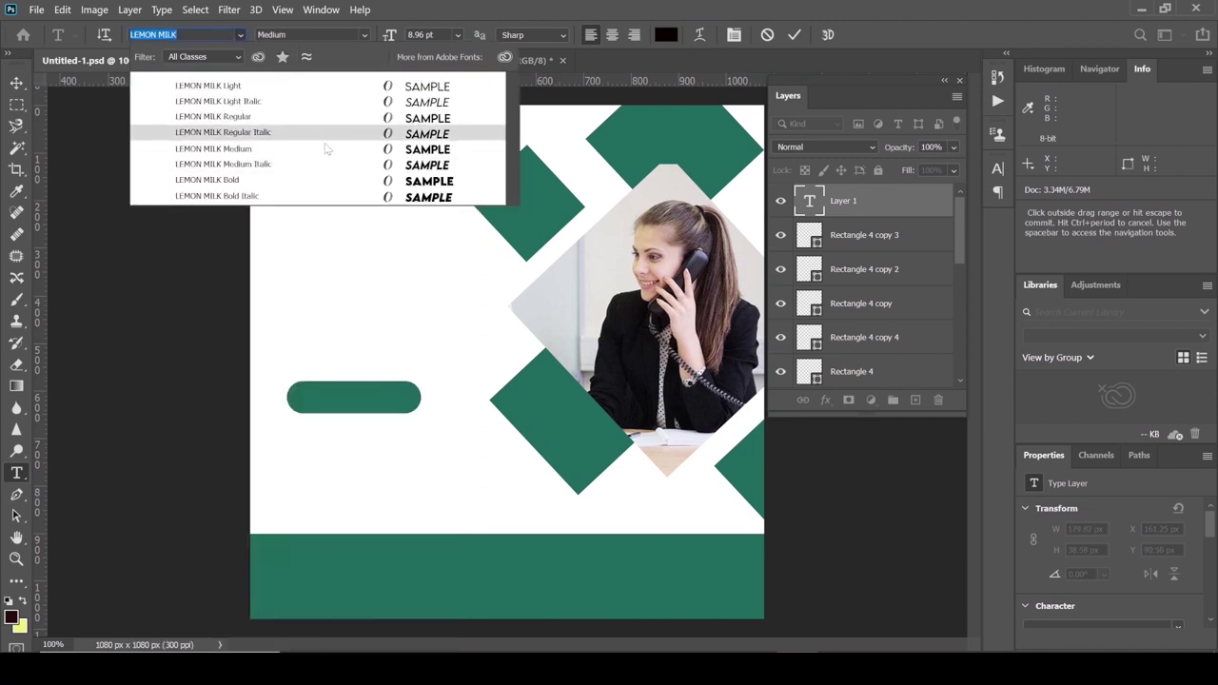
click(325, 148)
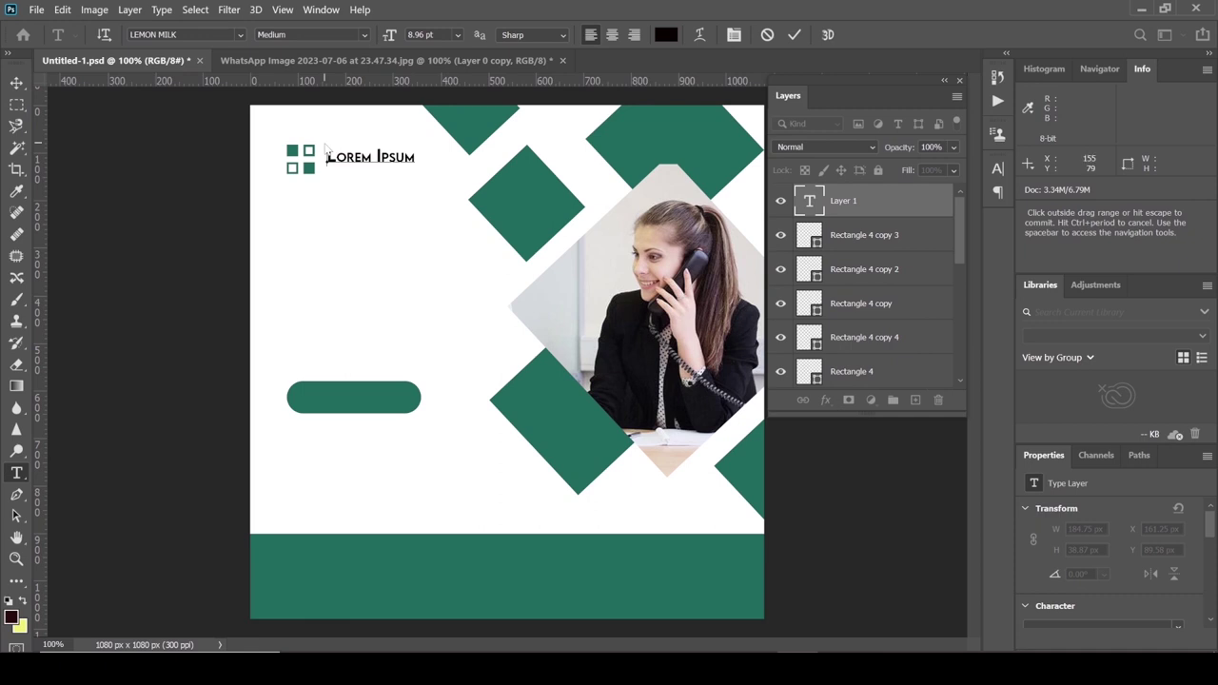
key(BackSpace)
text(MARKETING)
Step: Enlarge MARKETING to 13 pt and nudge it down 13 px to align with the squares
drag(326, 160, 429, 169)
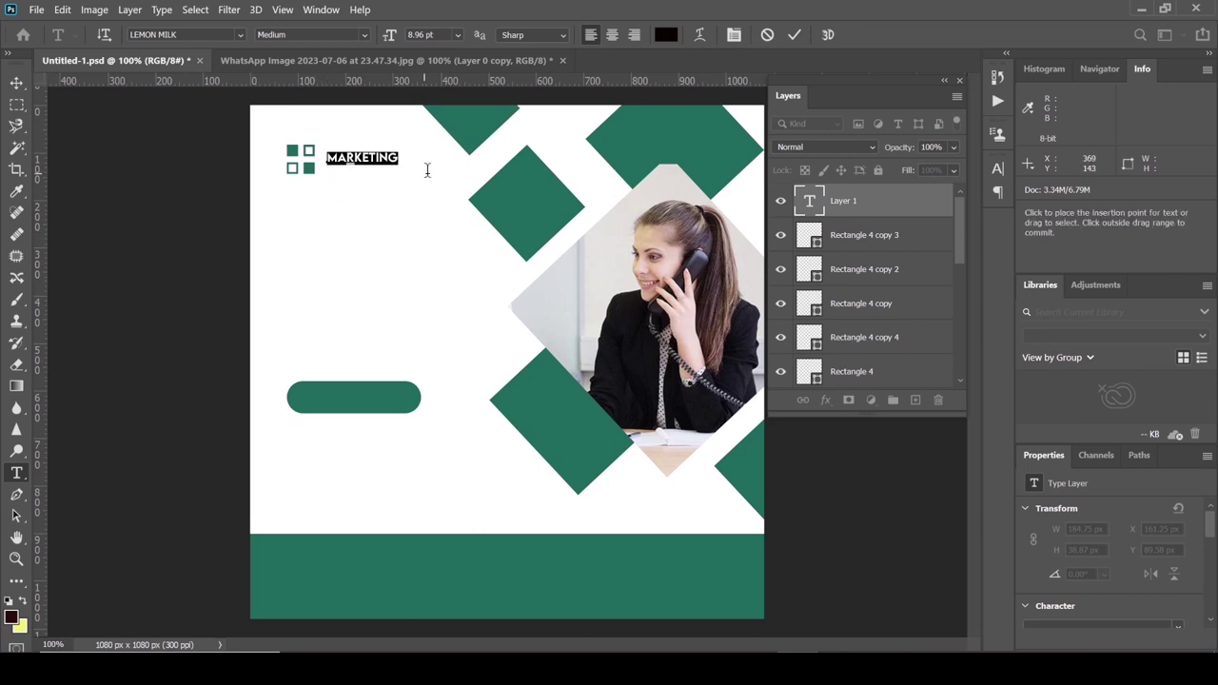
click(458, 34)
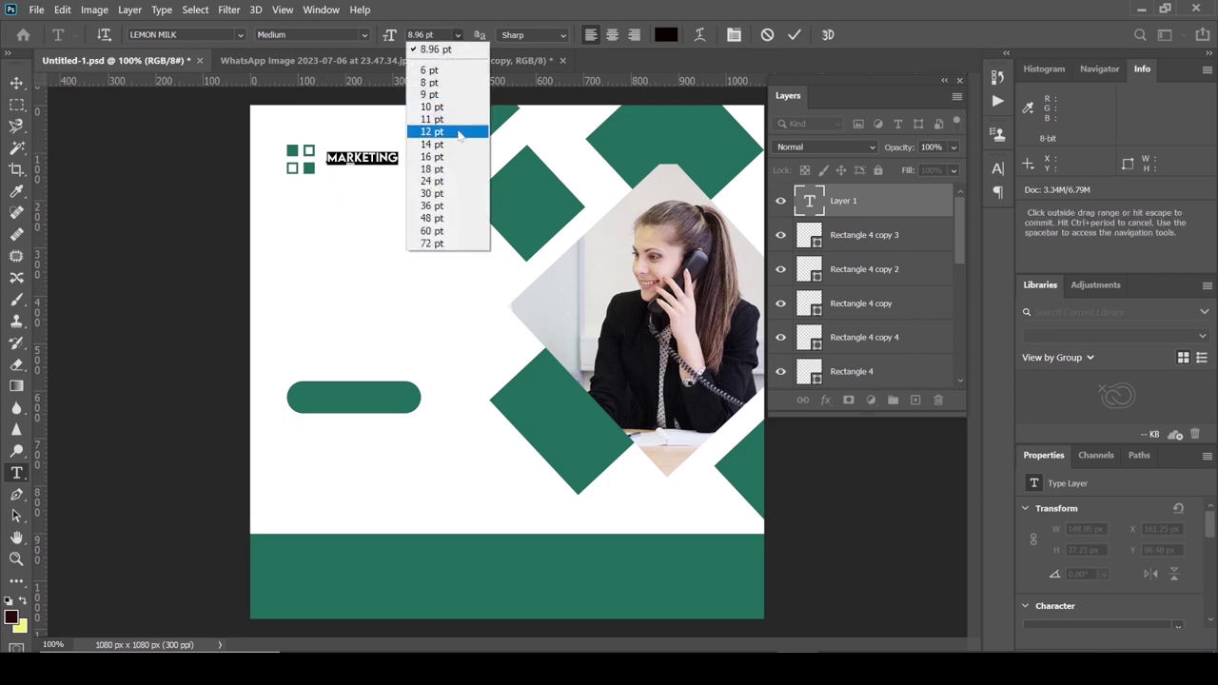
click(457, 132)
text(13)
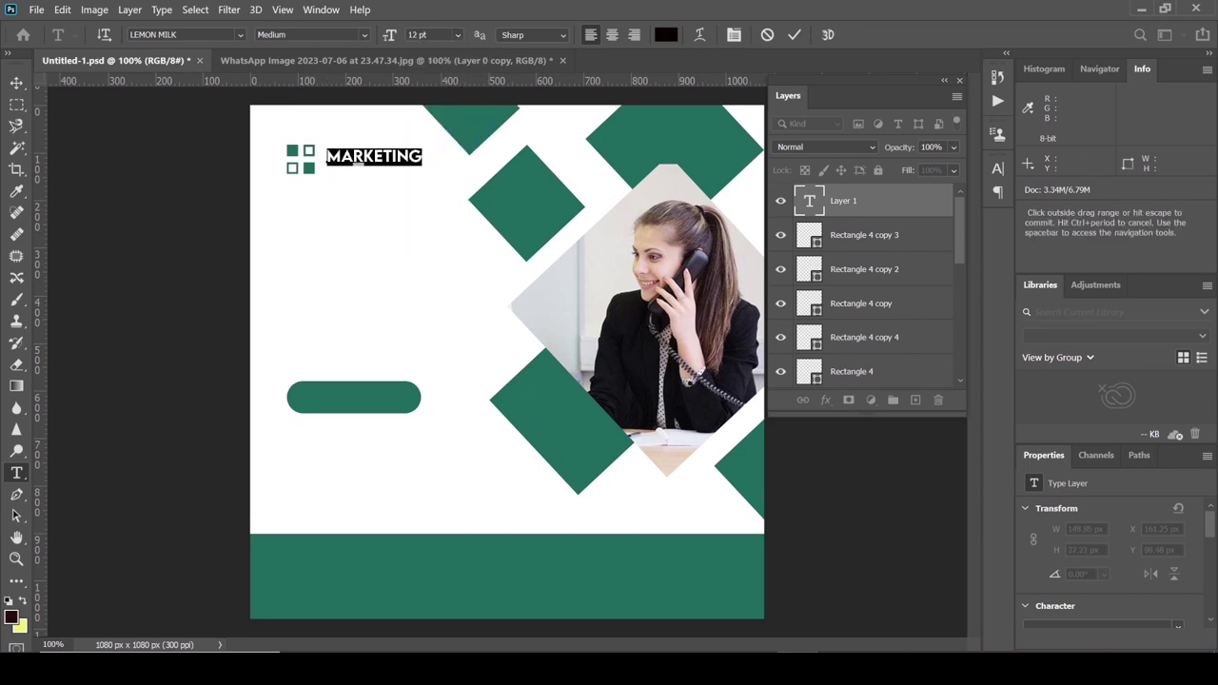
click(16, 82)
drag(362, 157, 357, 164)
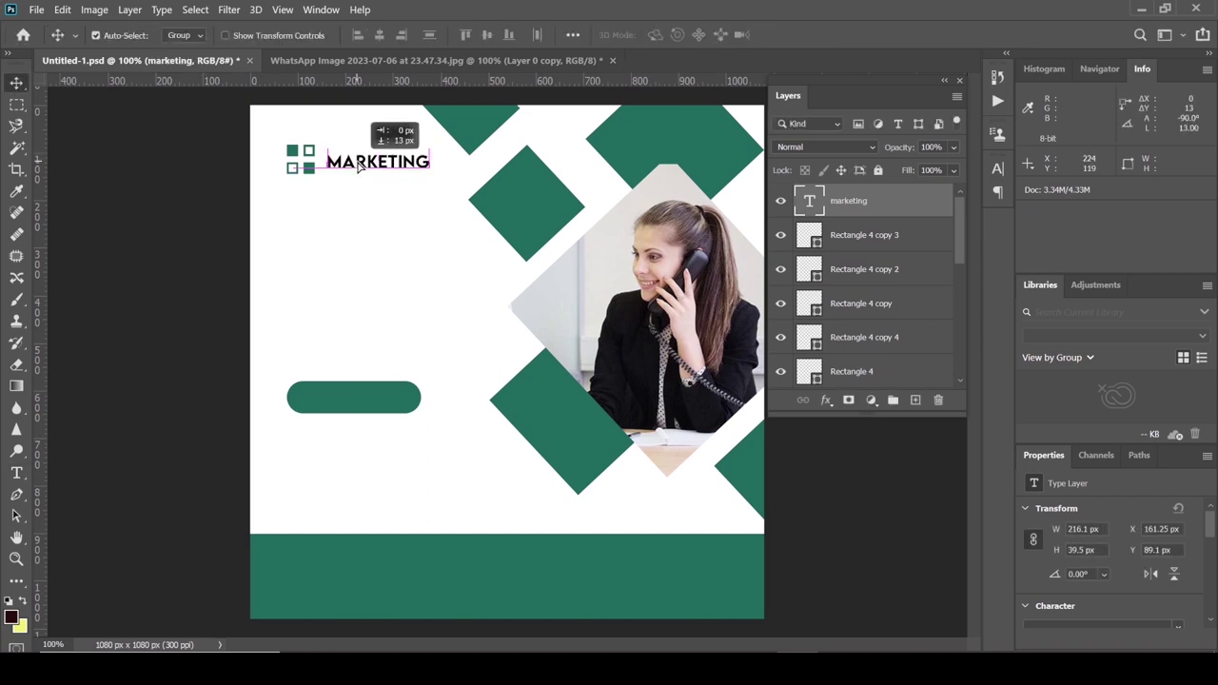
Step: Set the DIGITAL headline line to 14 pt with auto leading and 100 tracking
click(16, 473)
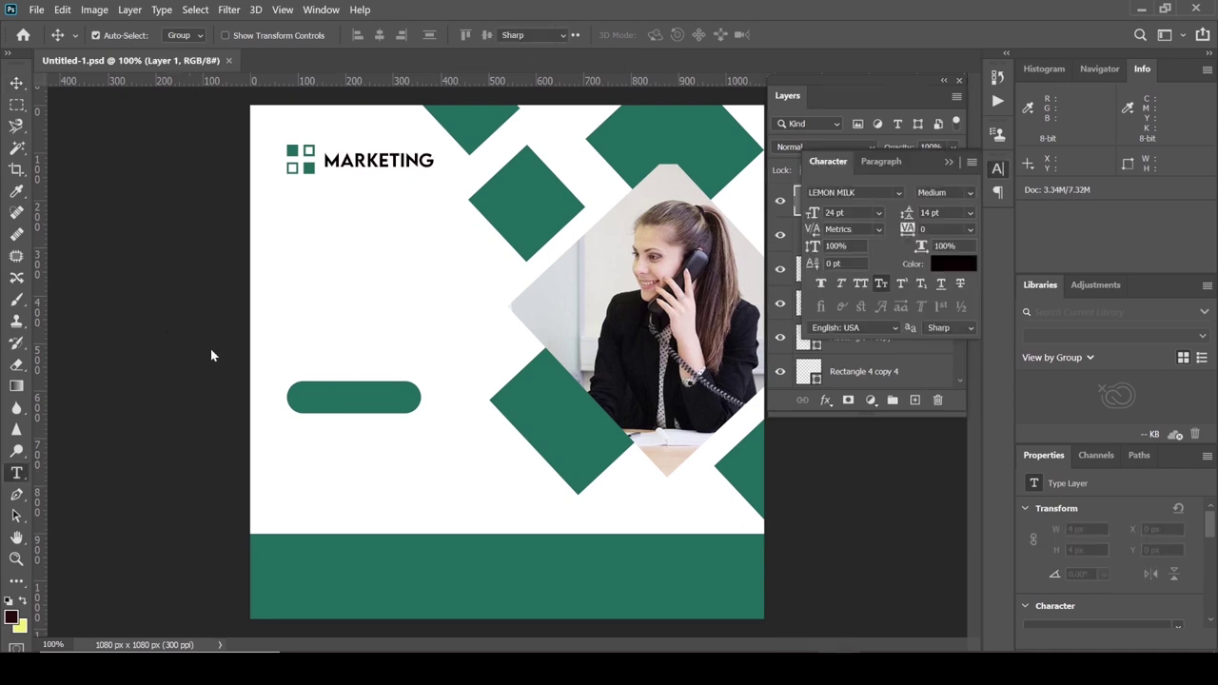
click(291, 264)
drag(291, 255, 552, 252)
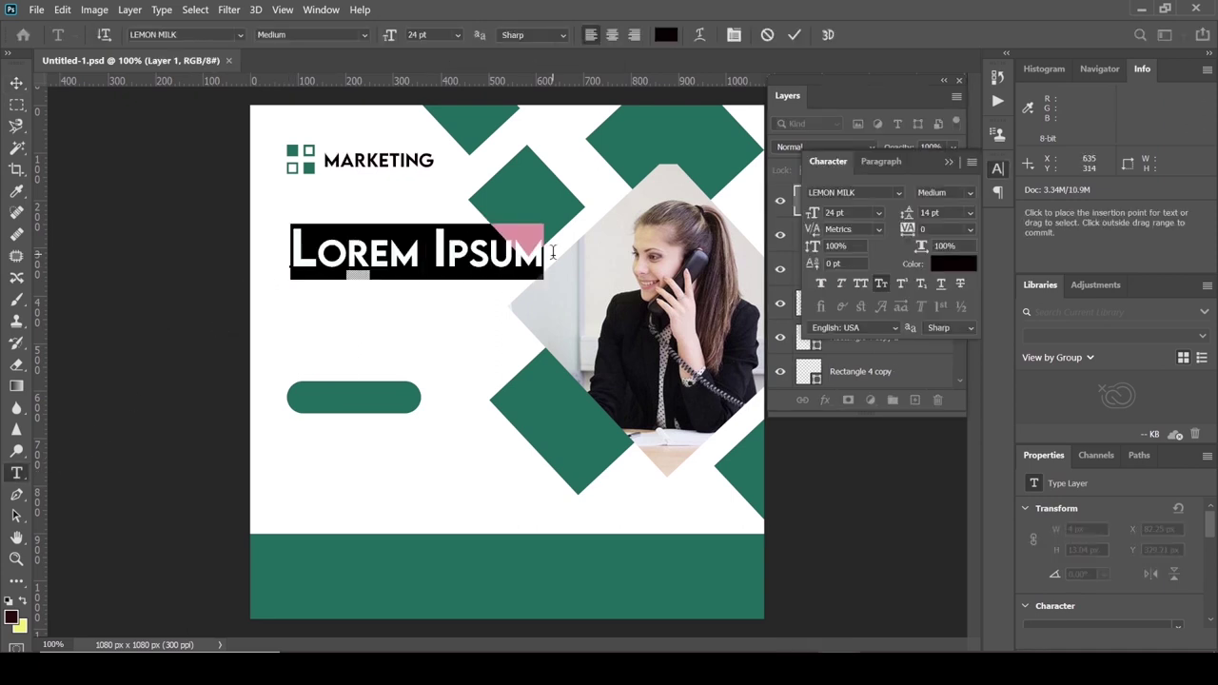
click(876, 213)
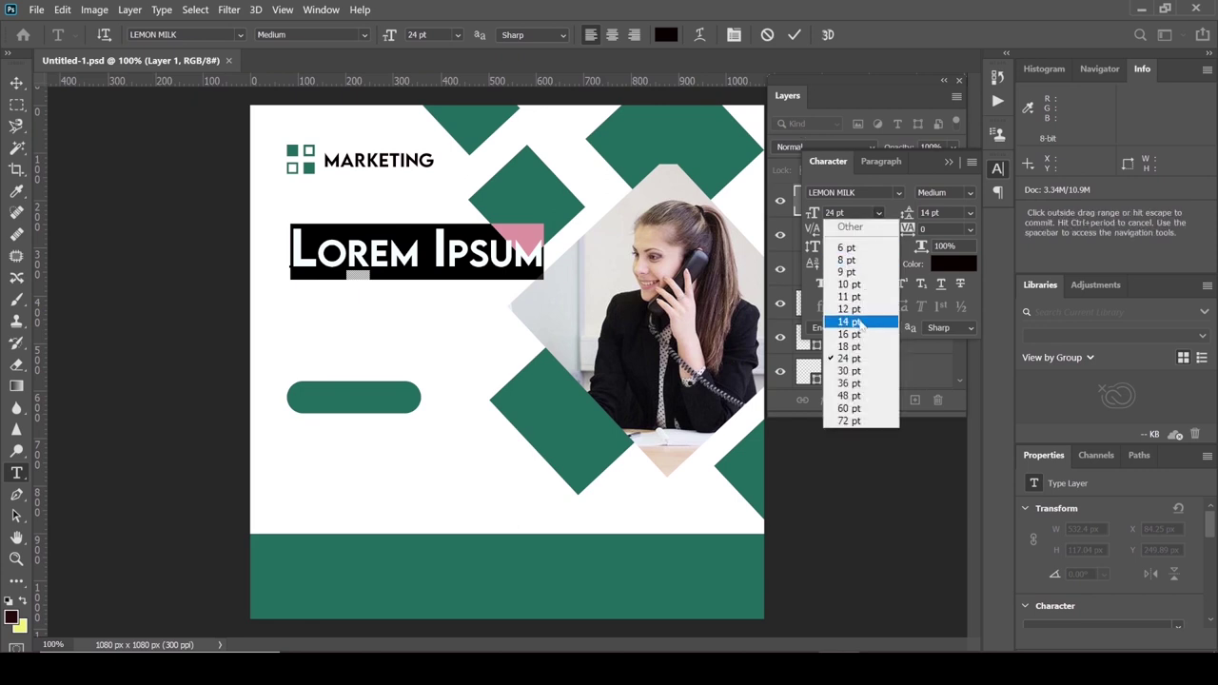
click(858, 322)
click(970, 211)
click(969, 222)
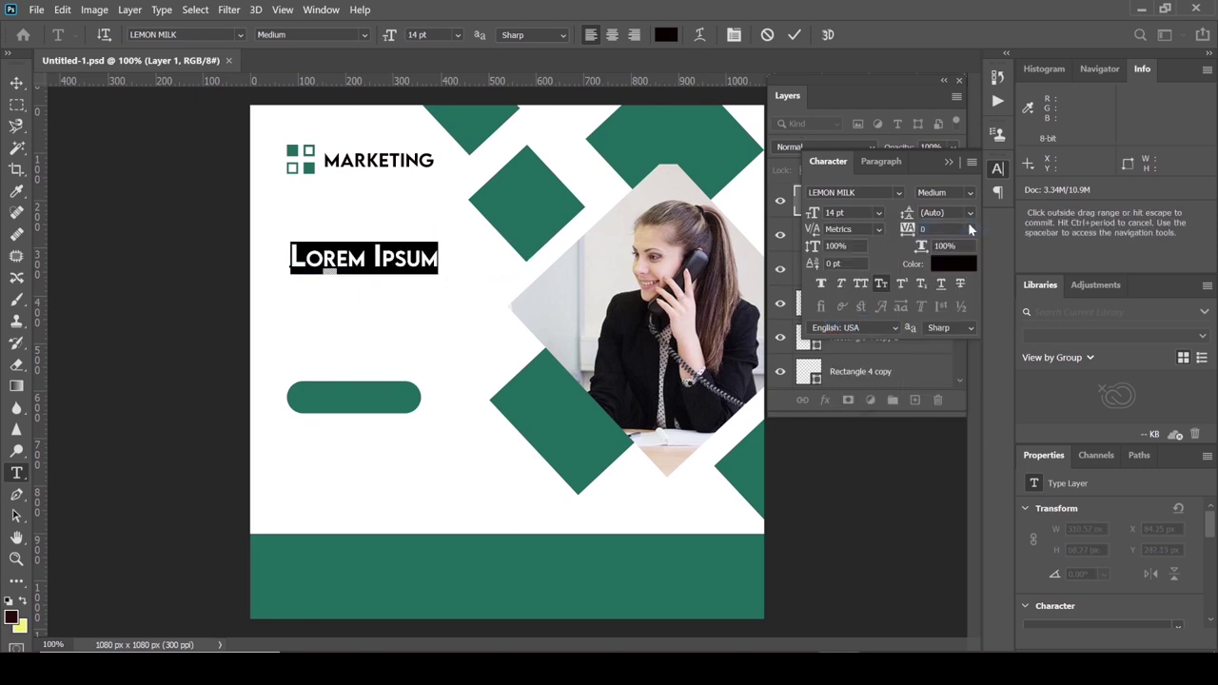
text(100)
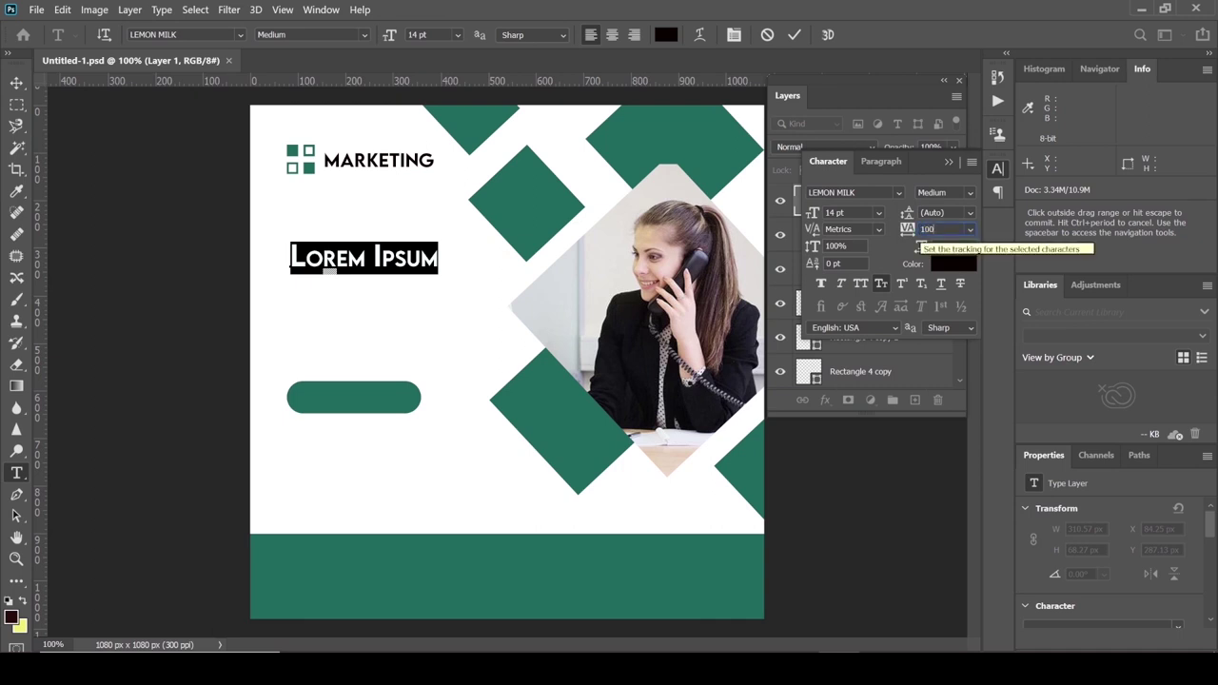
key(Return)
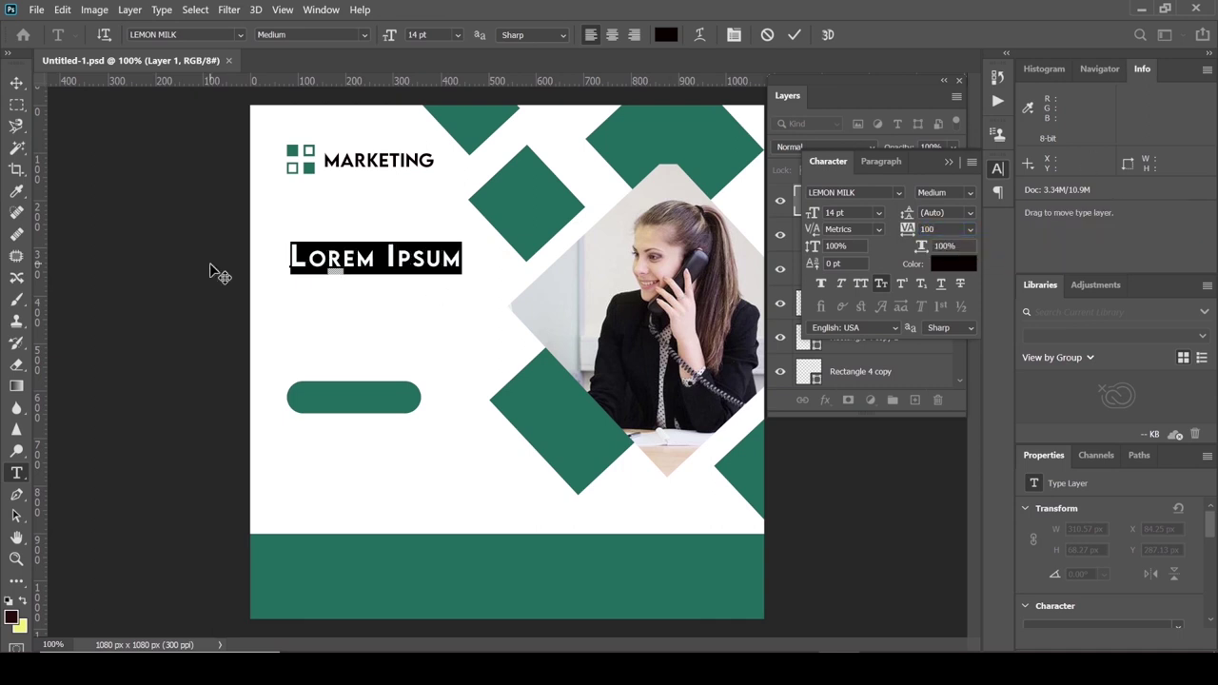
key(BackSpace)
text(DIGITAL)
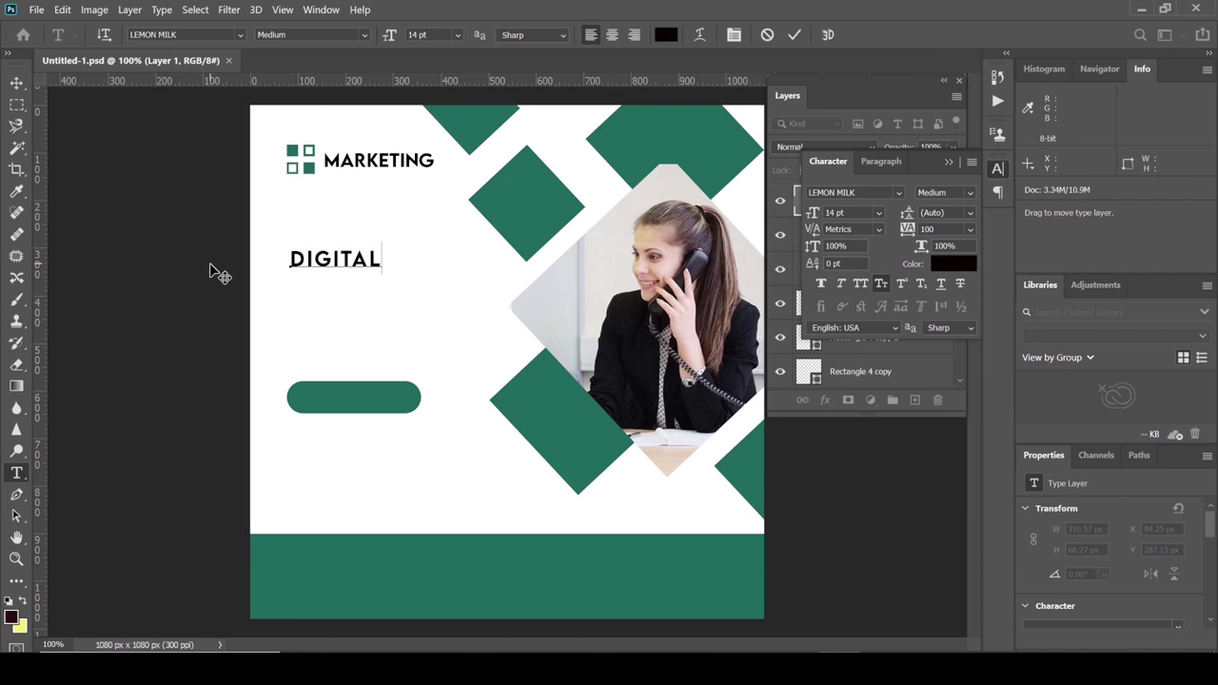
click(367, 36)
click(367, 35)
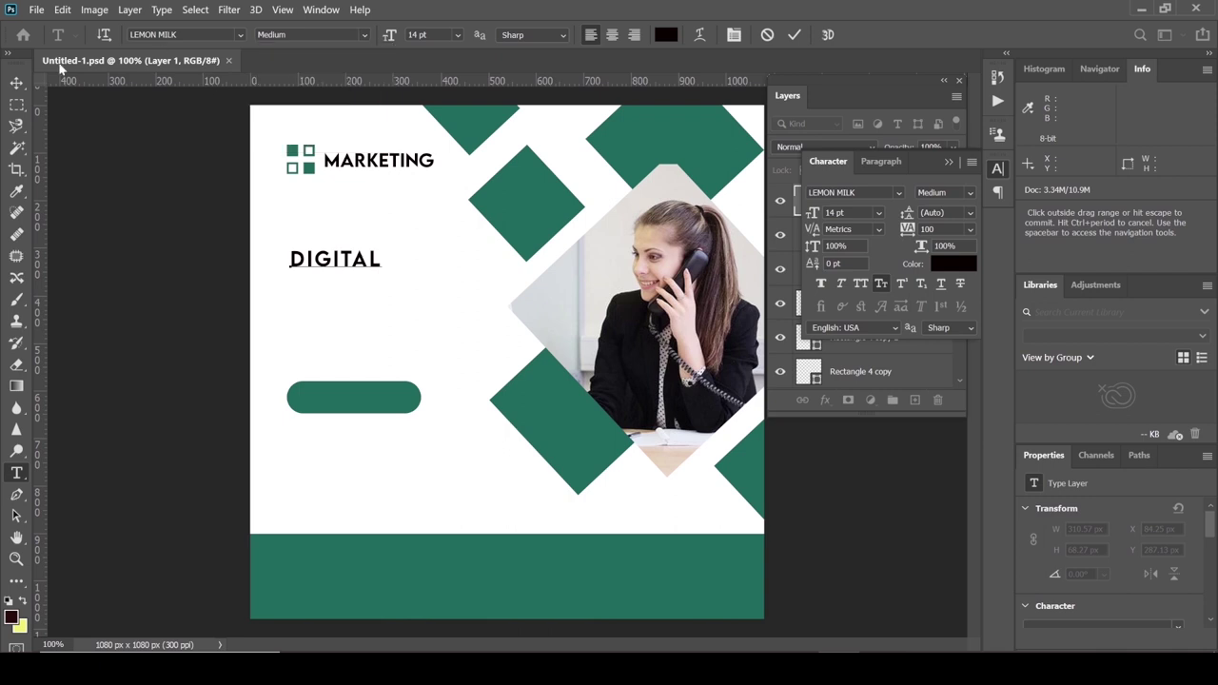
click(16, 80)
Step: Add a MARKETING line and align it directly under DIGITAL
click(16, 473)
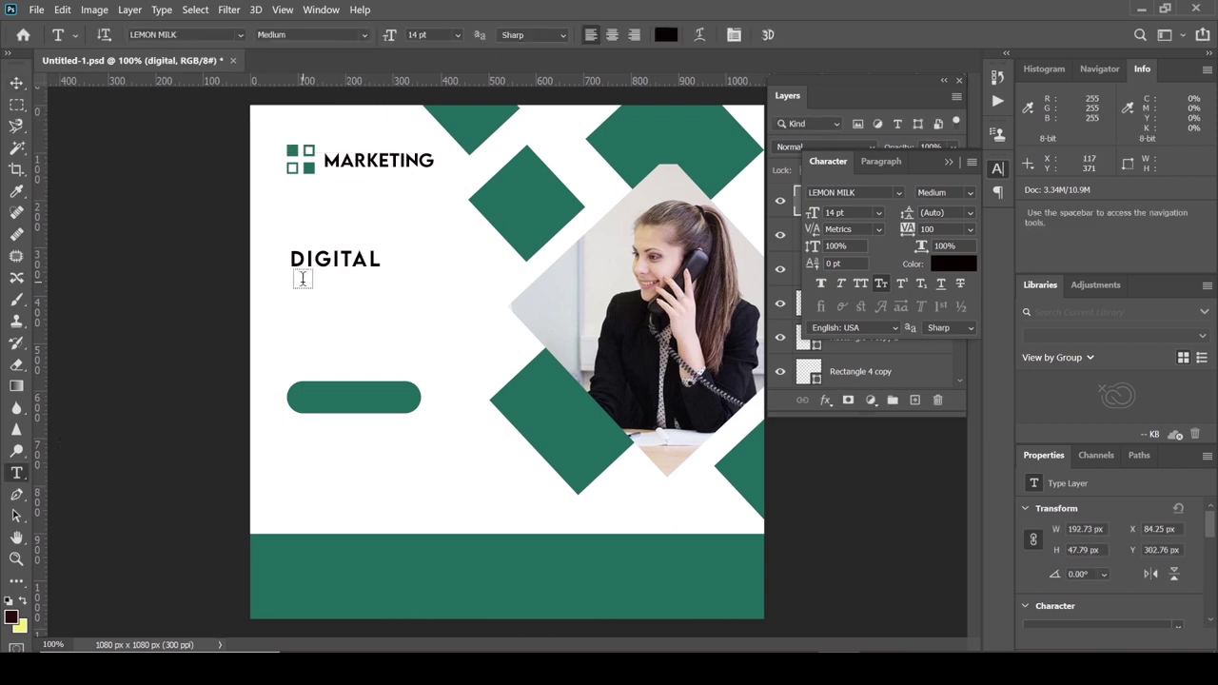
click(297, 278)
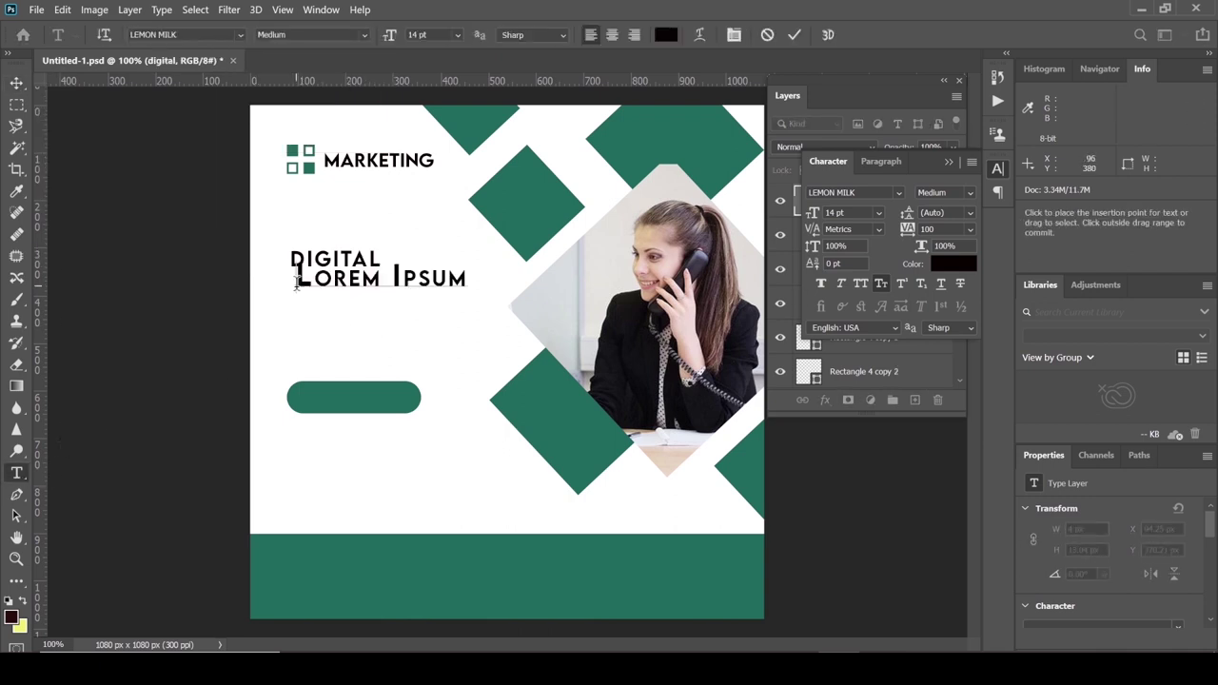
drag(297, 278, 485, 276)
text(M)
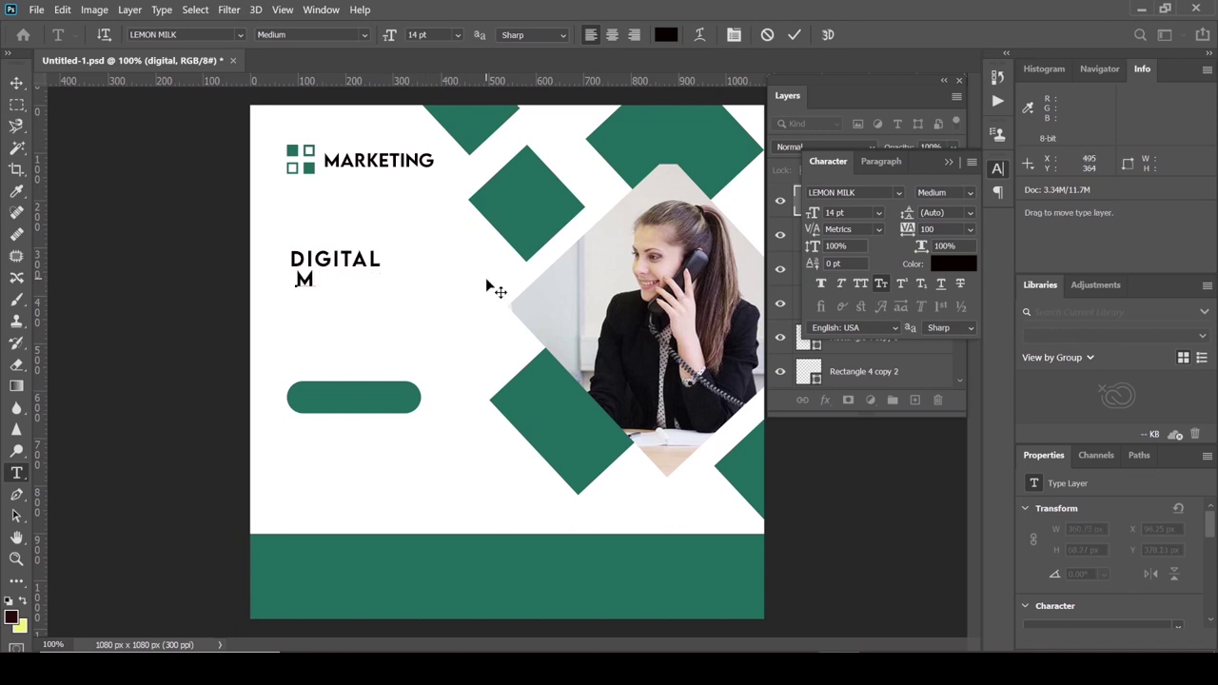
text(ARKEY)
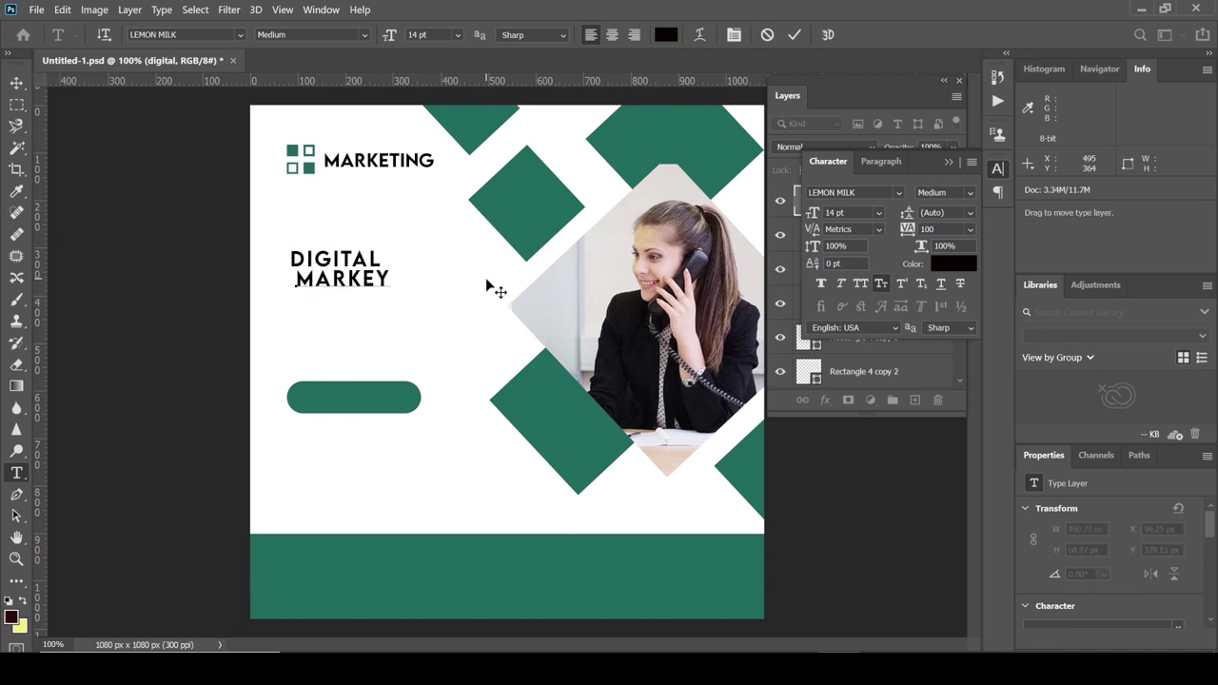
key(BackSpace)
text(TING)
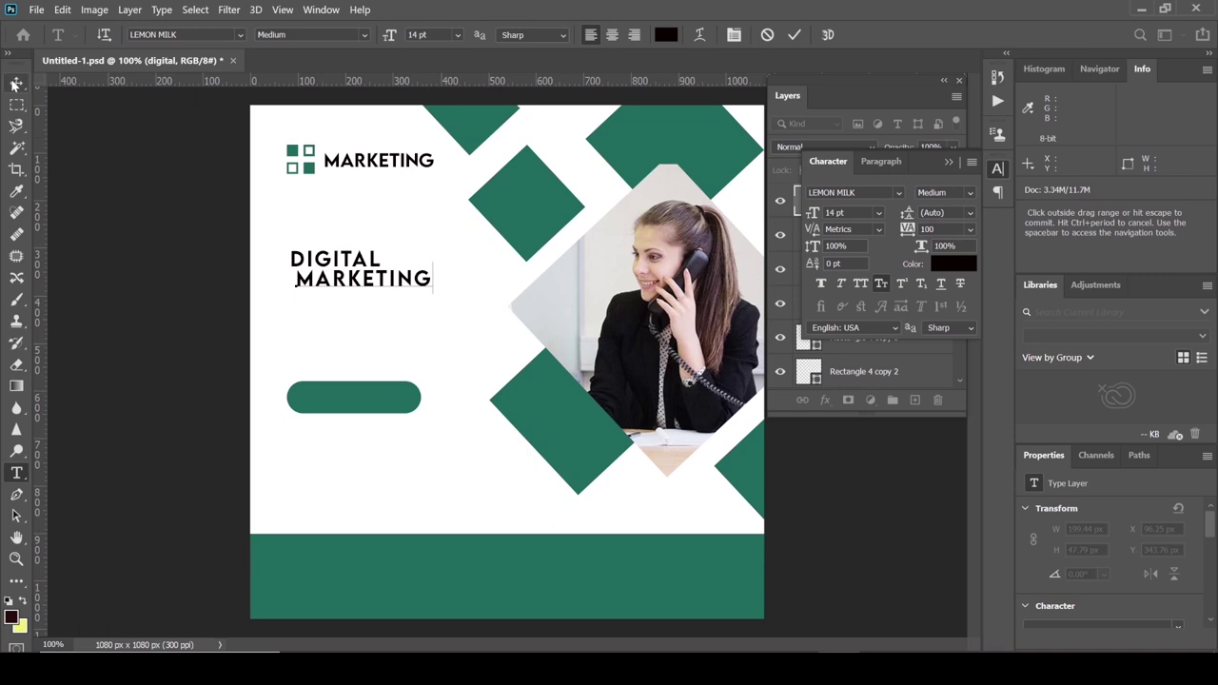
click(16, 83)
drag(303, 285, 300, 297)
key(Down)
key(Down)
key(Down)
key(Down)
key(Down)
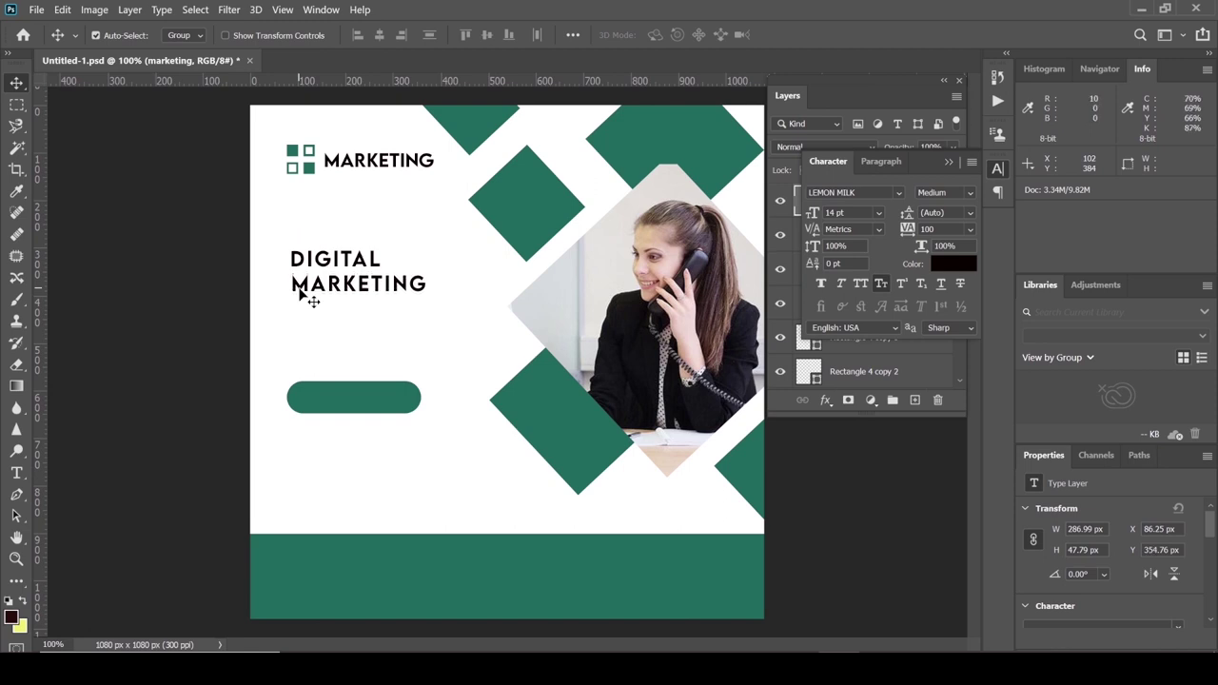
Step: Add an AGENCY line and position it under MARKETING
key(t)
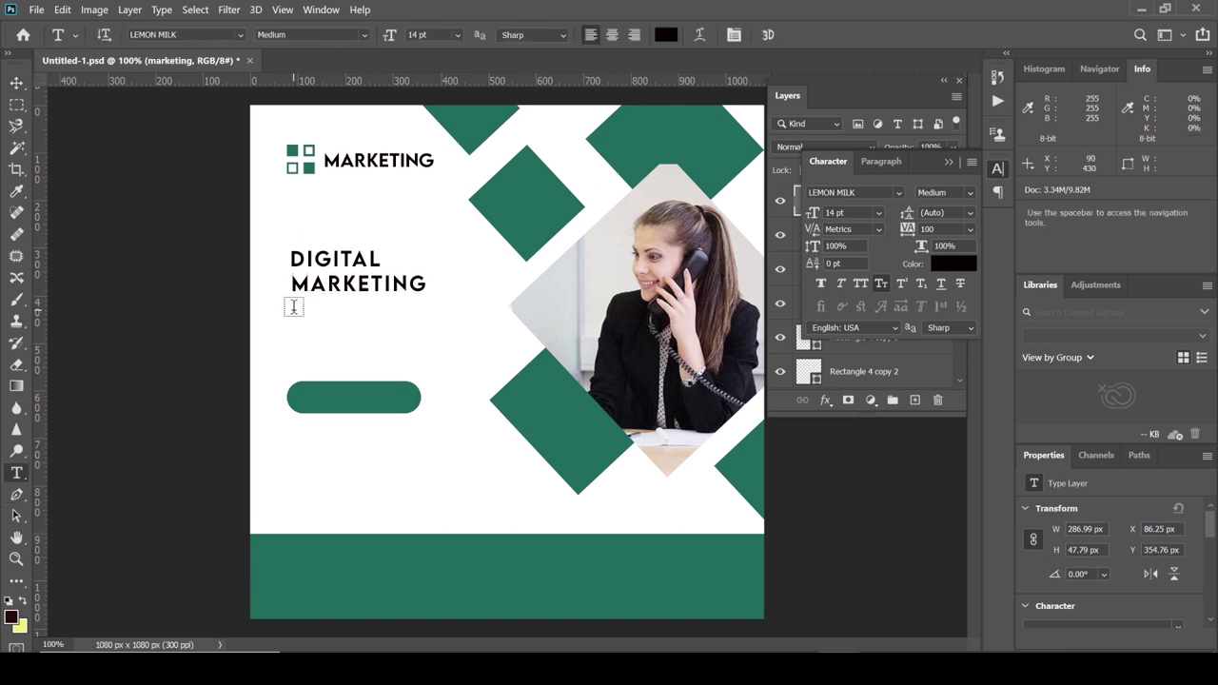
click(294, 307)
double_click(296, 303)
key(BackSpace)
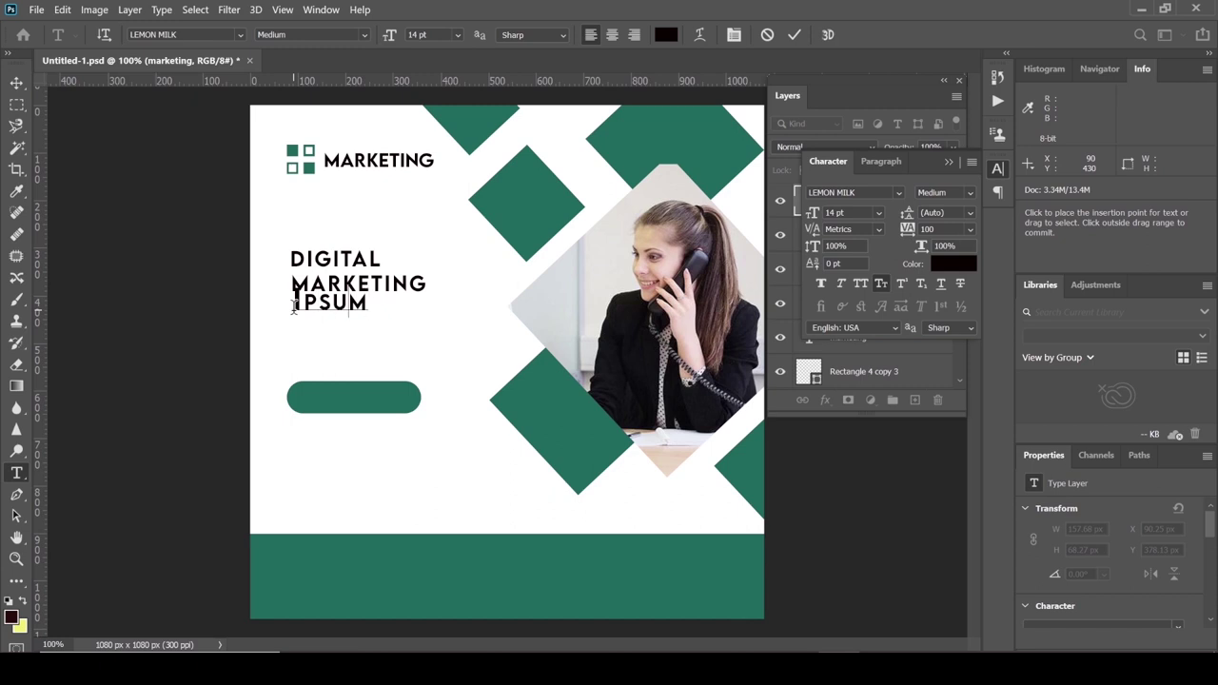
text(A )
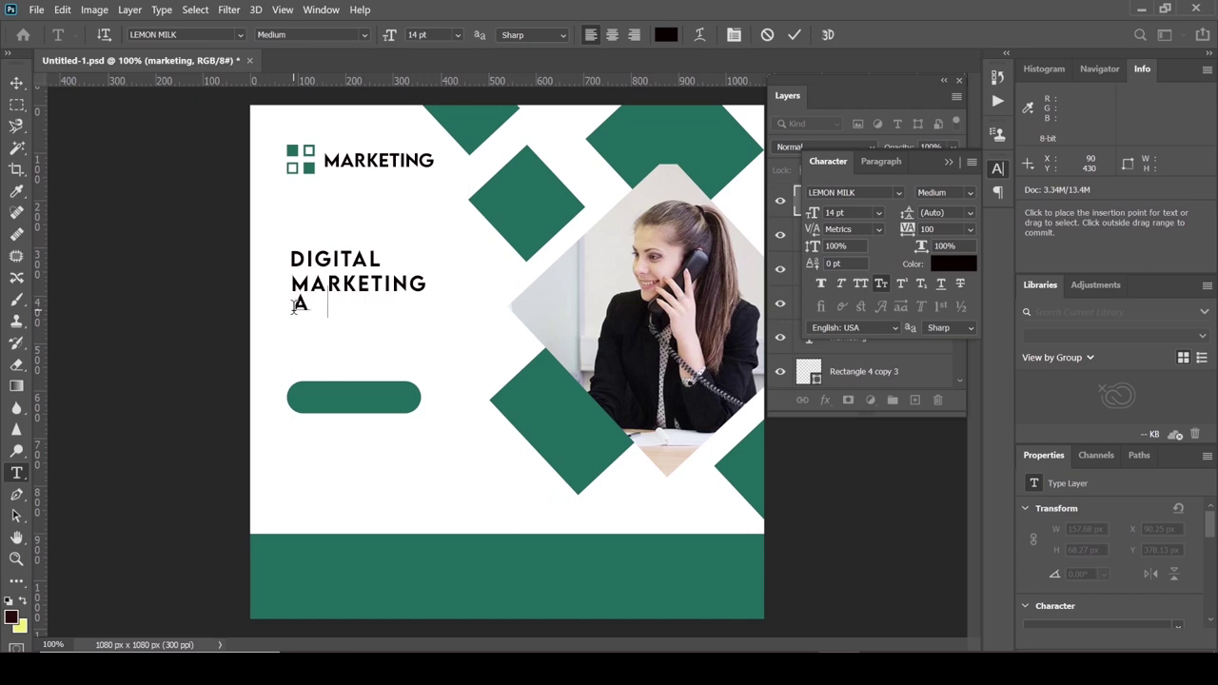
text(Y)
click(16, 83)
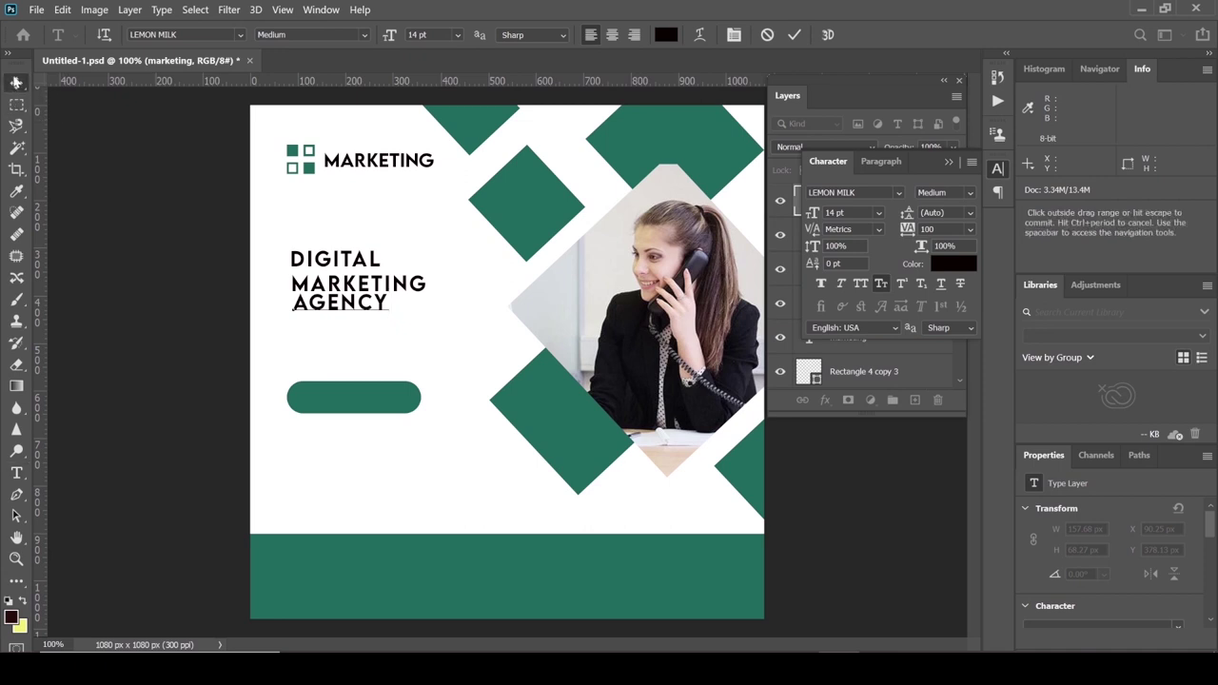
drag(334, 317, 321, 320)
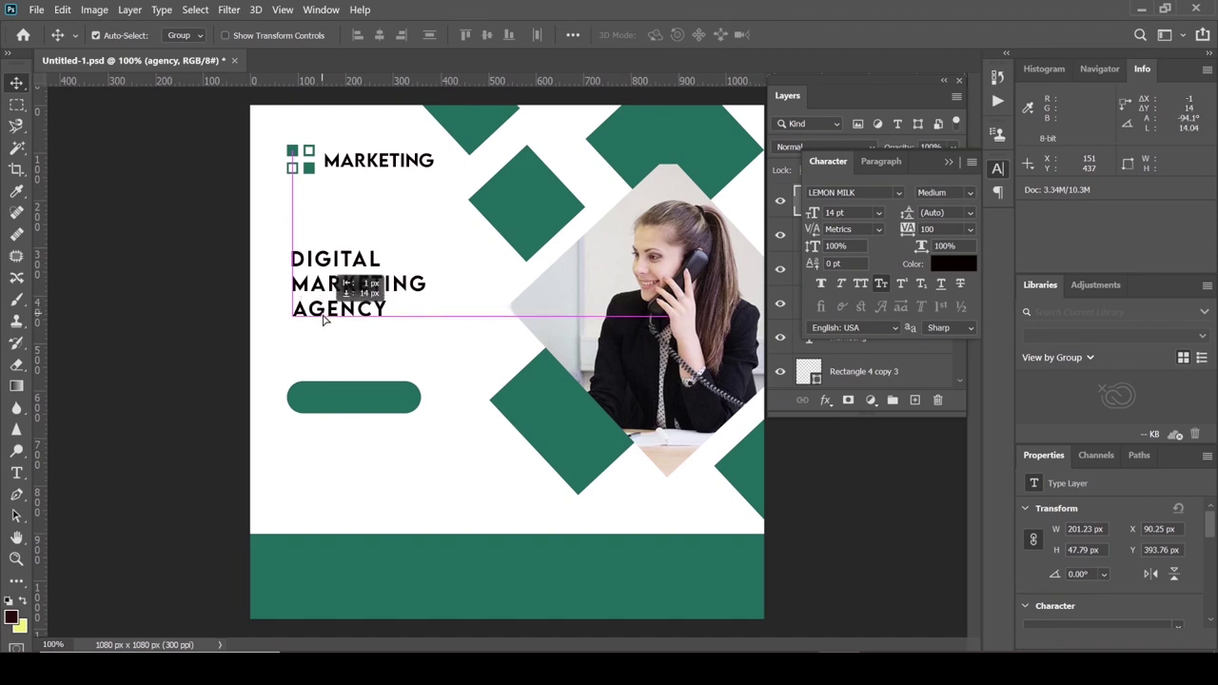
drag(323, 320, 323, 323)
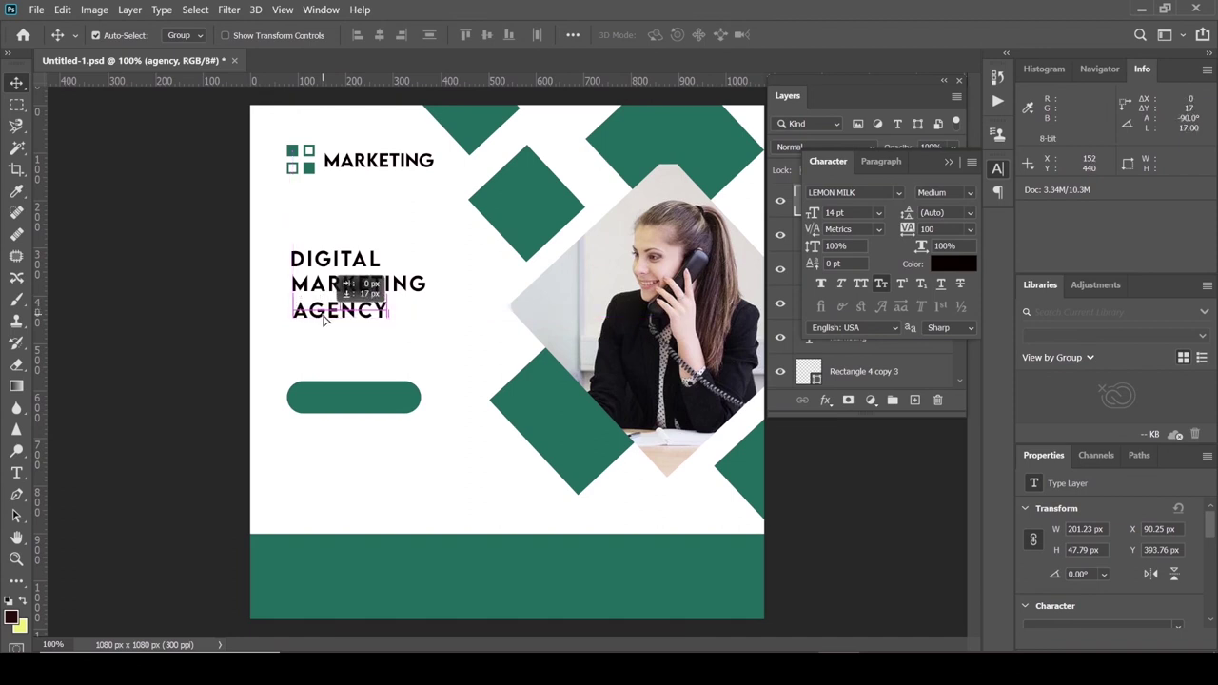
click(17, 473)
Step: Color the word MARKETING green #206a5d to match the shapes
drag(292, 284, 428, 283)
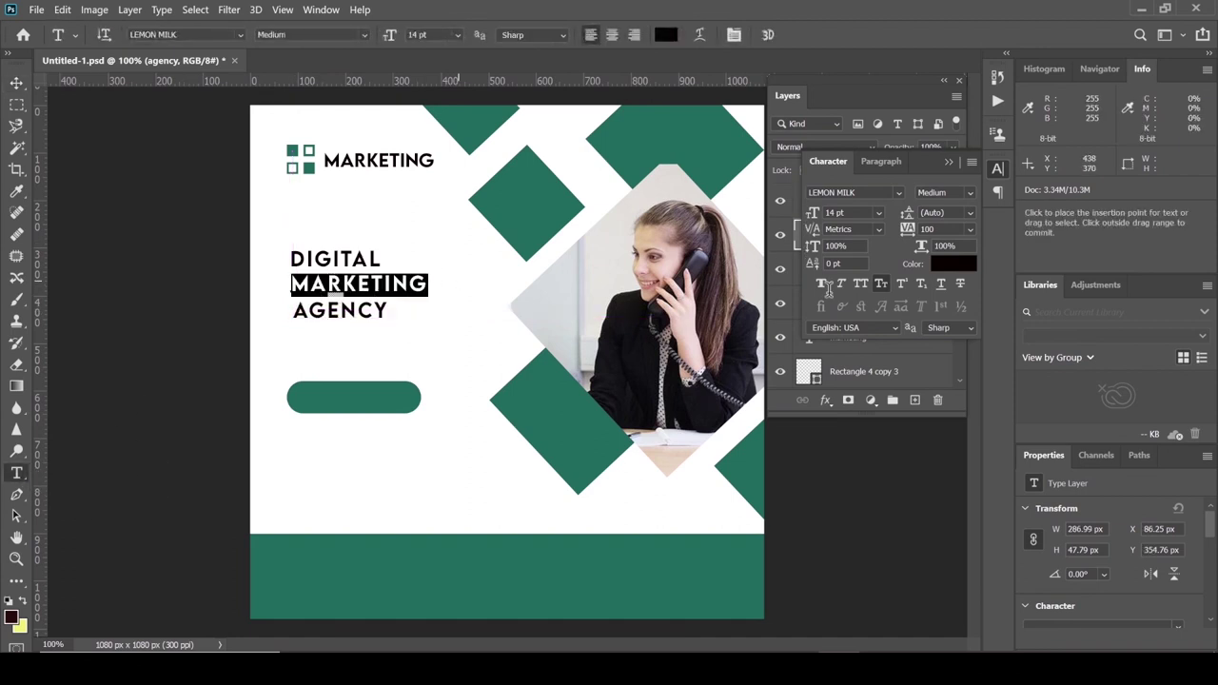
click(955, 263)
text(206a5d)
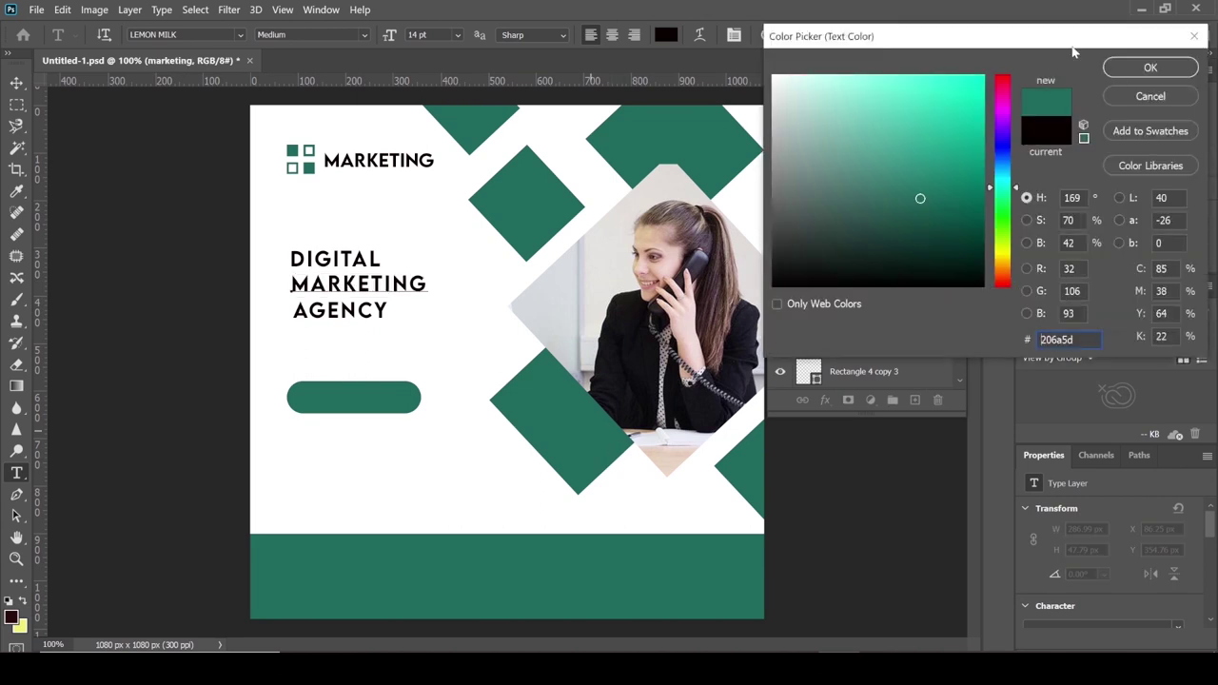
click(600, 424)
click(1148, 63)
click(17, 86)
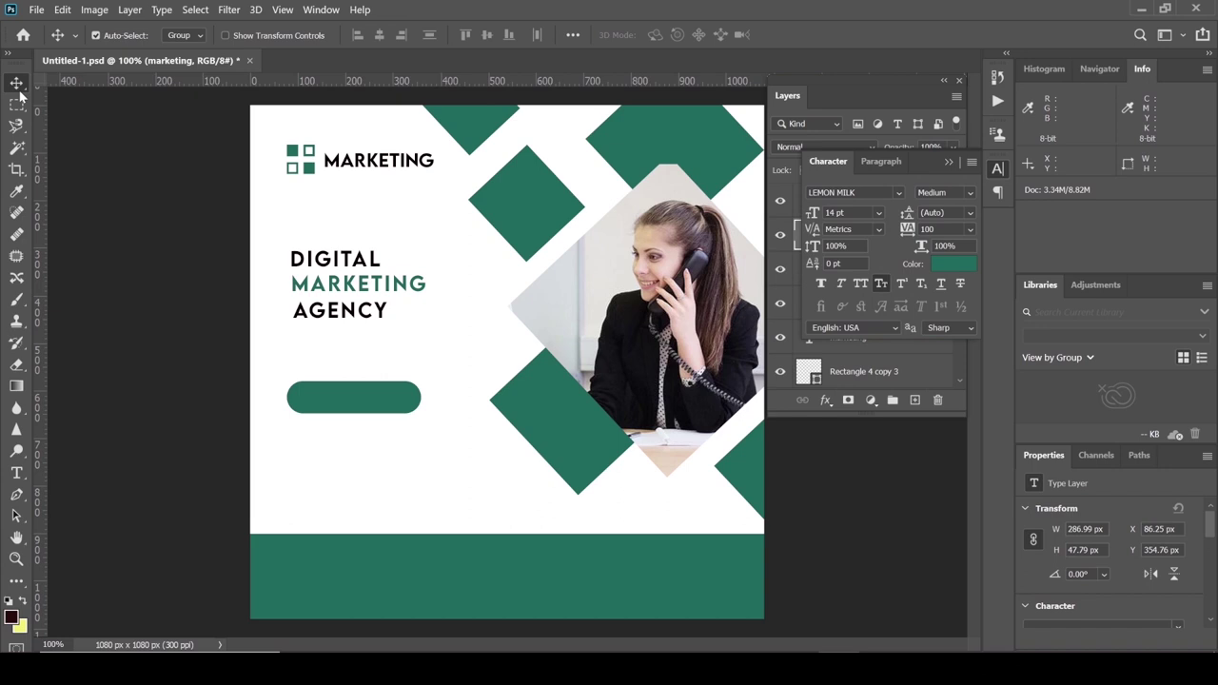
Step: Scale the three headline lines to 114.5%, realign them, and begin typing GET STARTED
drag(289, 260, 424, 332)
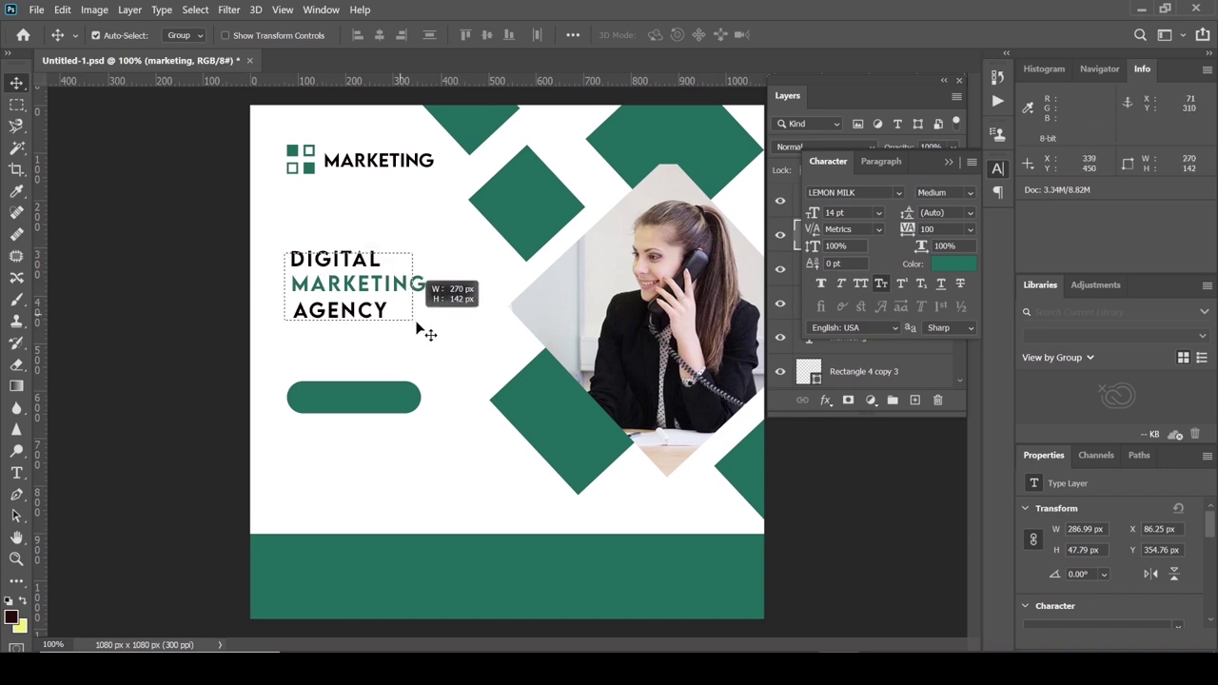
key(ctrl+t)
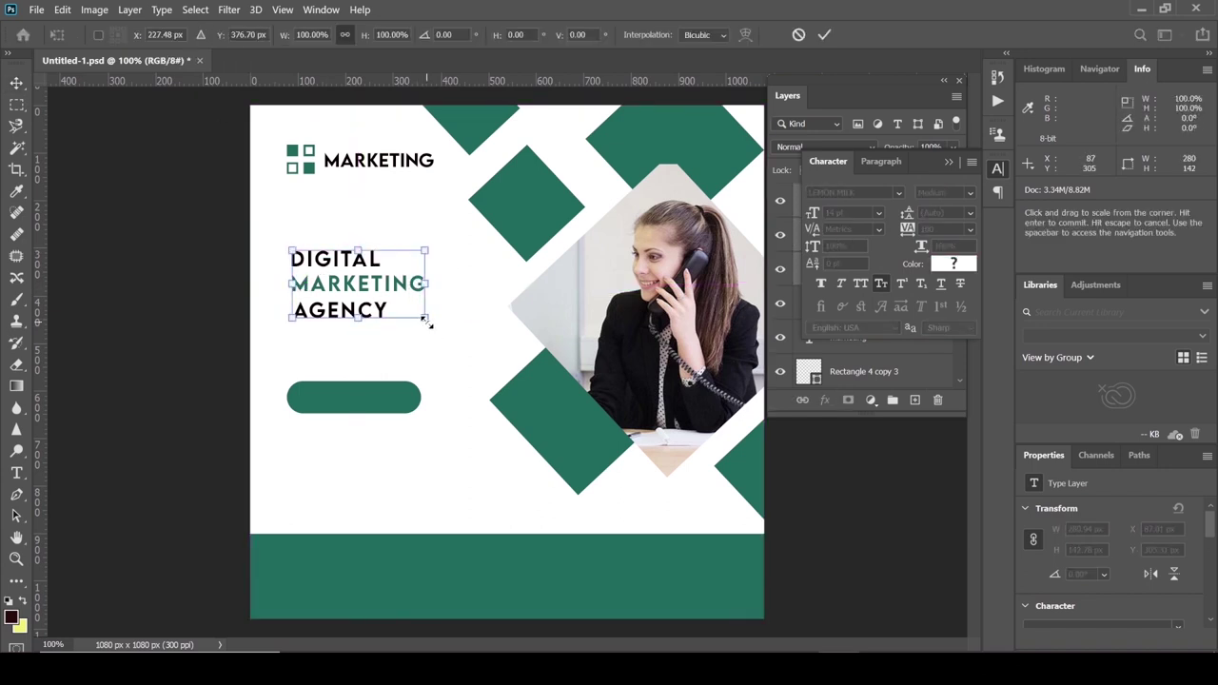
drag(427, 316, 435, 322)
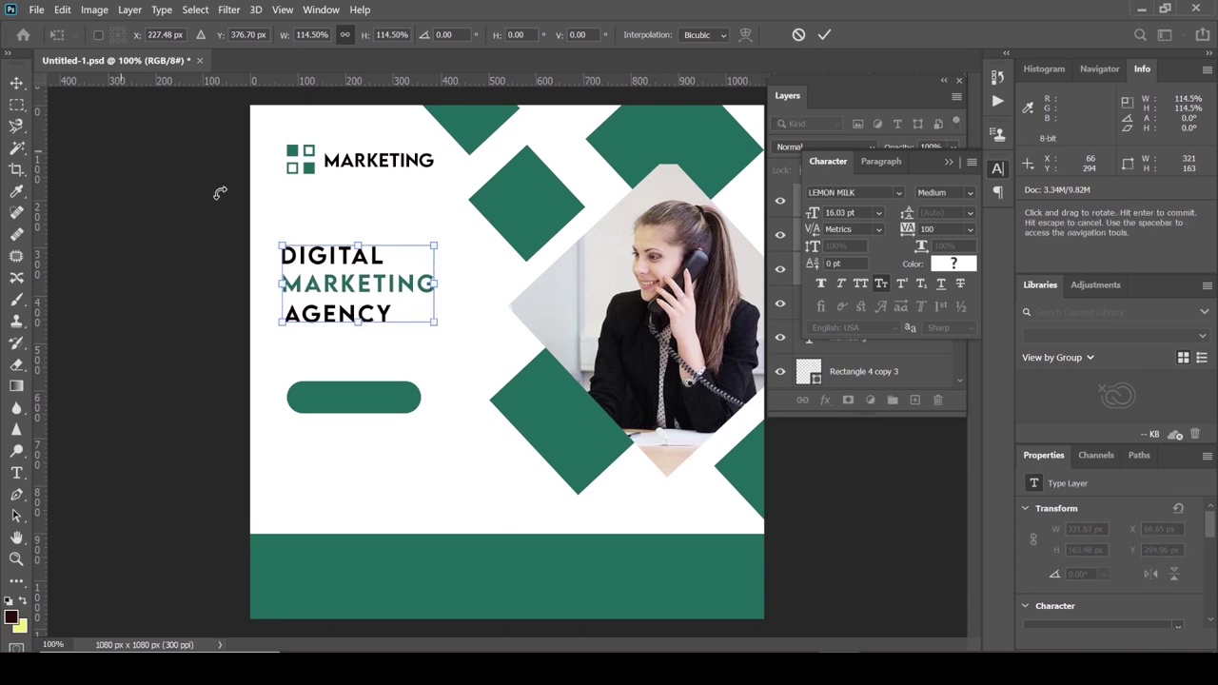
drag(328, 293, 333, 295)
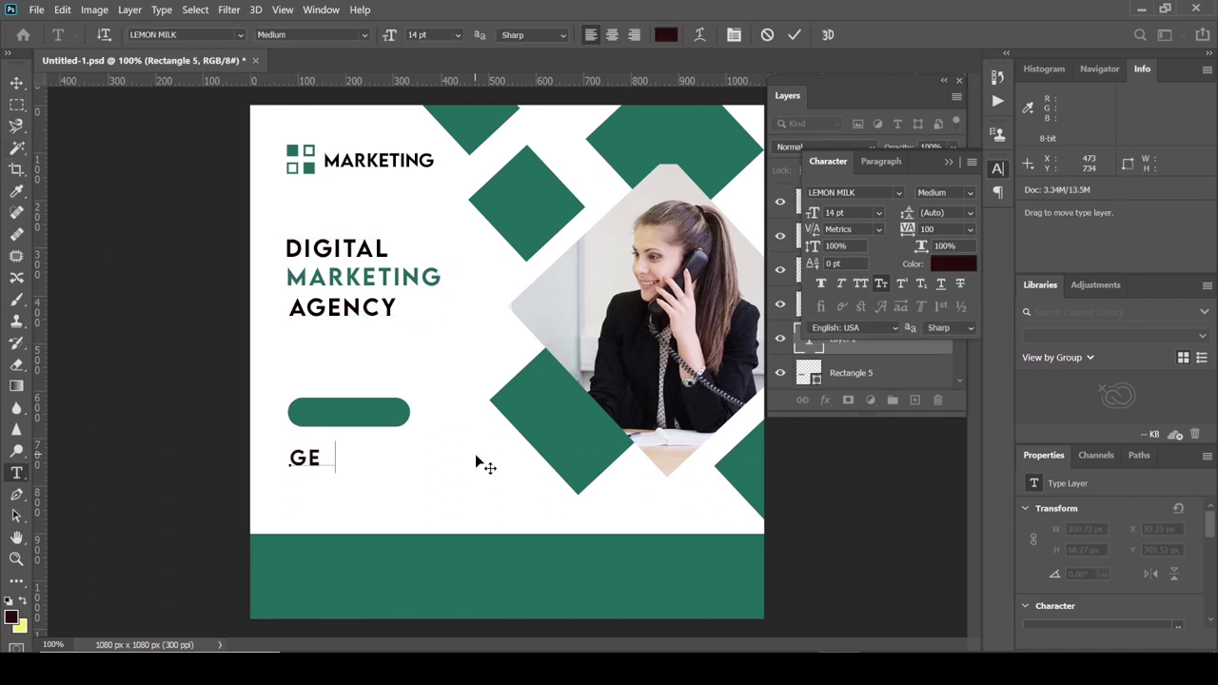
text(T ST)
text(ARTED)
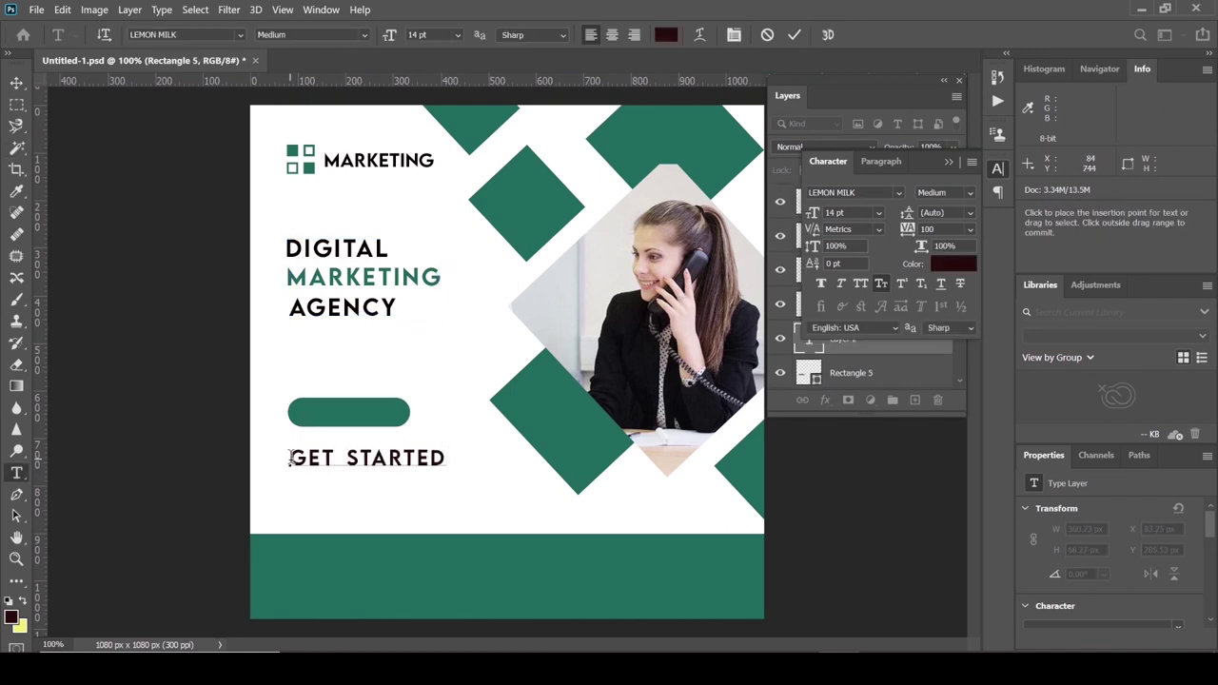
Step: Size the GET STARTED label to 9 pt and place it on the green button
drag(289, 457, 503, 460)
click(879, 212)
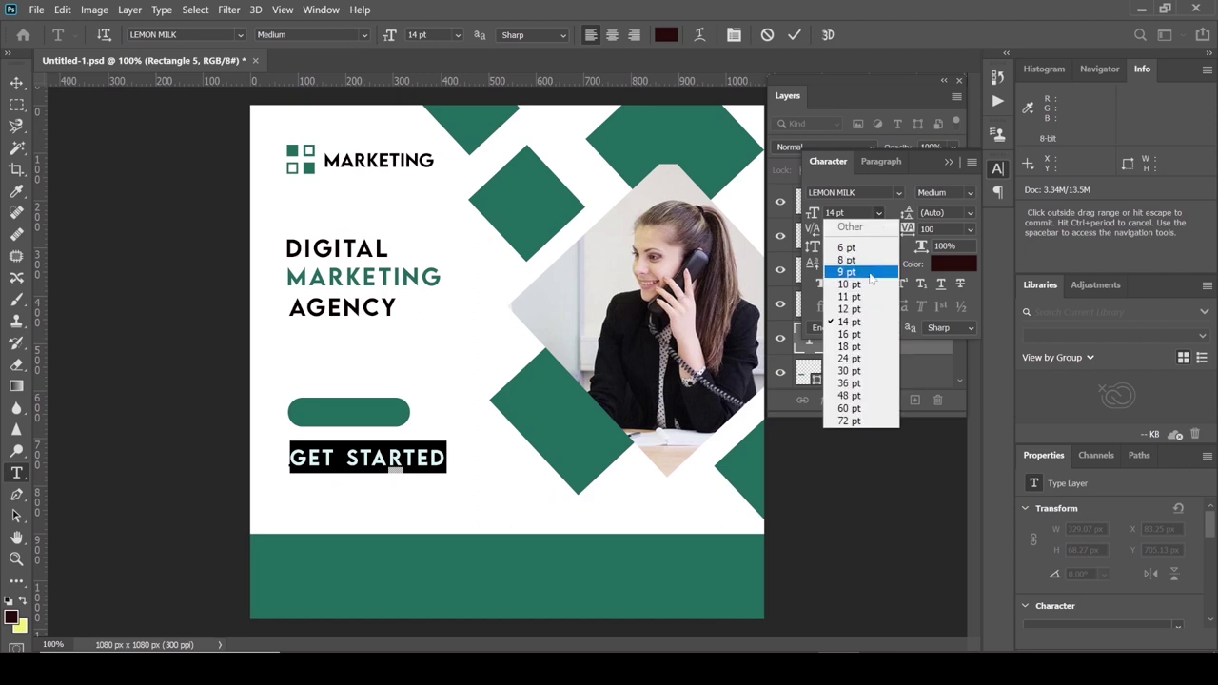
click(870, 264)
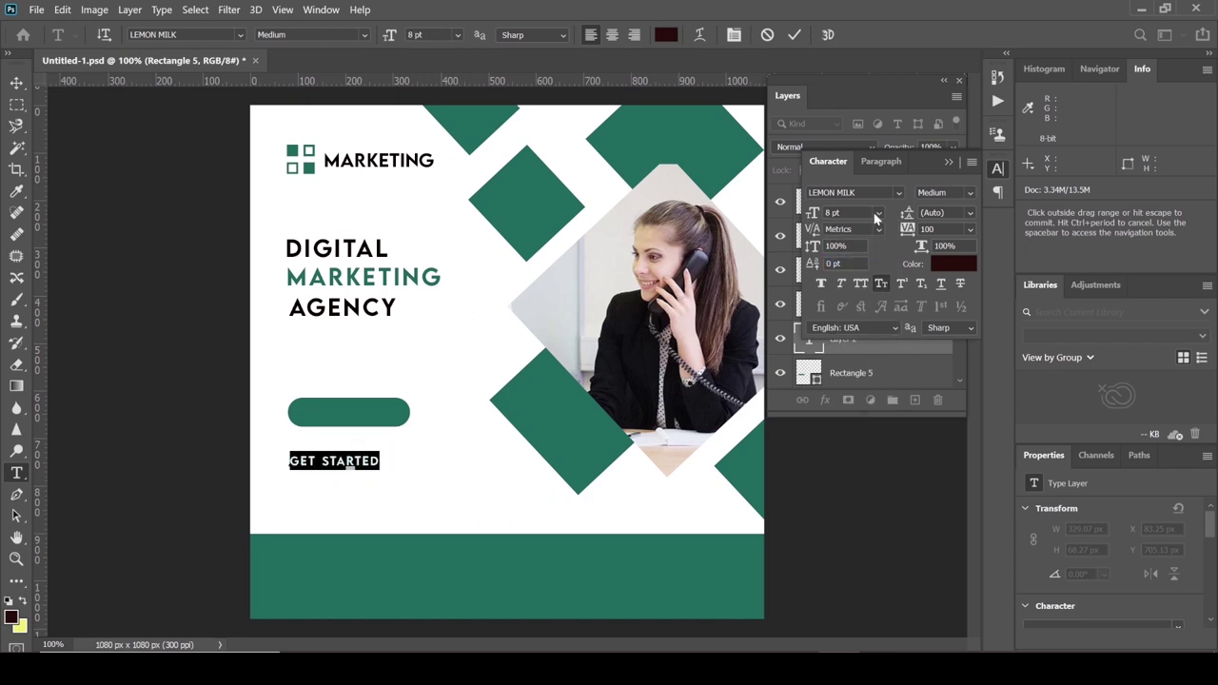
click(878, 213)
click(882, 275)
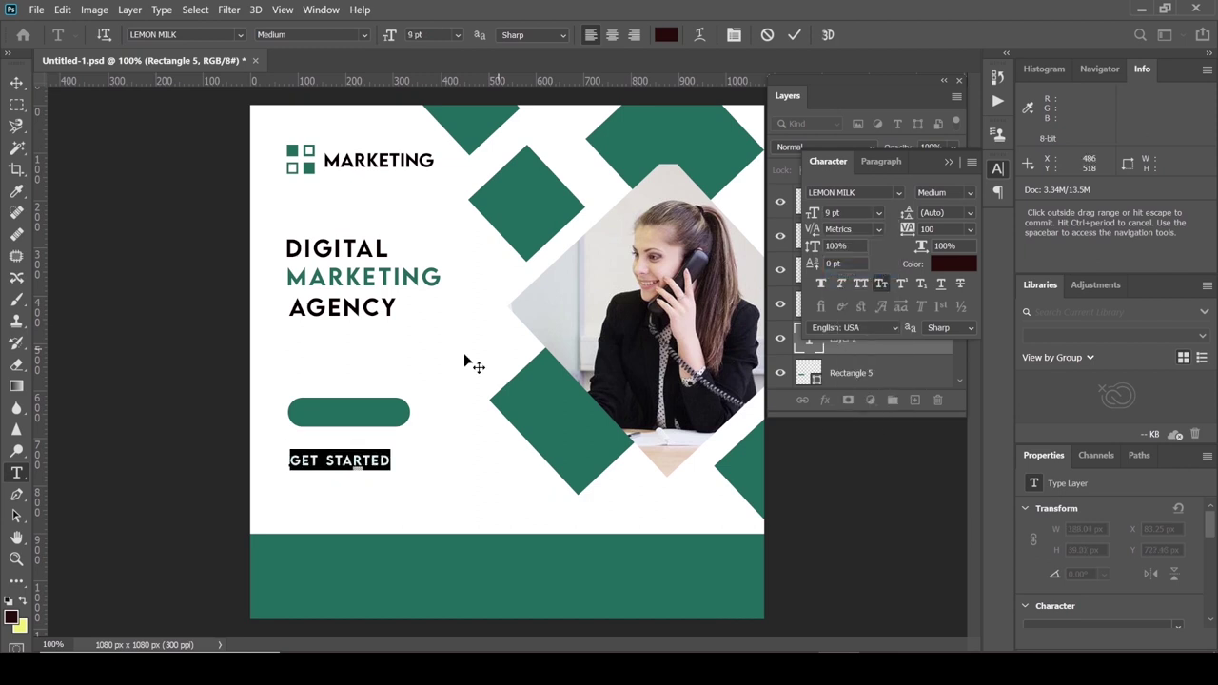
click(17, 86)
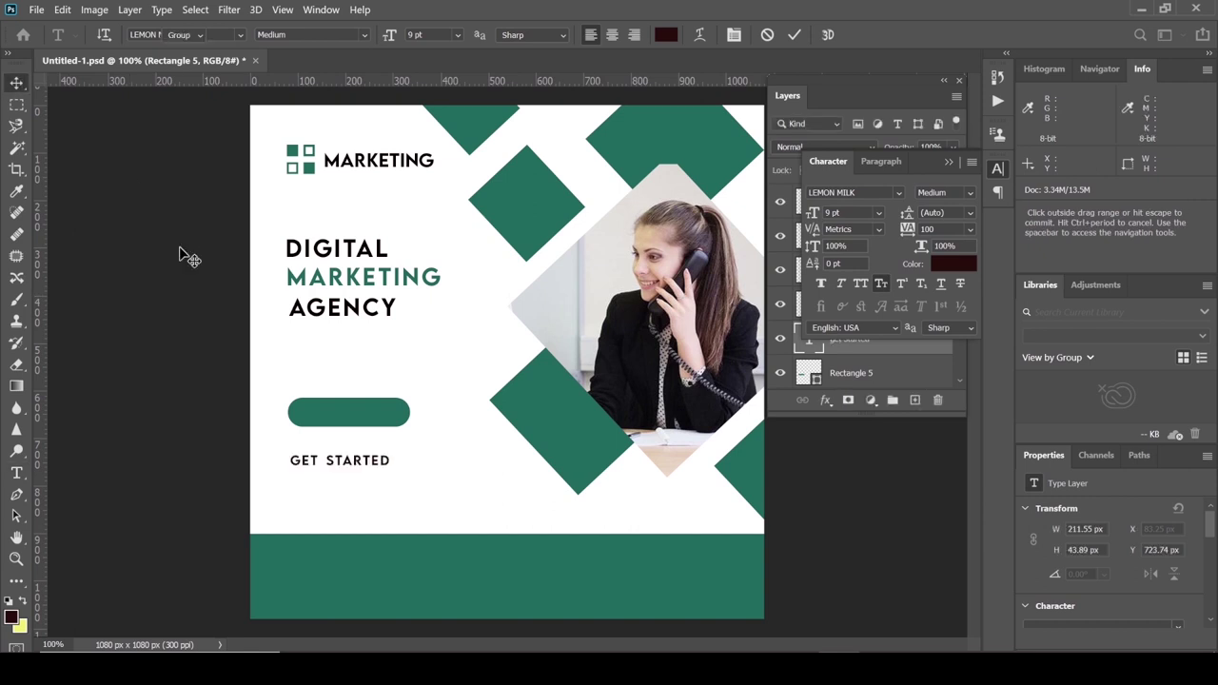
key(ctrl+t)
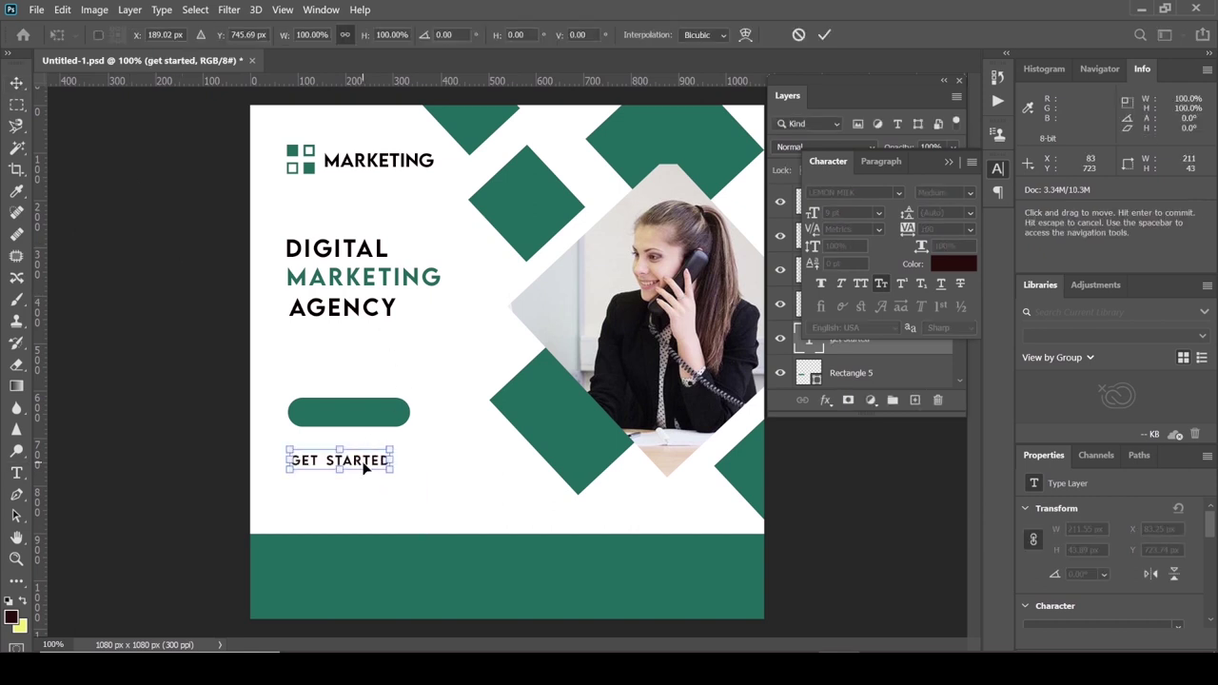
drag(368, 469, 373, 419)
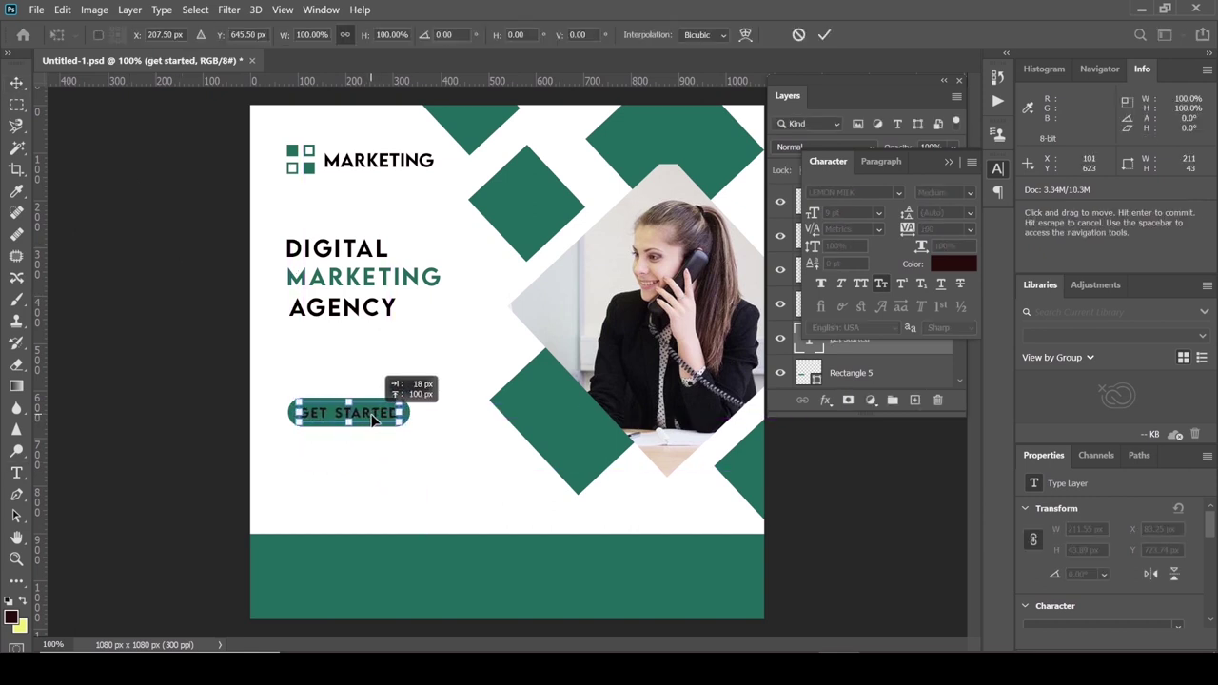
key(Return)
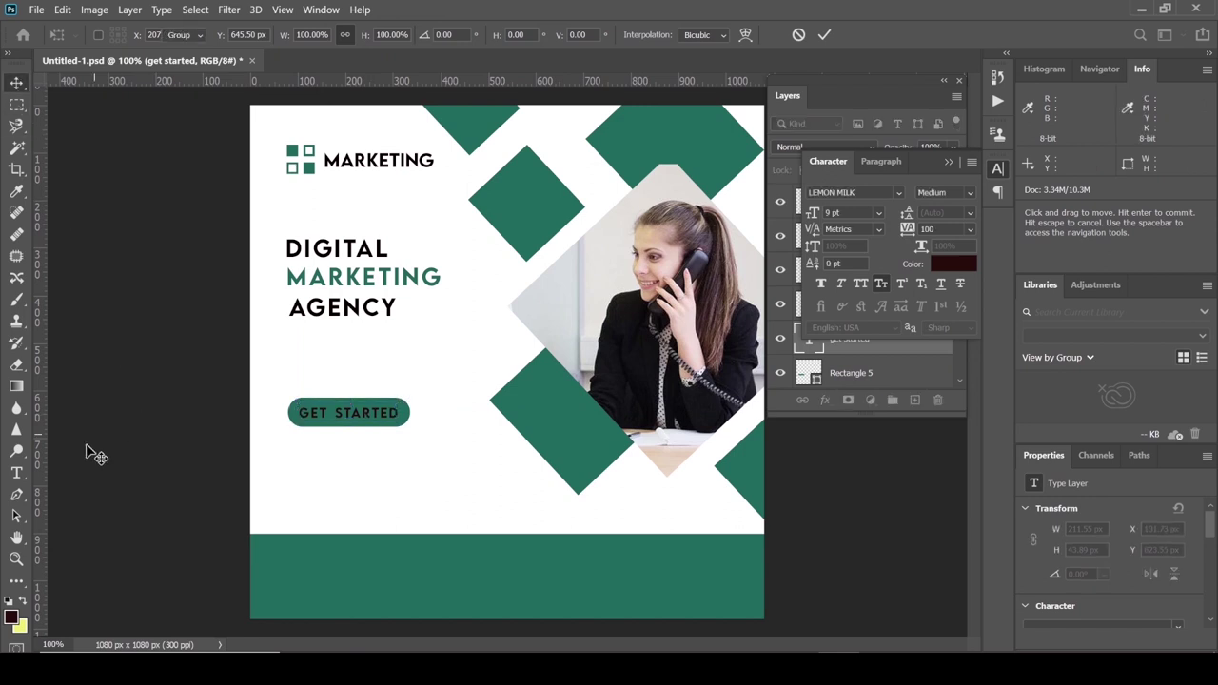
Step: Color the GET STARTED label near-white #fdfdfd
click(16, 473)
drag(298, 412, 456, 409)
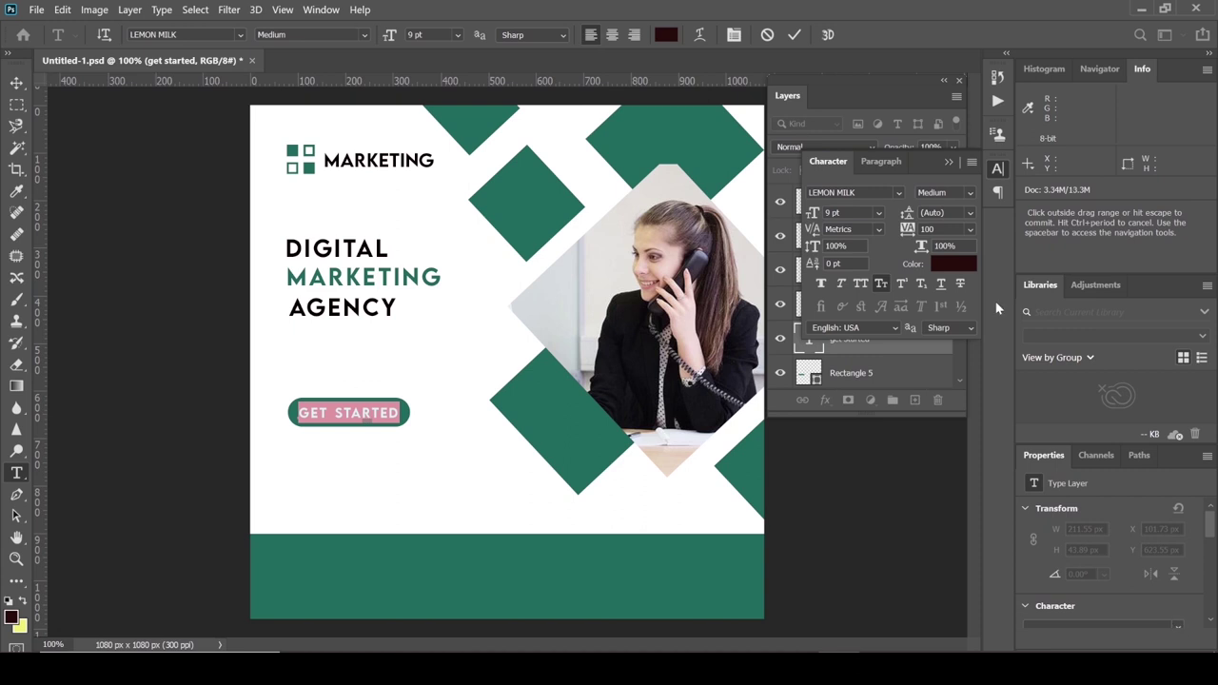
drag(1210, 535, 1209, 562)
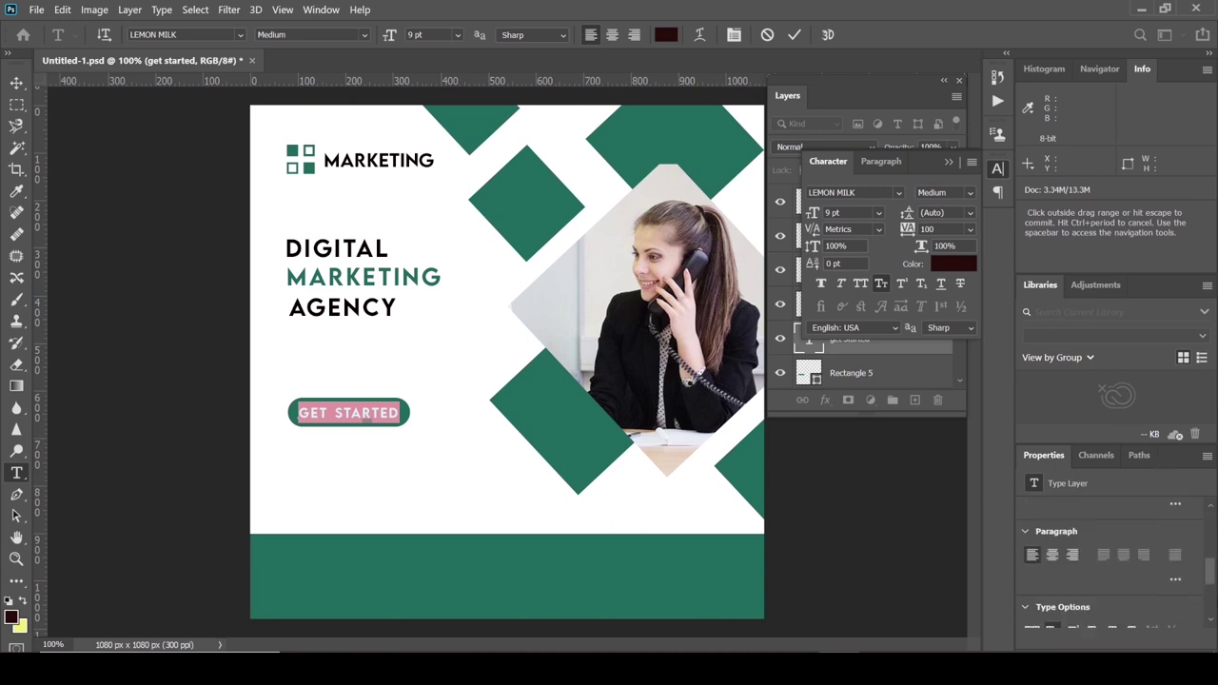
click(1170, 552)
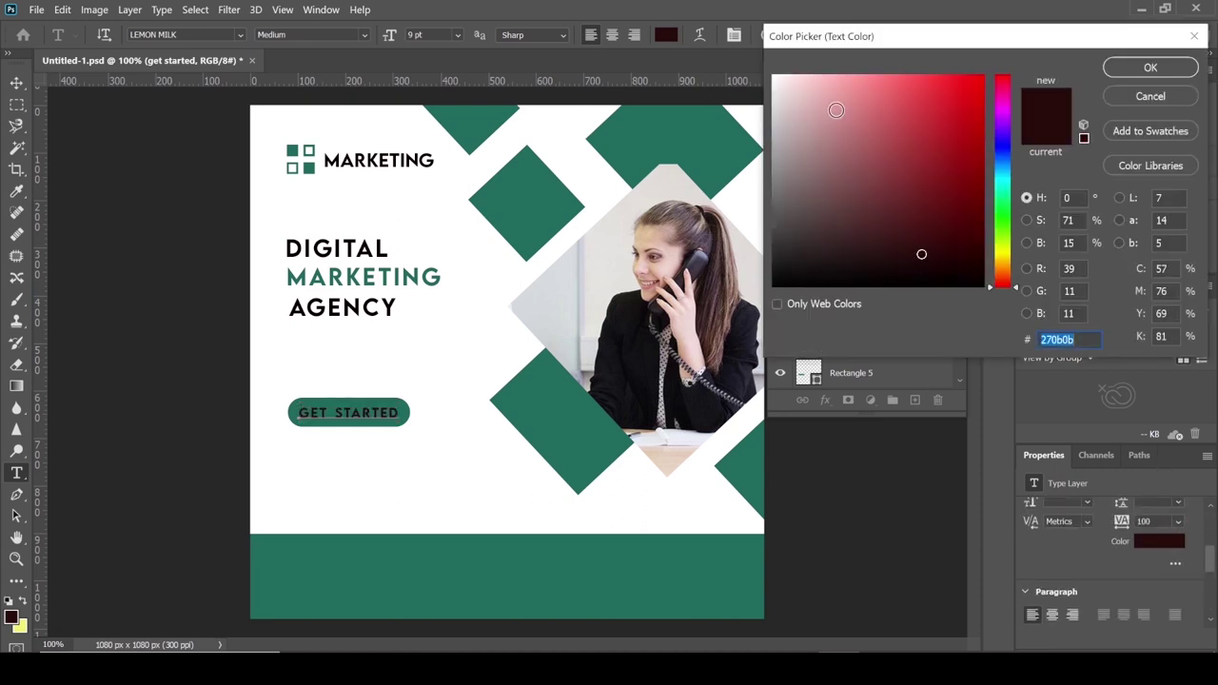
click(774, 76)
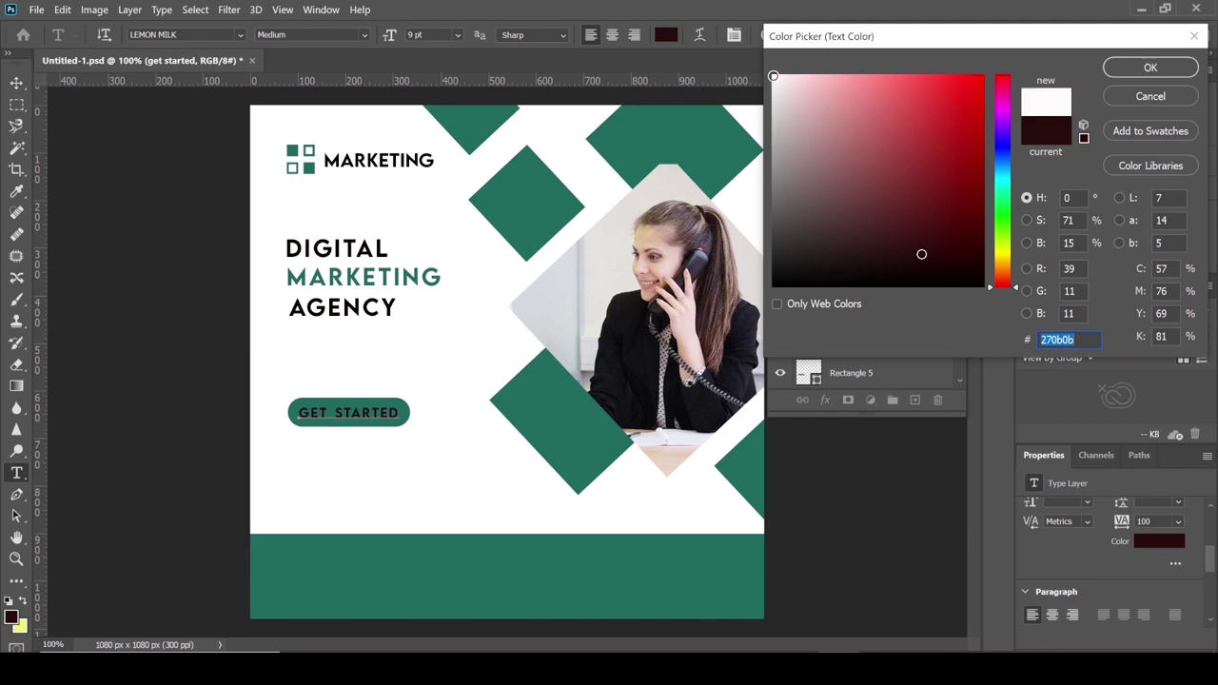
click(1159, 67)
click(19, 84)
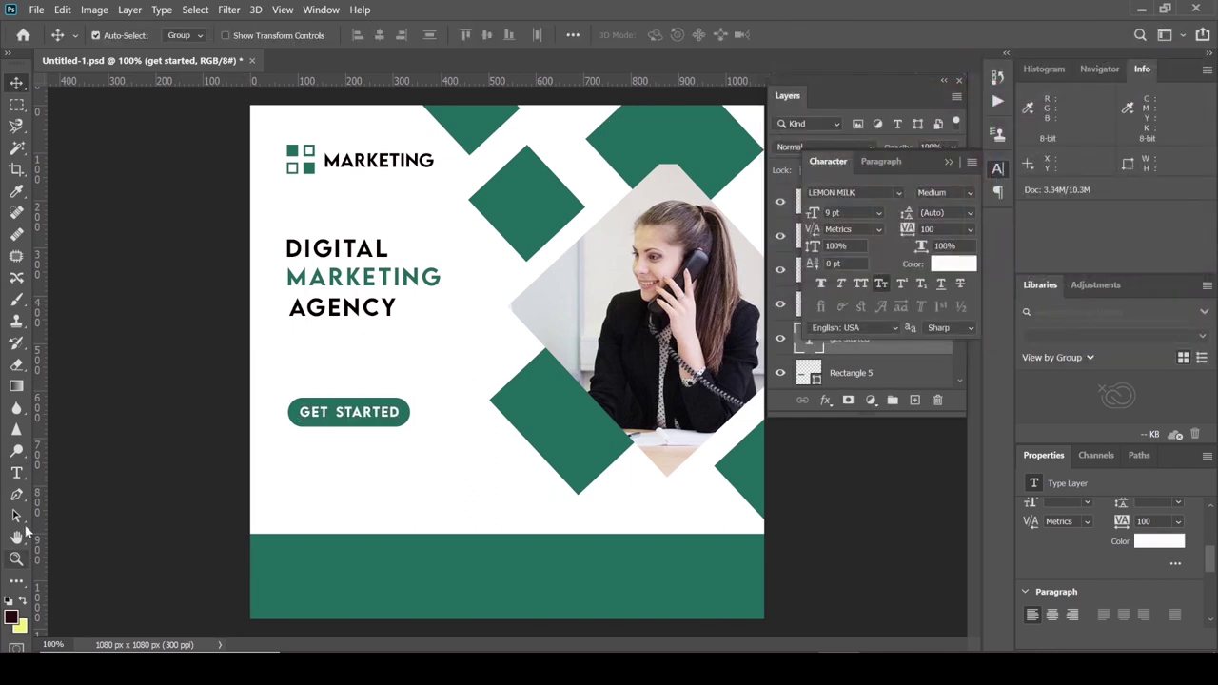
click(16, 582)
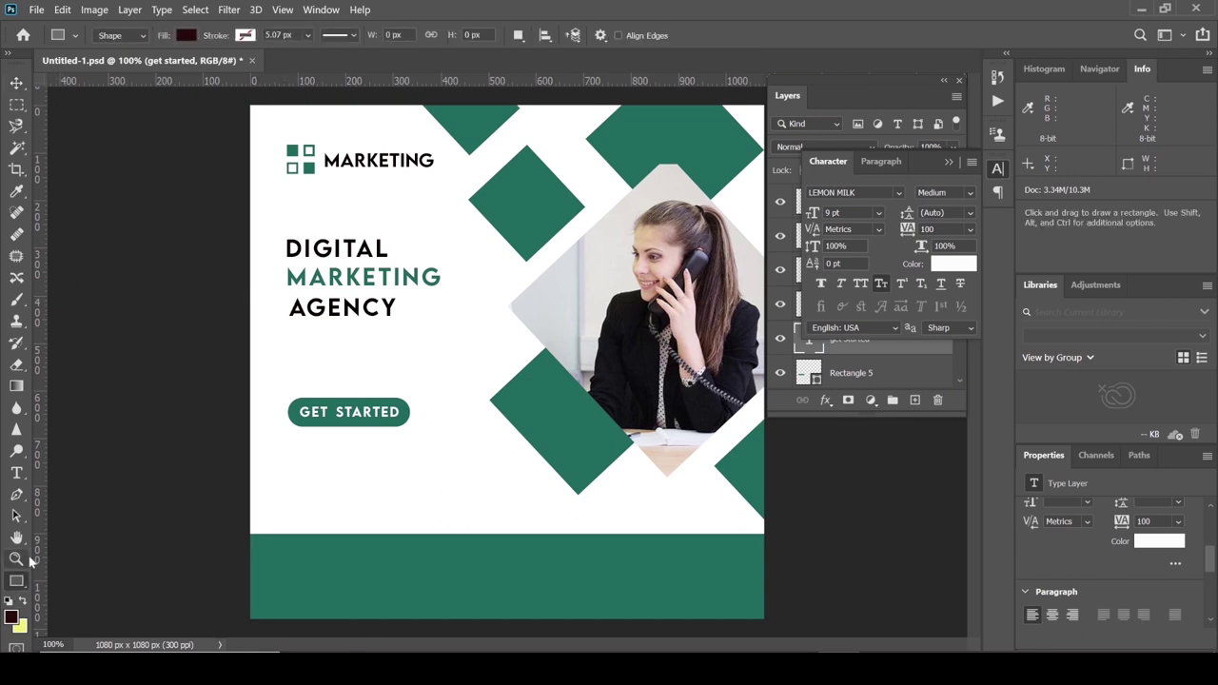
click(17, 473)
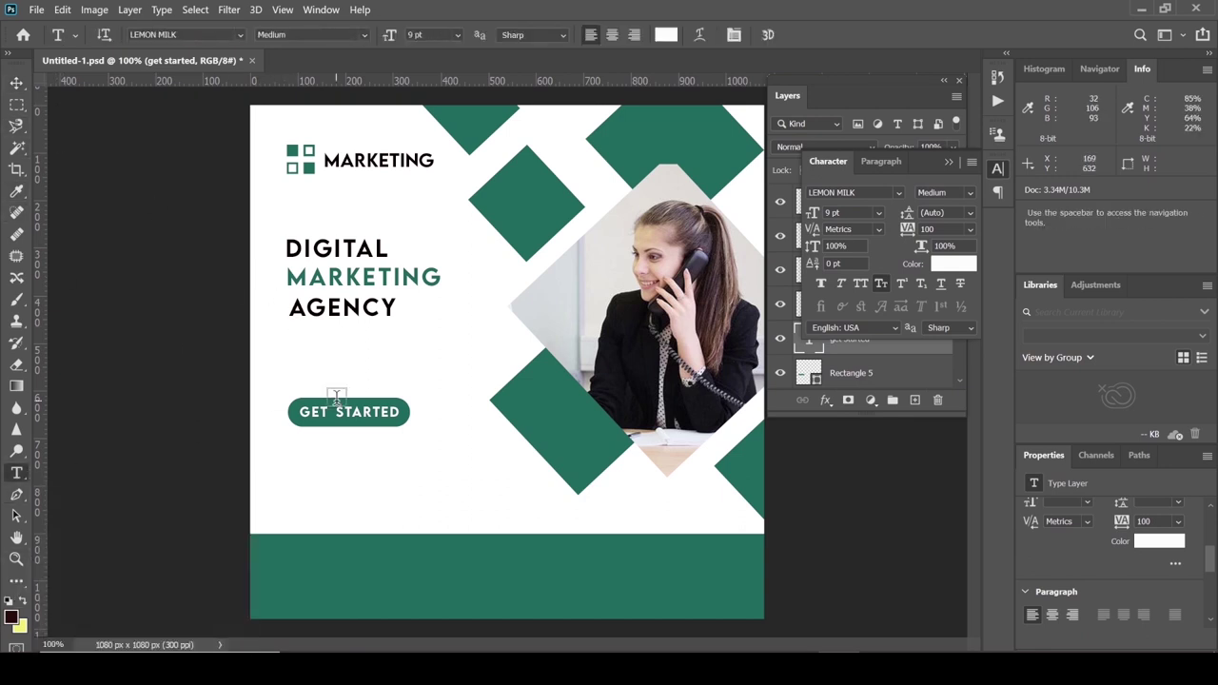
Step: Type the two-line body copy 'we are committed to provide the best services to grow your buisness.' under AGENCY
click(295, 329)
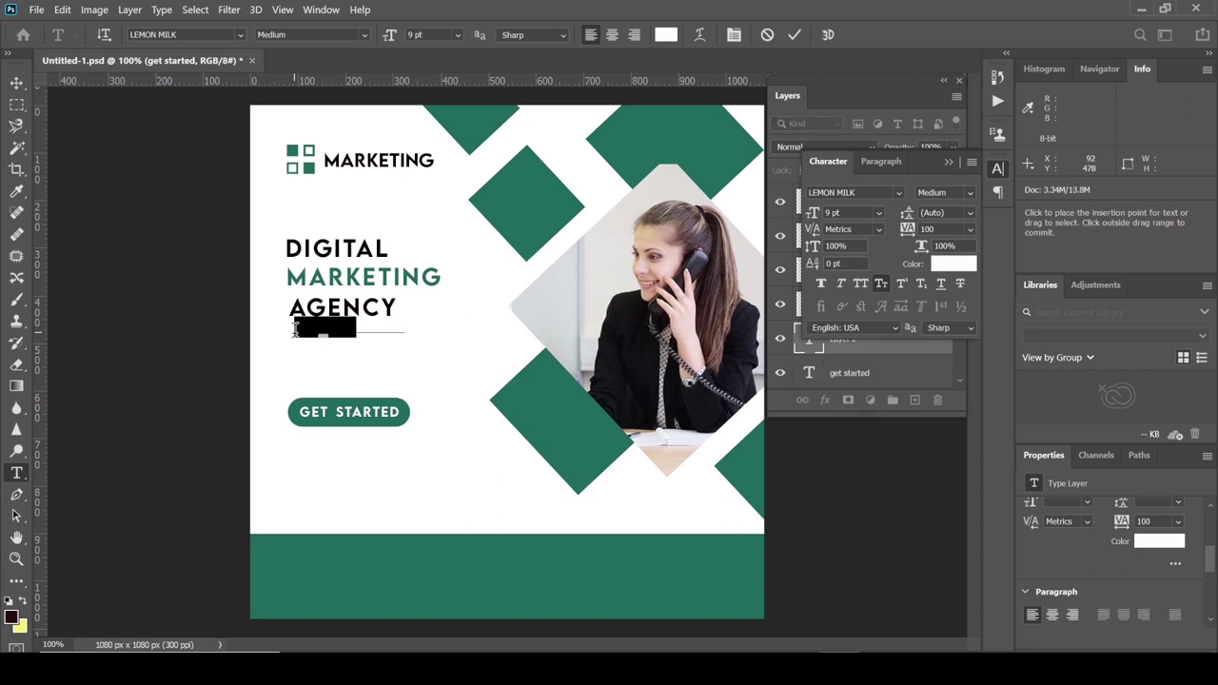
text(we are com)
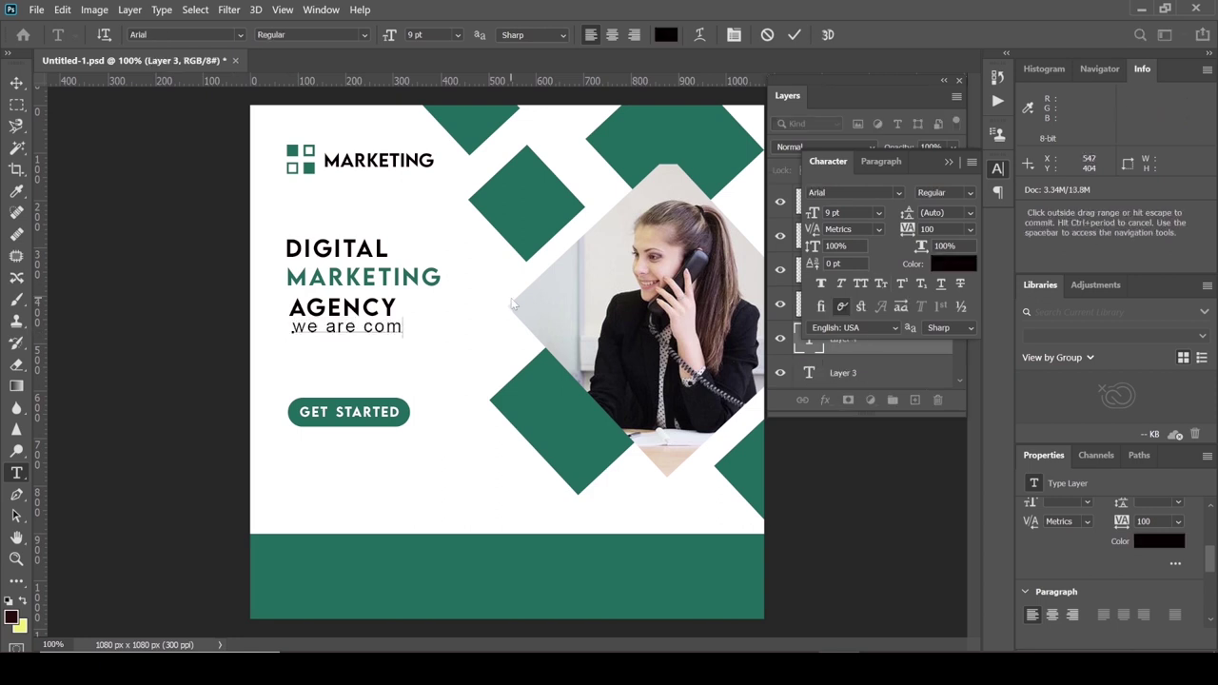
text(mitted to )
text(provide)
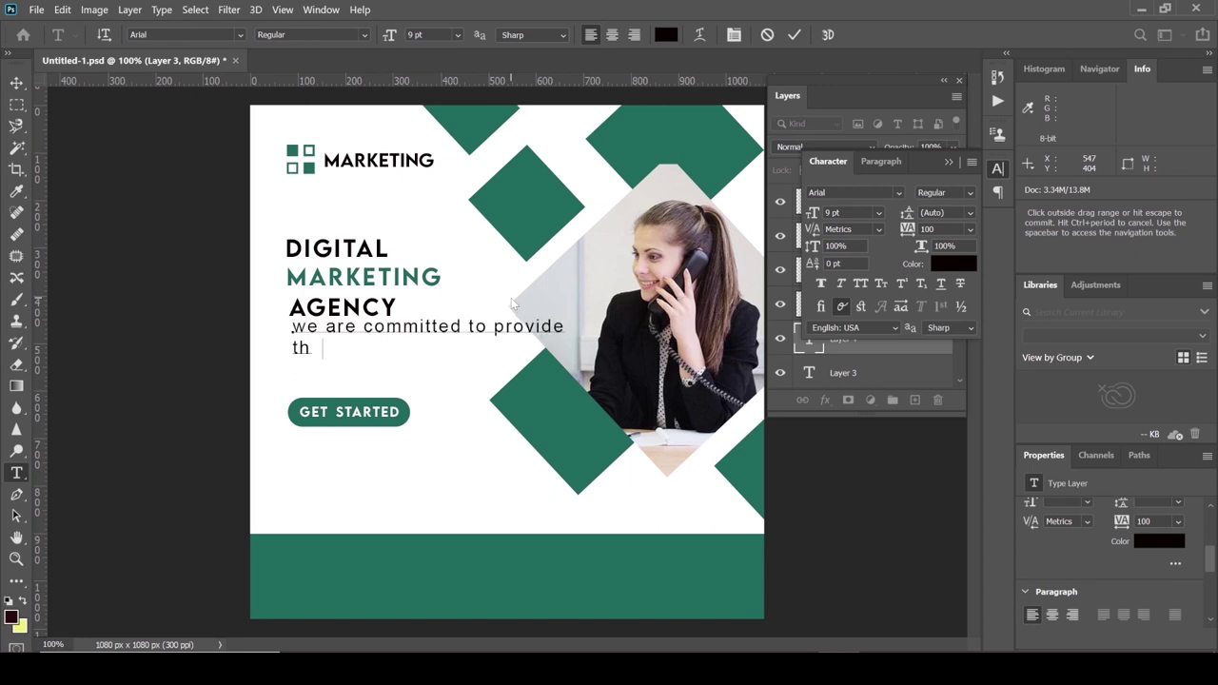
text( the besr)
key(BackSpace)
text(t servi)
text(ces t)
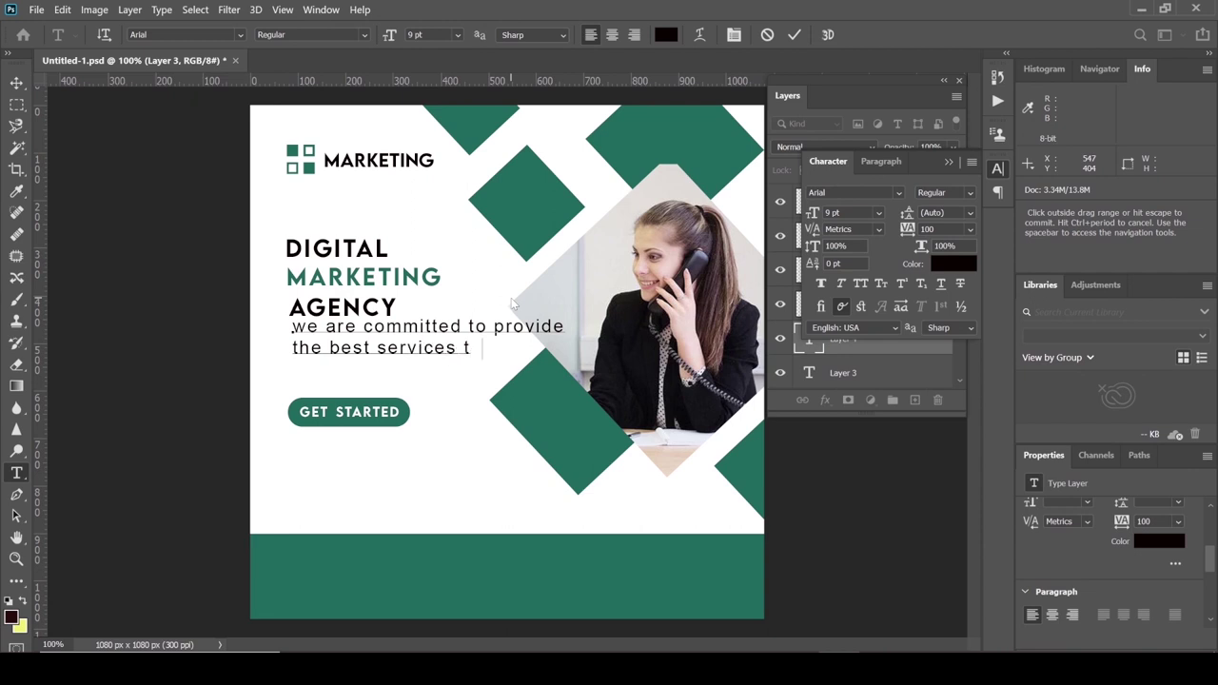
text(o grow)
key(Return)
text(your b)
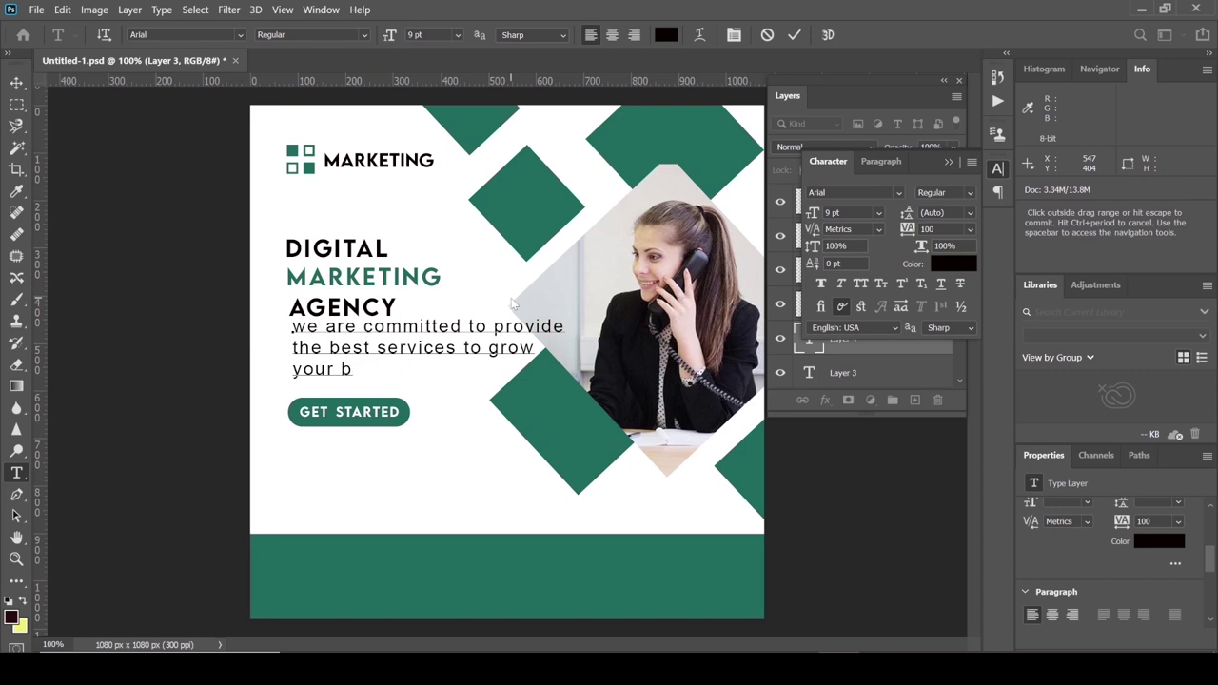
text(uisness)
text(.)
key(ctrl+a)
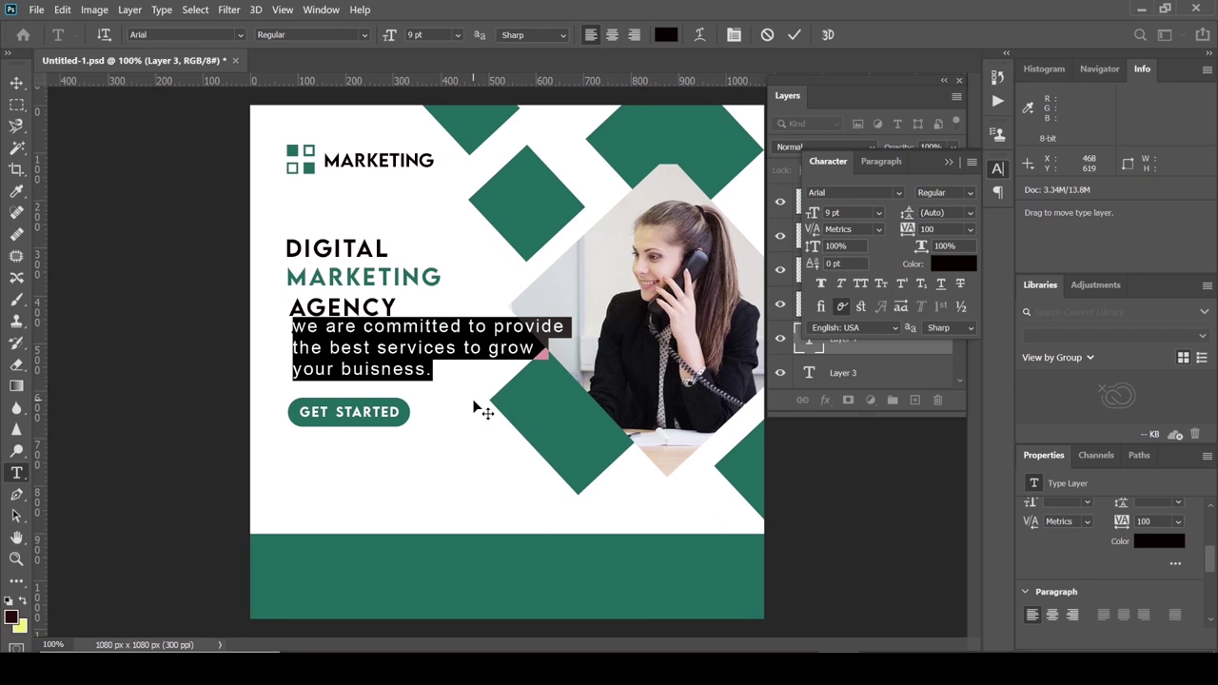
Step: Set the body text to 8 pt with 60 tracking
click(879, 213)
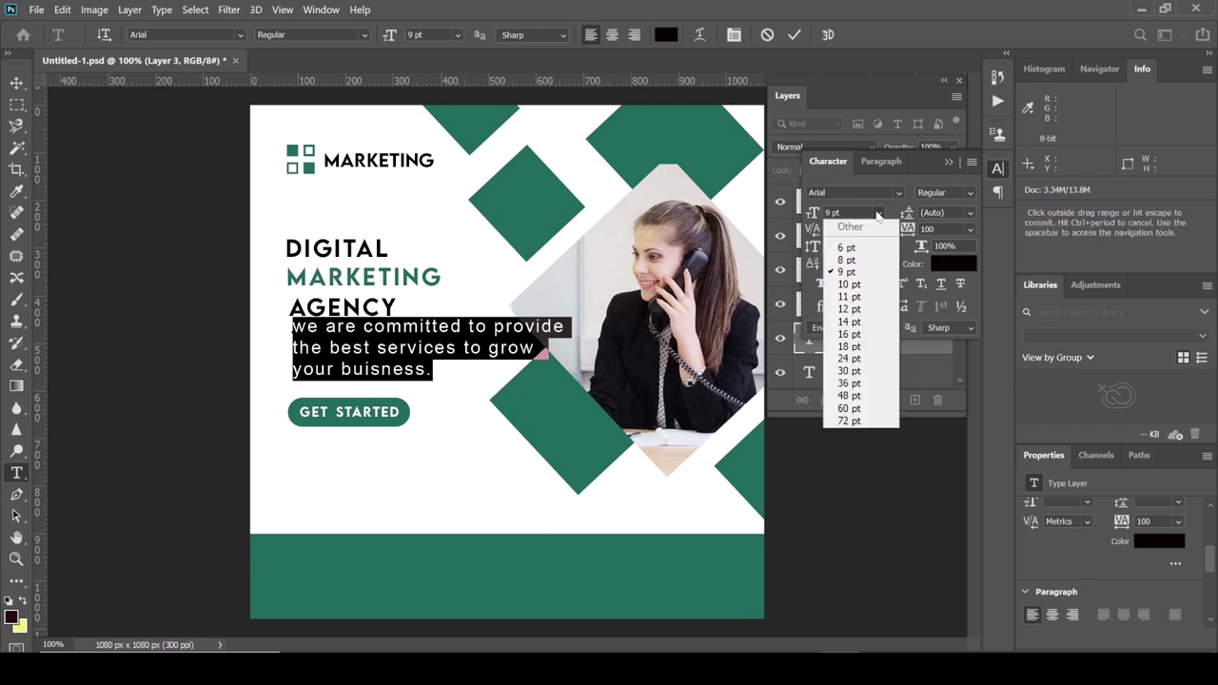
click(861, 263)
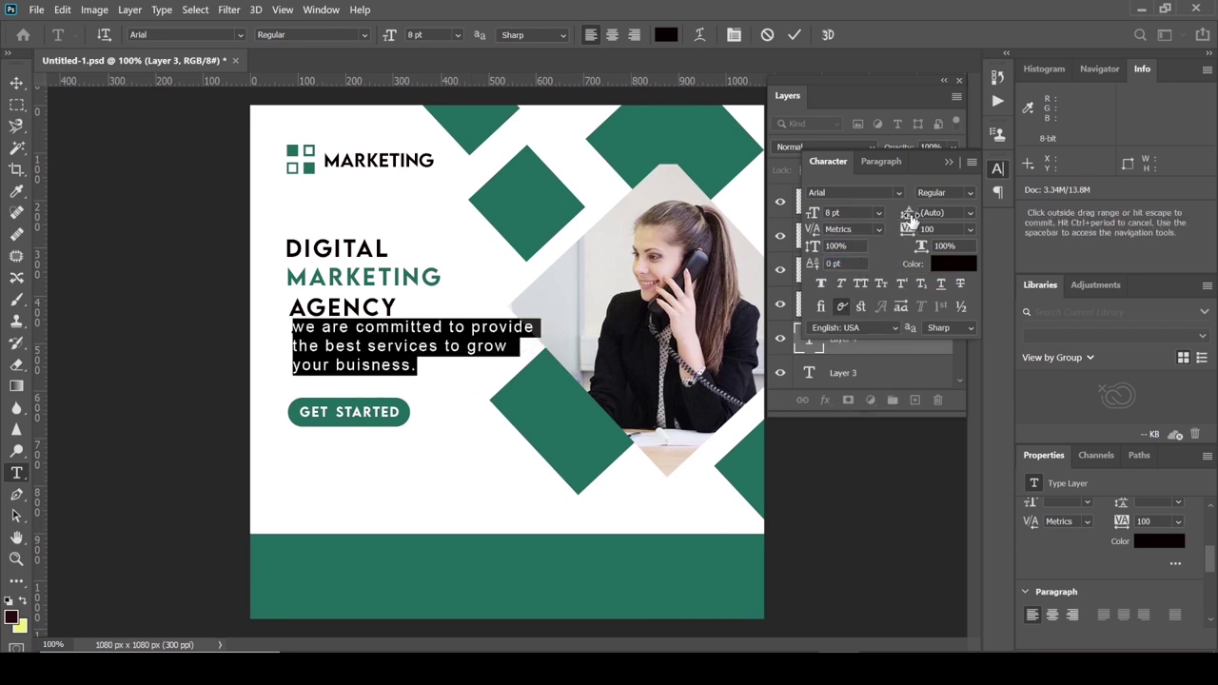
click(879, 214)
drag(909, 230, 897, 236)
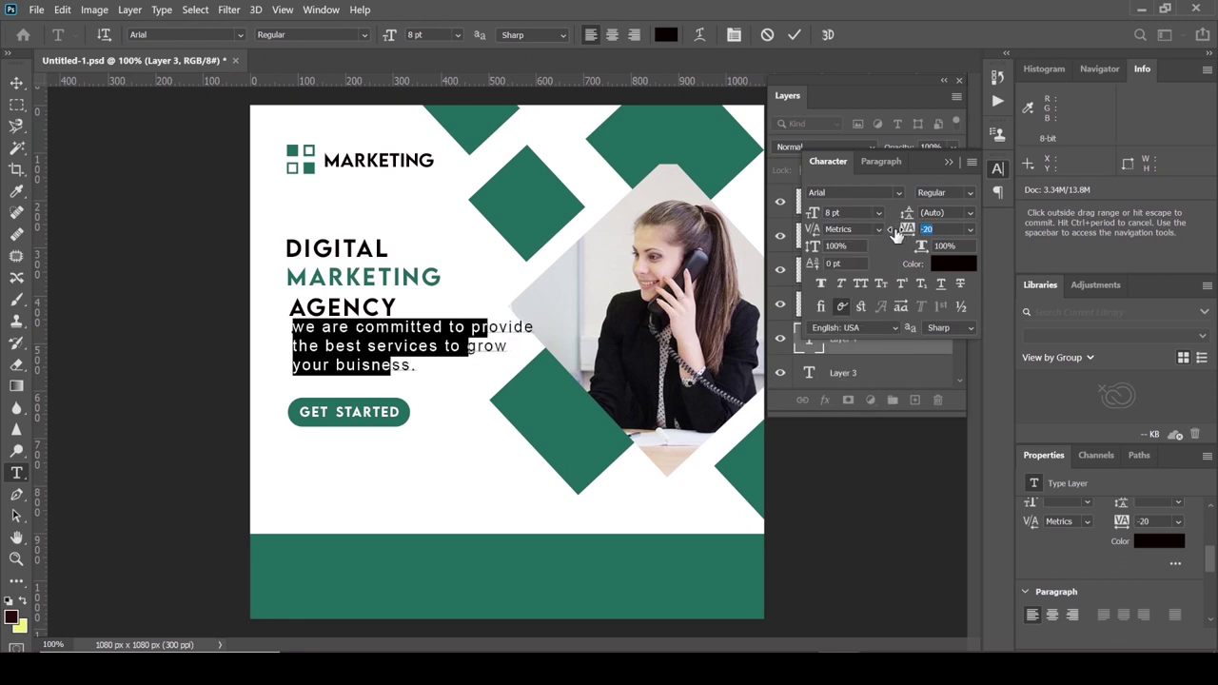
text(80)
key(Return)
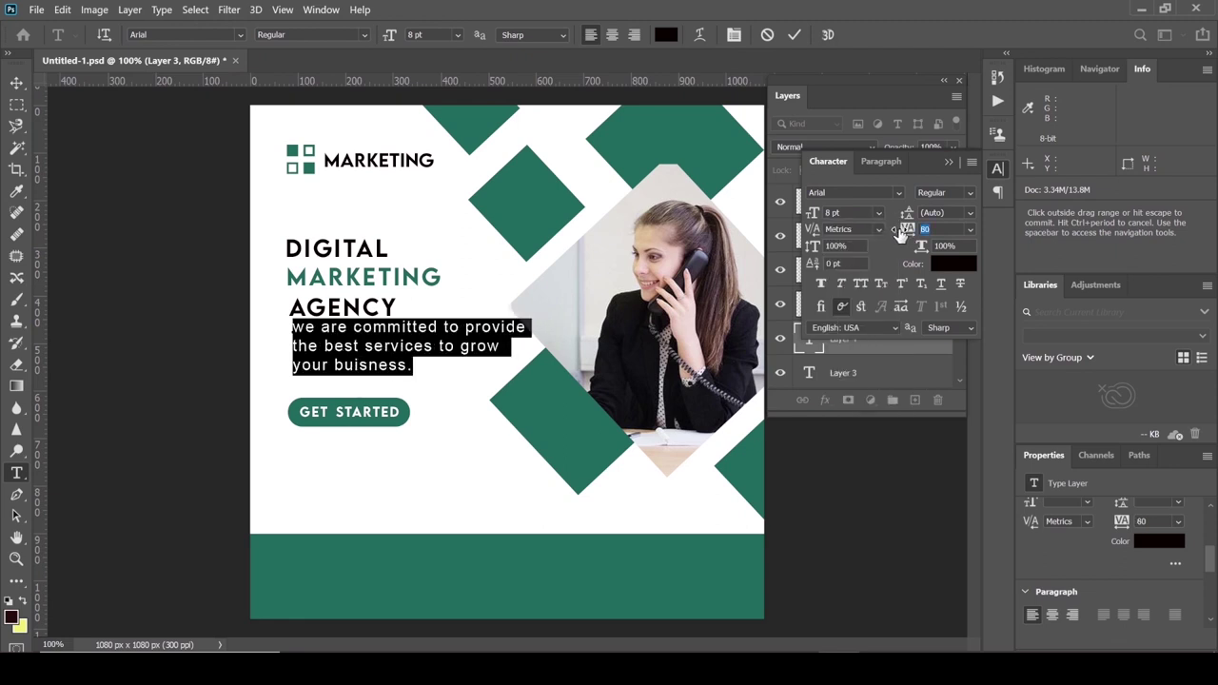
text(70)
key(Return)
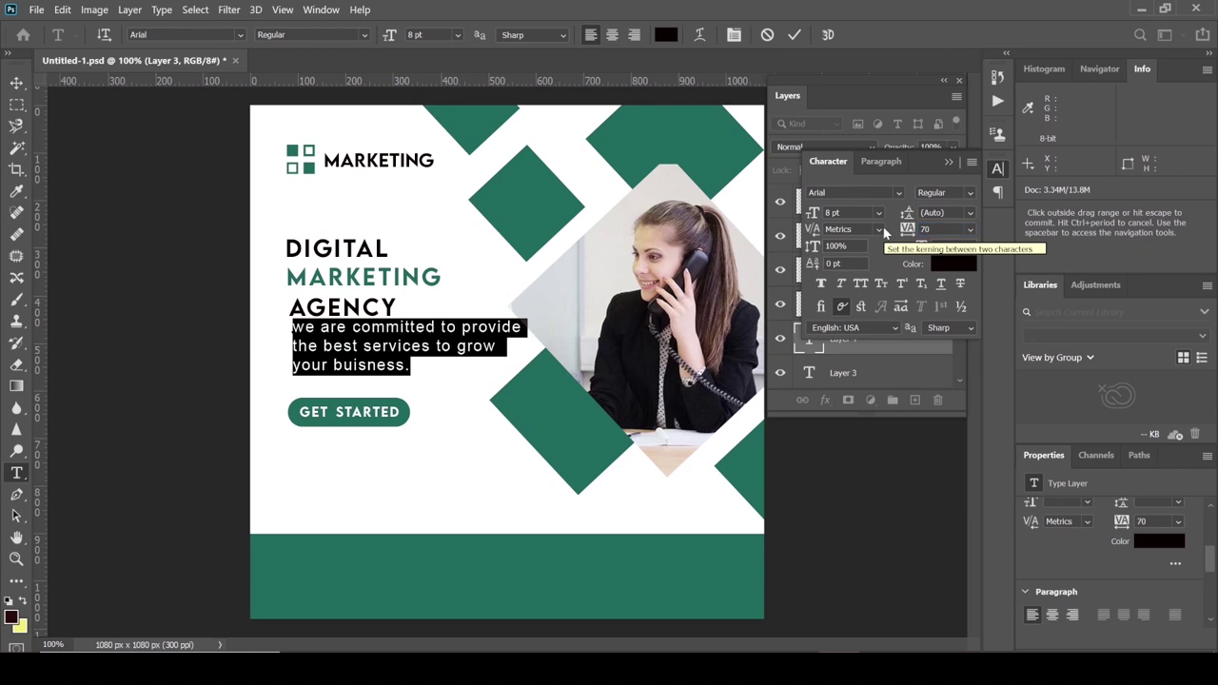
text(6)
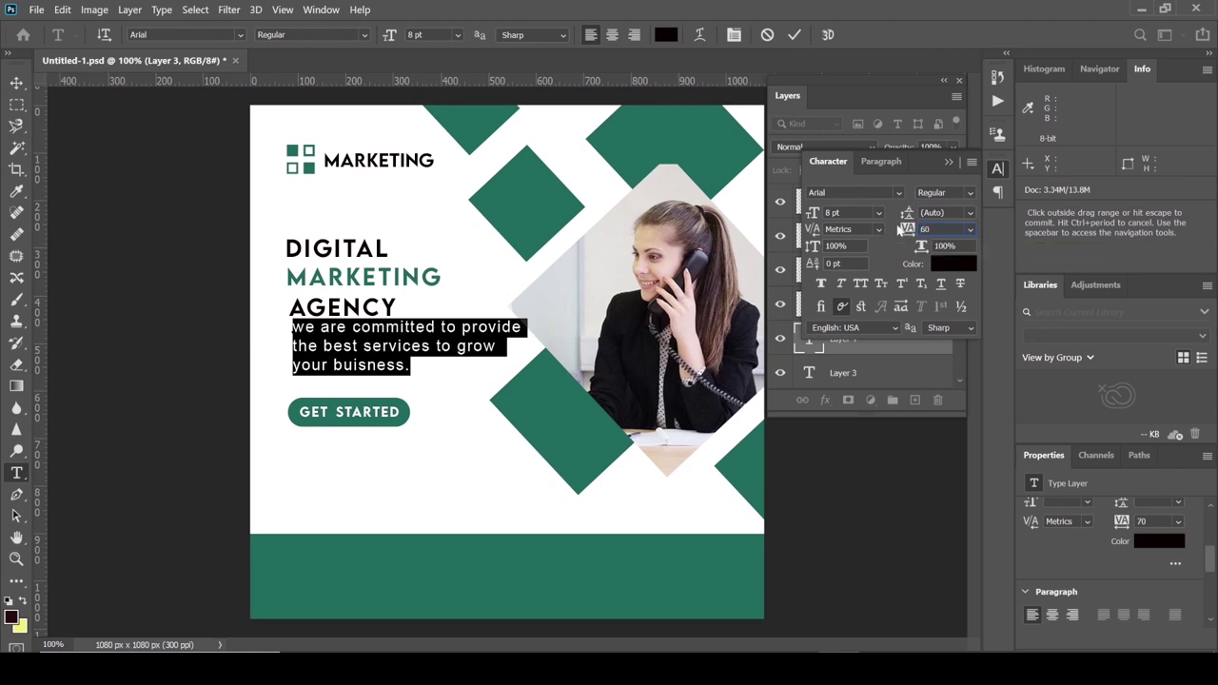
key(Return)
click(16, 83)
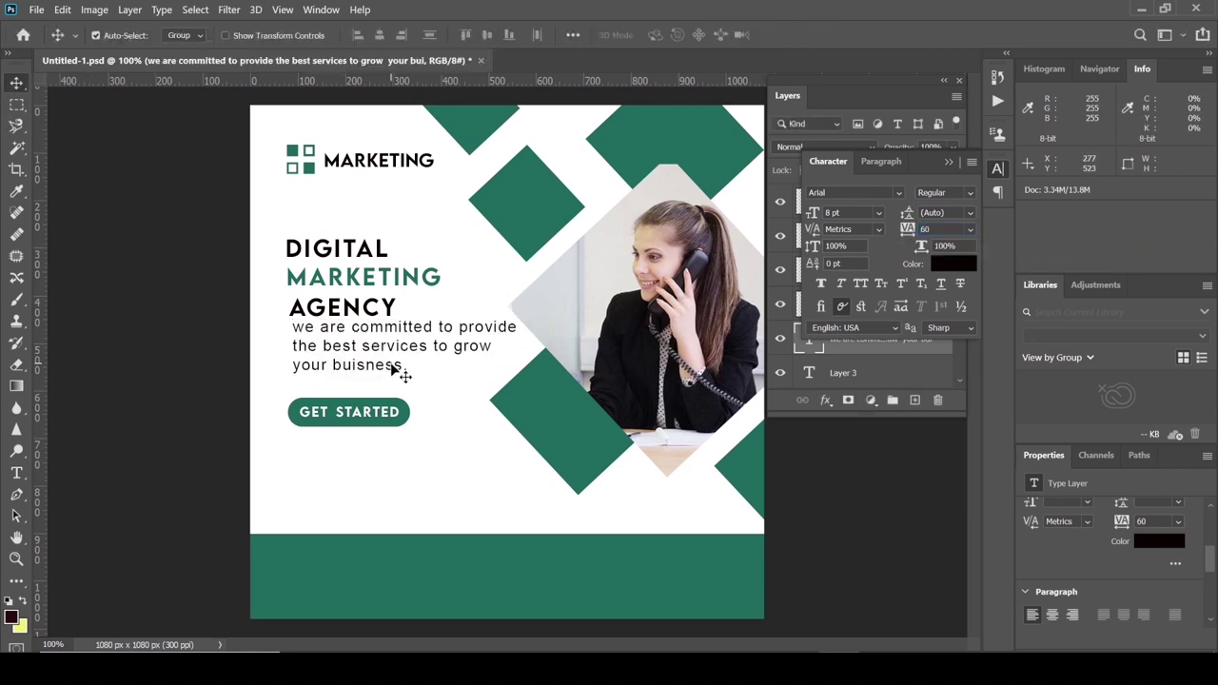
Step: Lower the body text block and the GET STARTED button slightly
key(ctrl+t)
drag(370, 345, 362, 359)
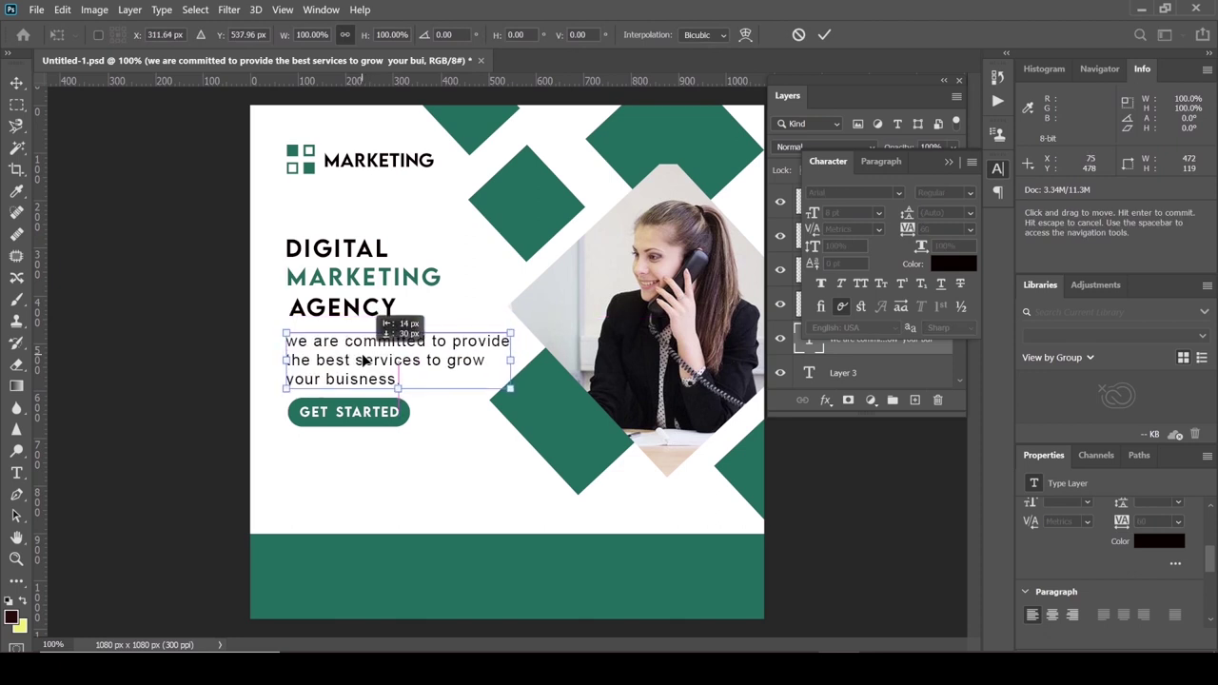
key(Return)
right_click(16, 83)
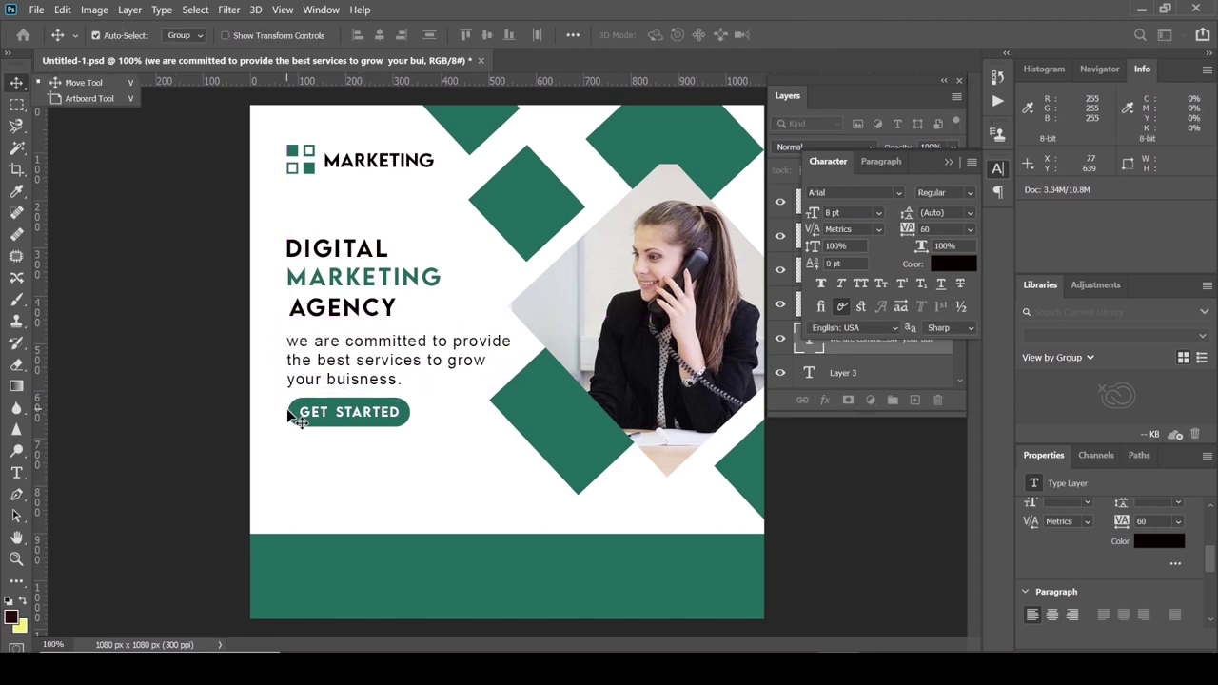
drag(295, 419, 350, 442)
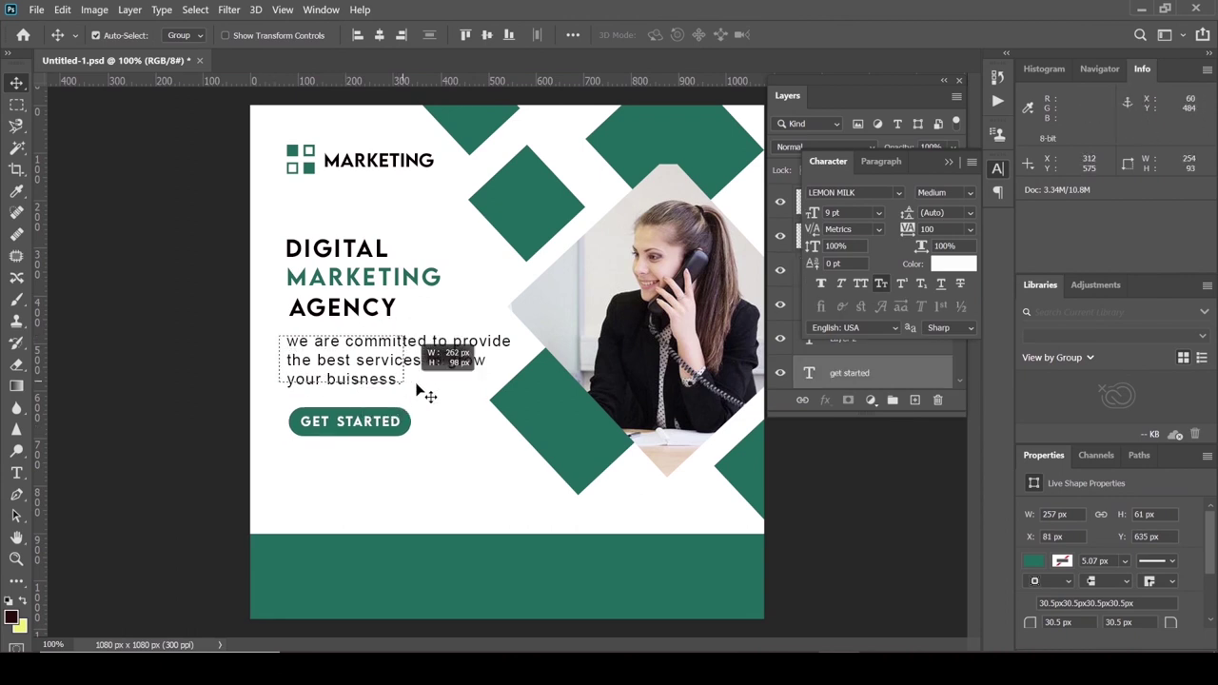
drag(351, 349, 489, 379)
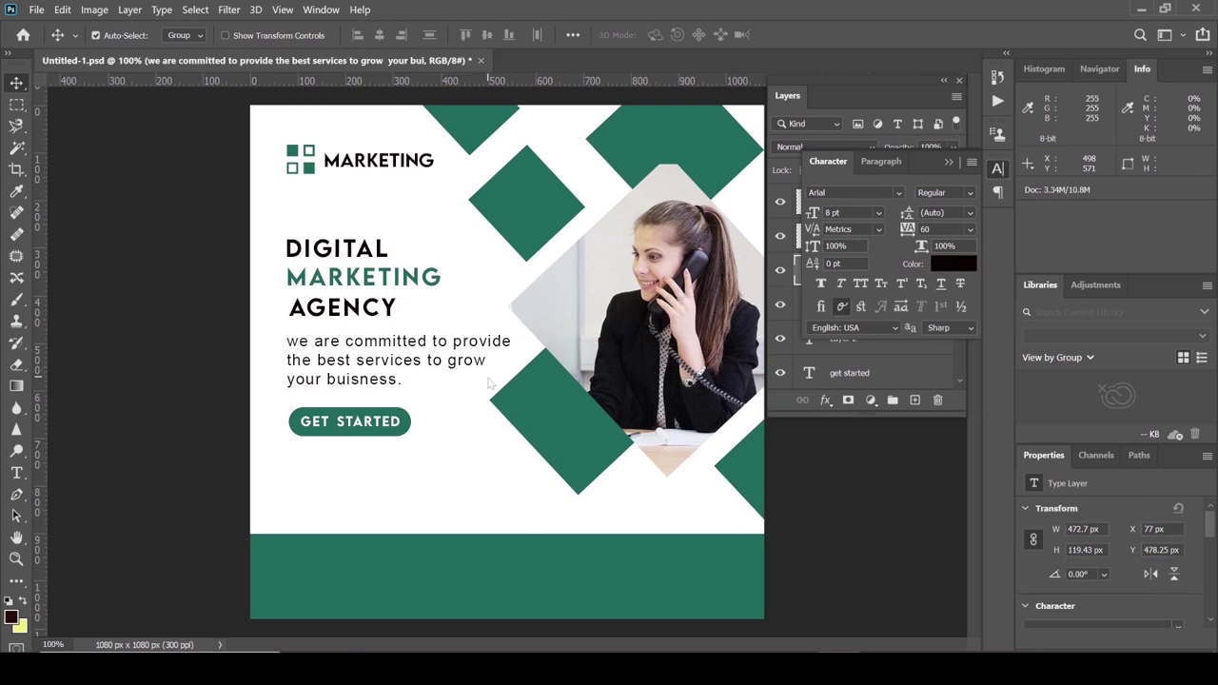
Step: Type the two-line tagline 'Increase your Brand Awareness Through Online Marketing' below the button
key(t)
click(297, 453)
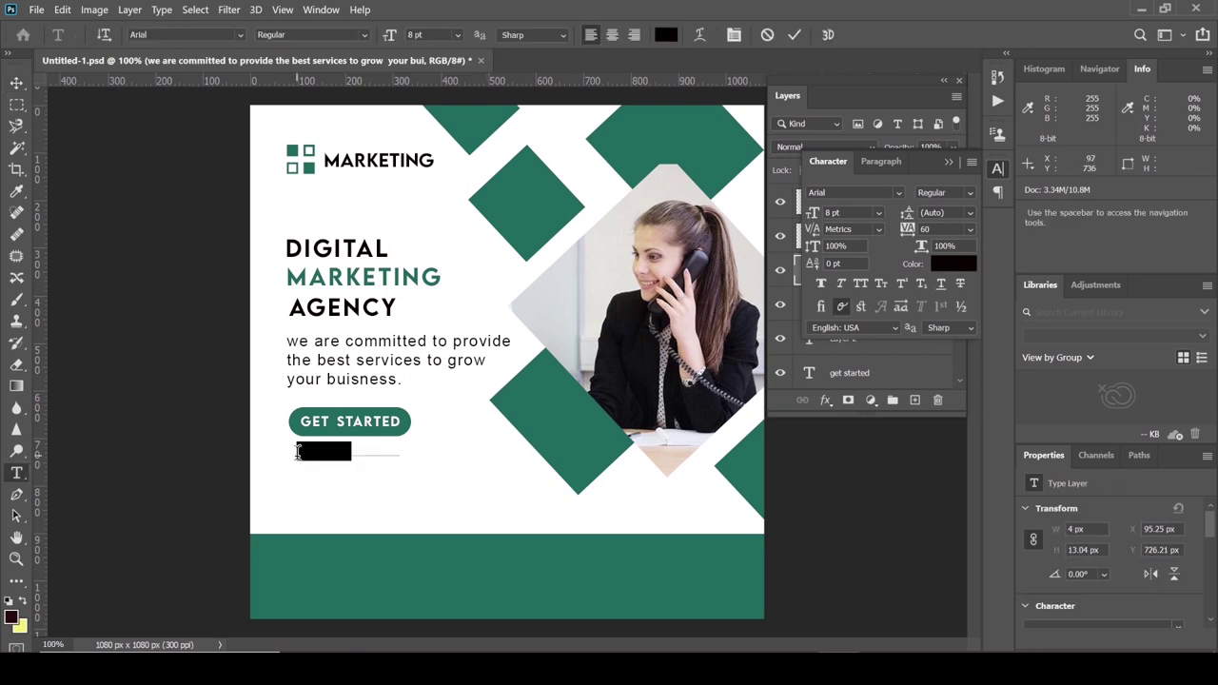
key(BackSpace)
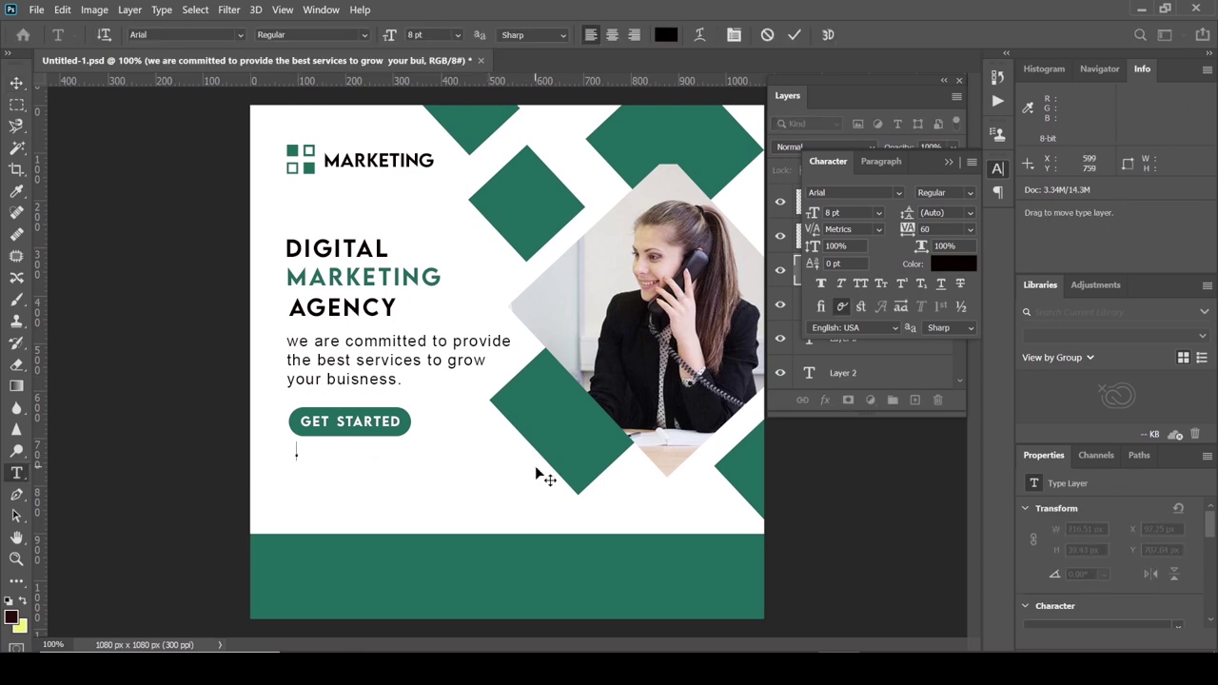
text(I)
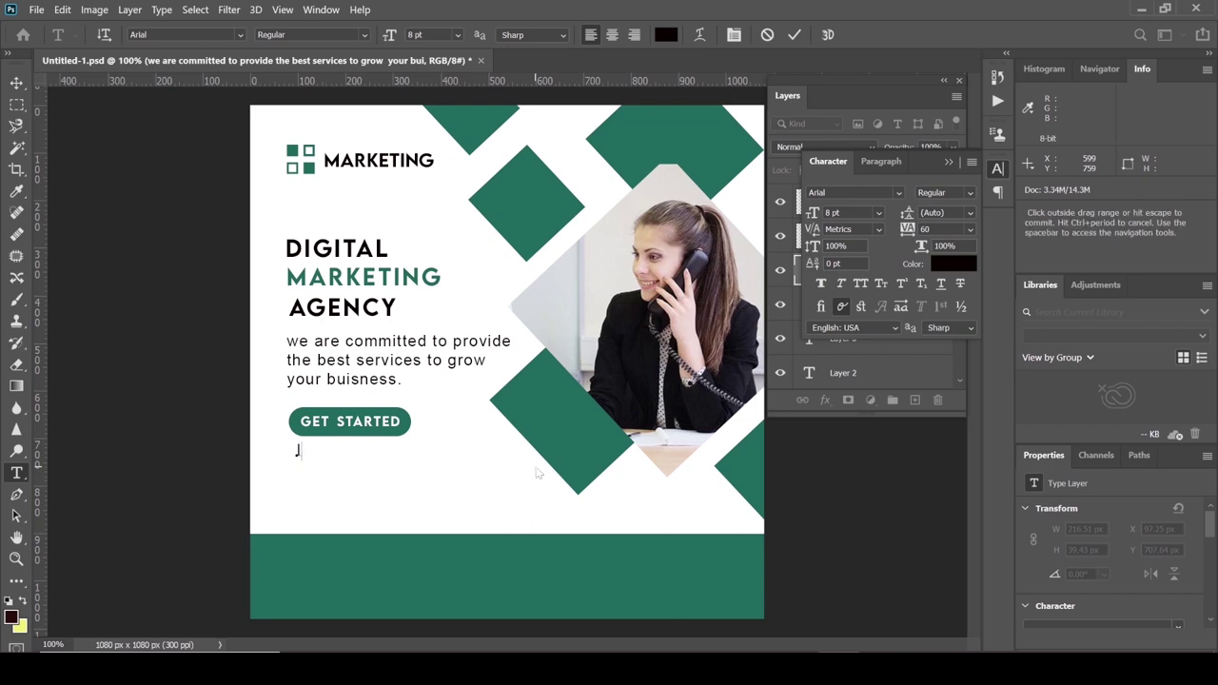
text(ncreas)
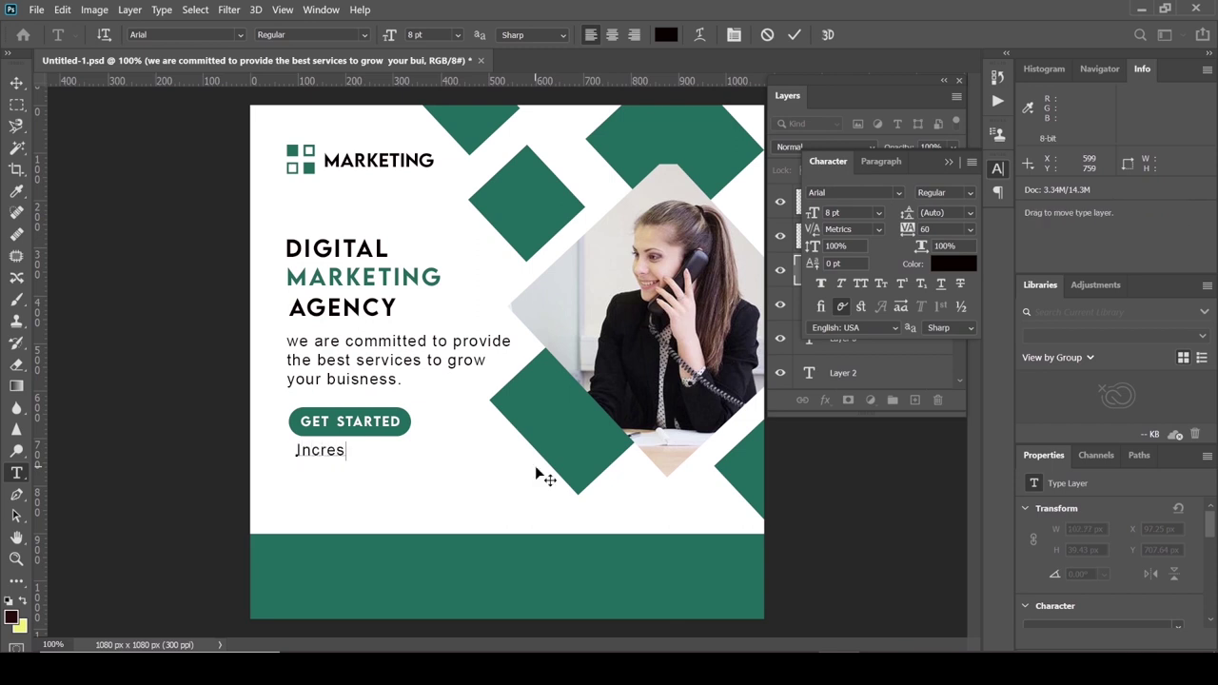
key(BackSpace)
text(ase)
text( your)
text( br)
key(BackSpace)
key(BackSpace)
text(Bra)
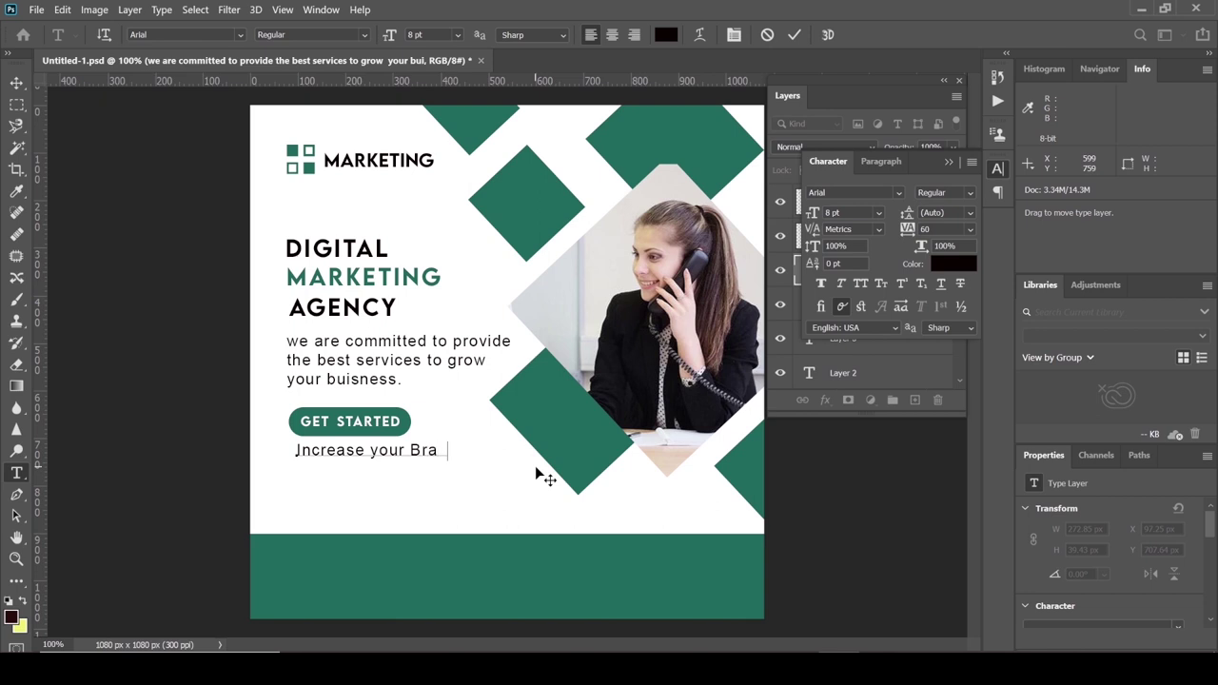
text(nd)
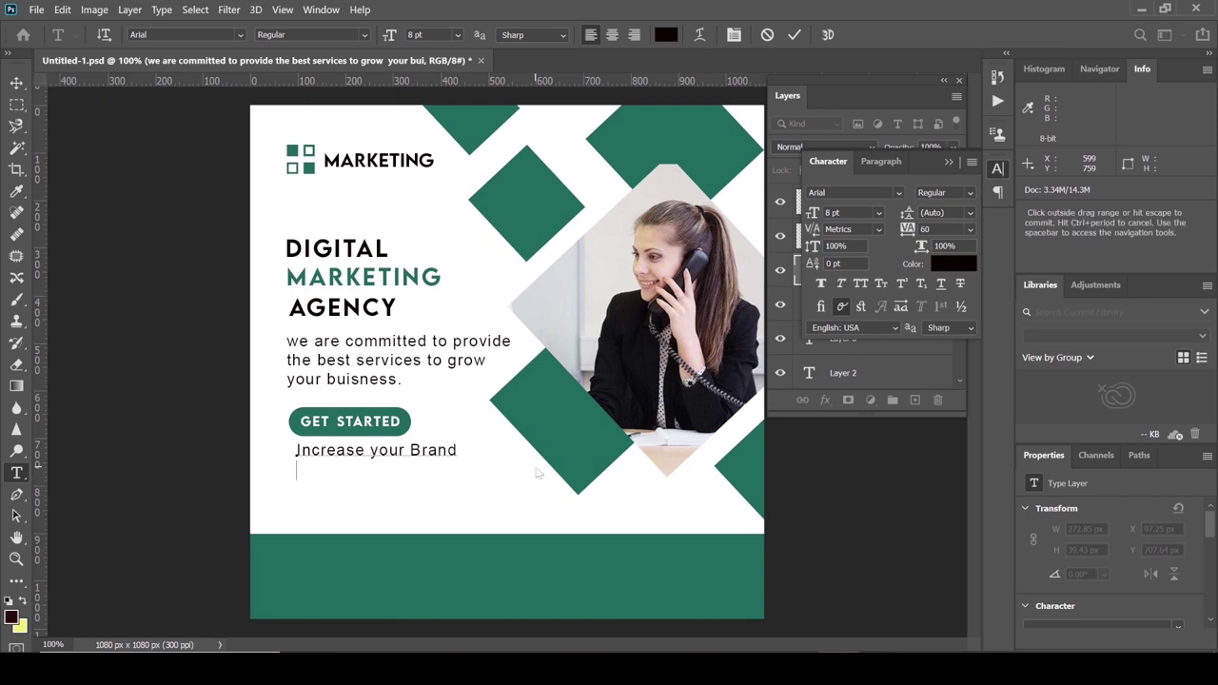
key(Return)
text(Aware)
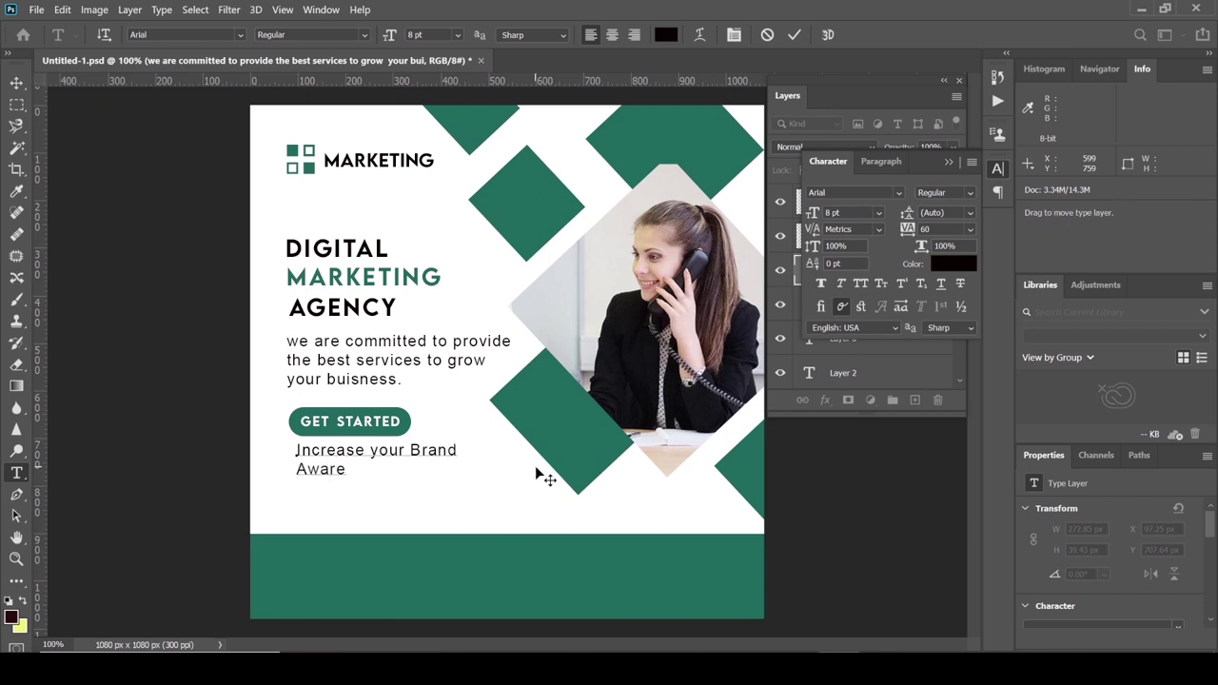
text(ness T)
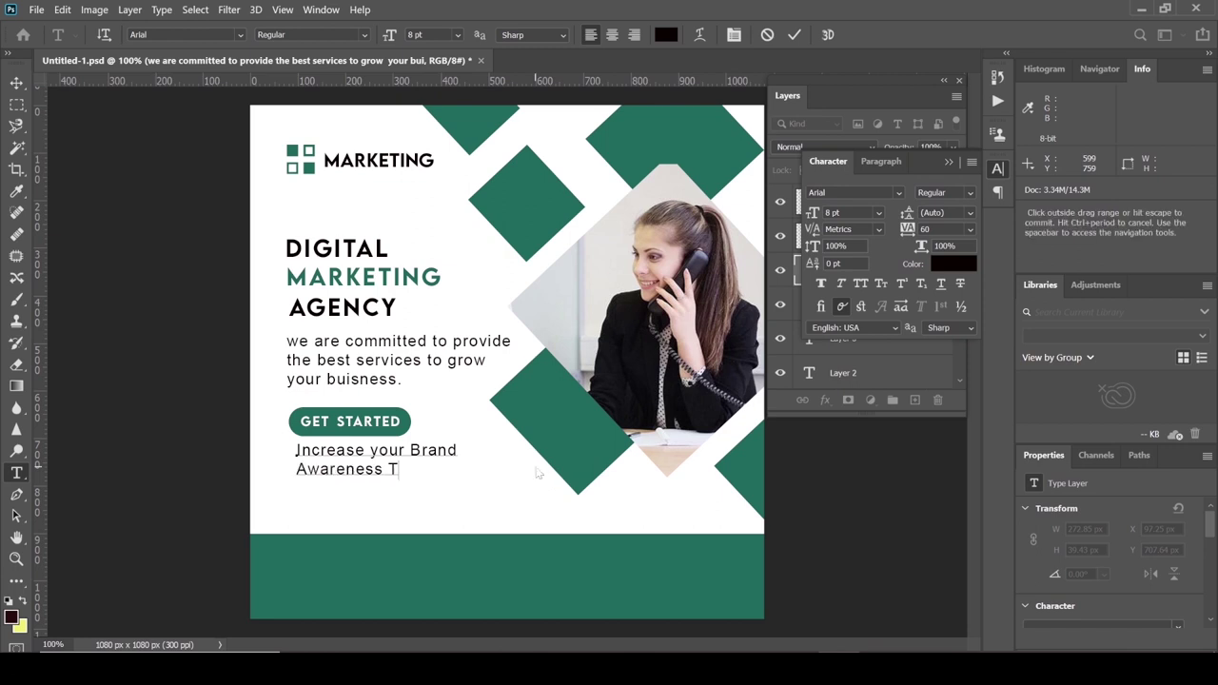
text(hrough )
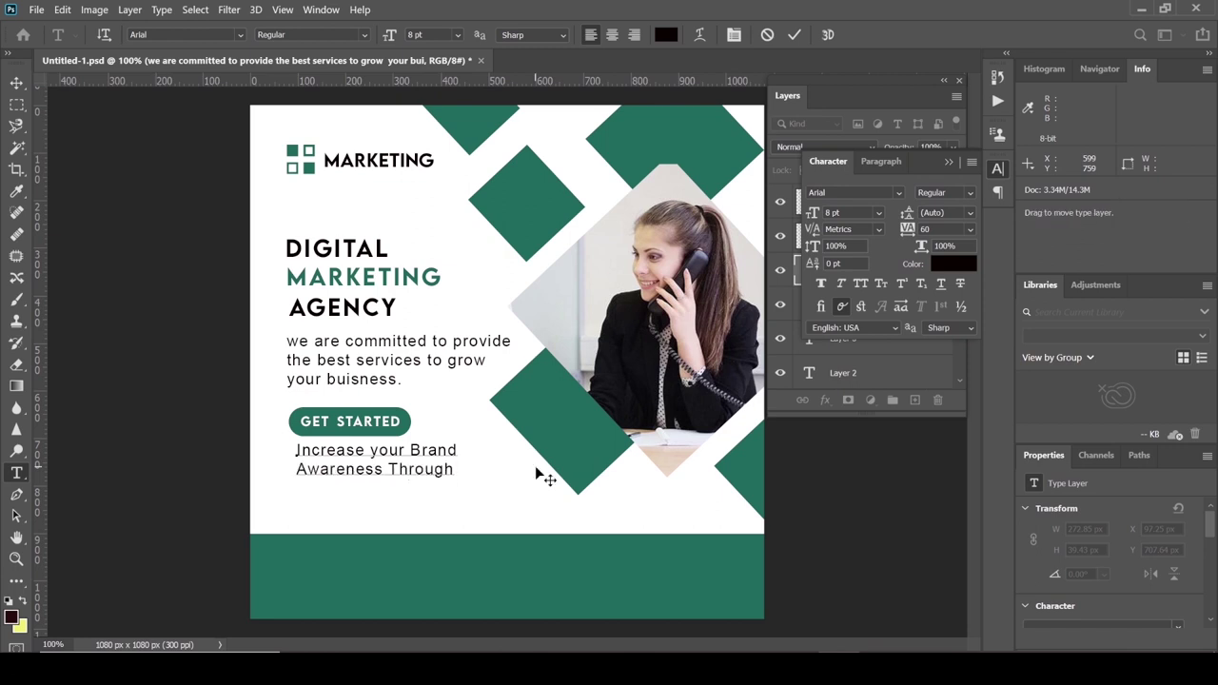
text(Onli)
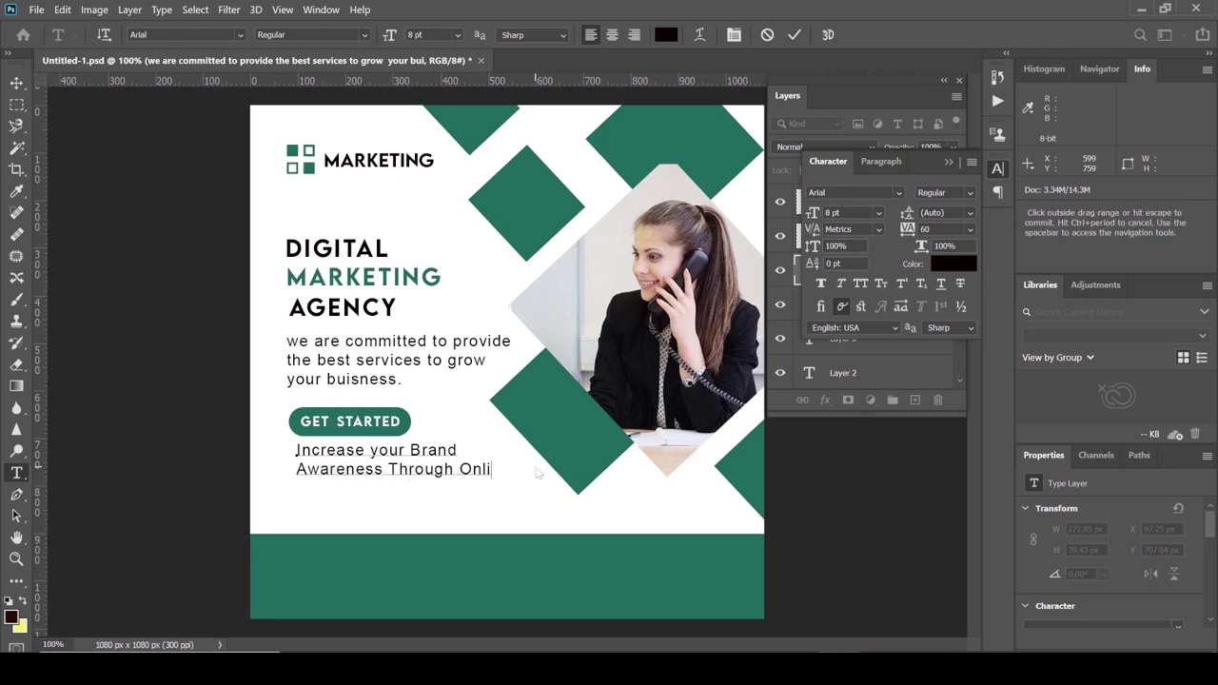
text(ne)
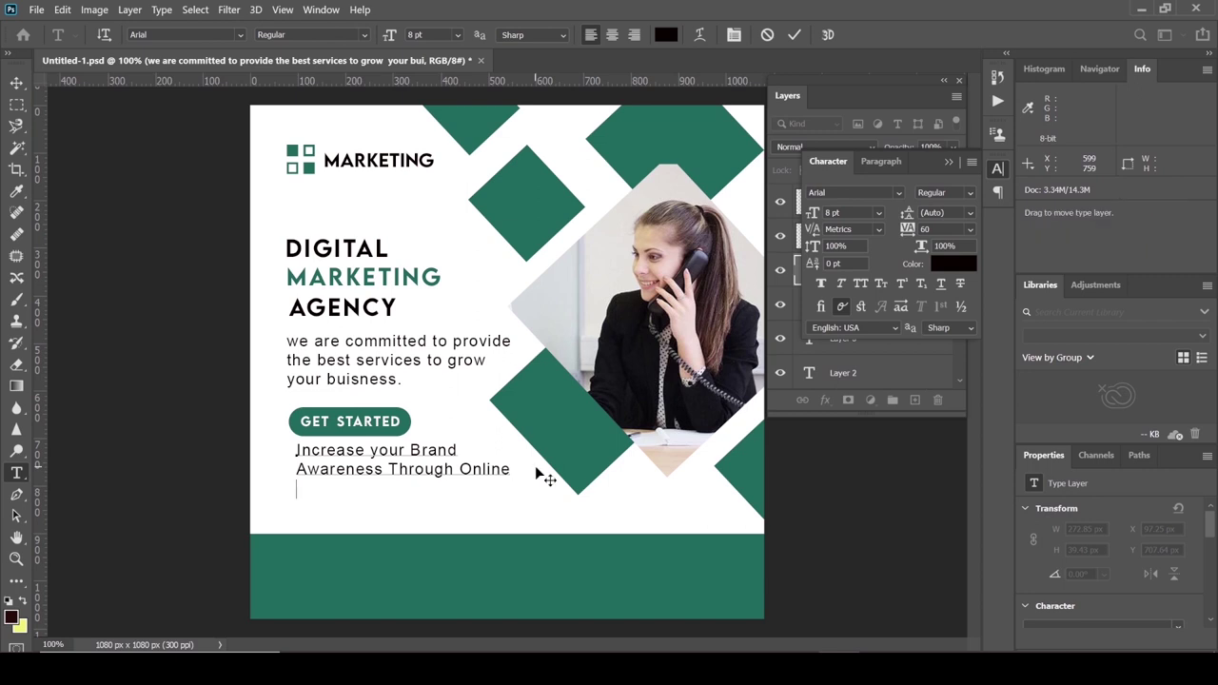
text( Mar)
text(keting.)
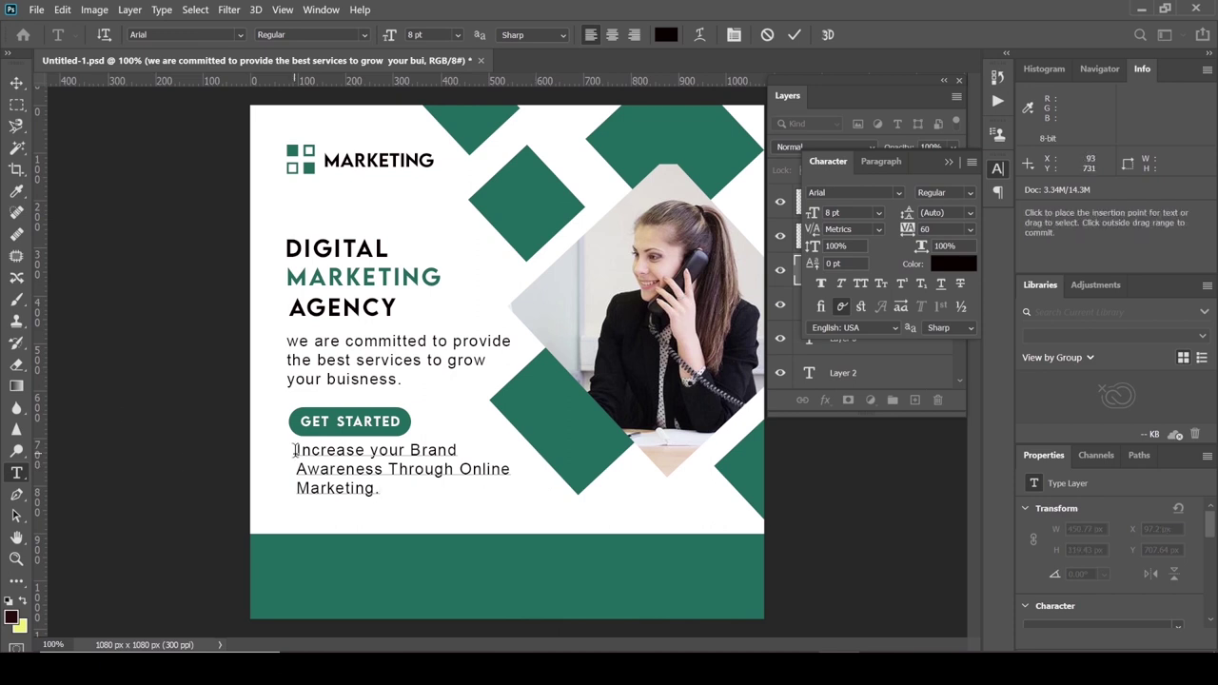
key(ctrl+a)
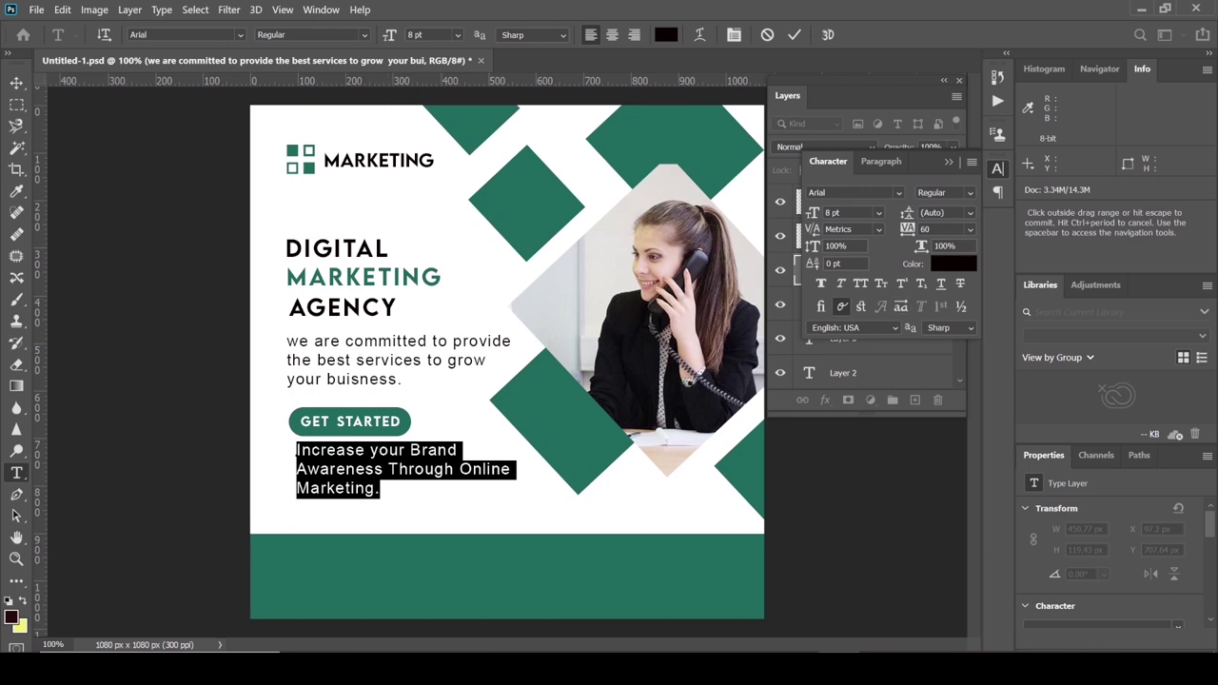
Step: Restyle the tagline as Calibri Bold at 9 pt
click(241, 35)
click(238, 101)
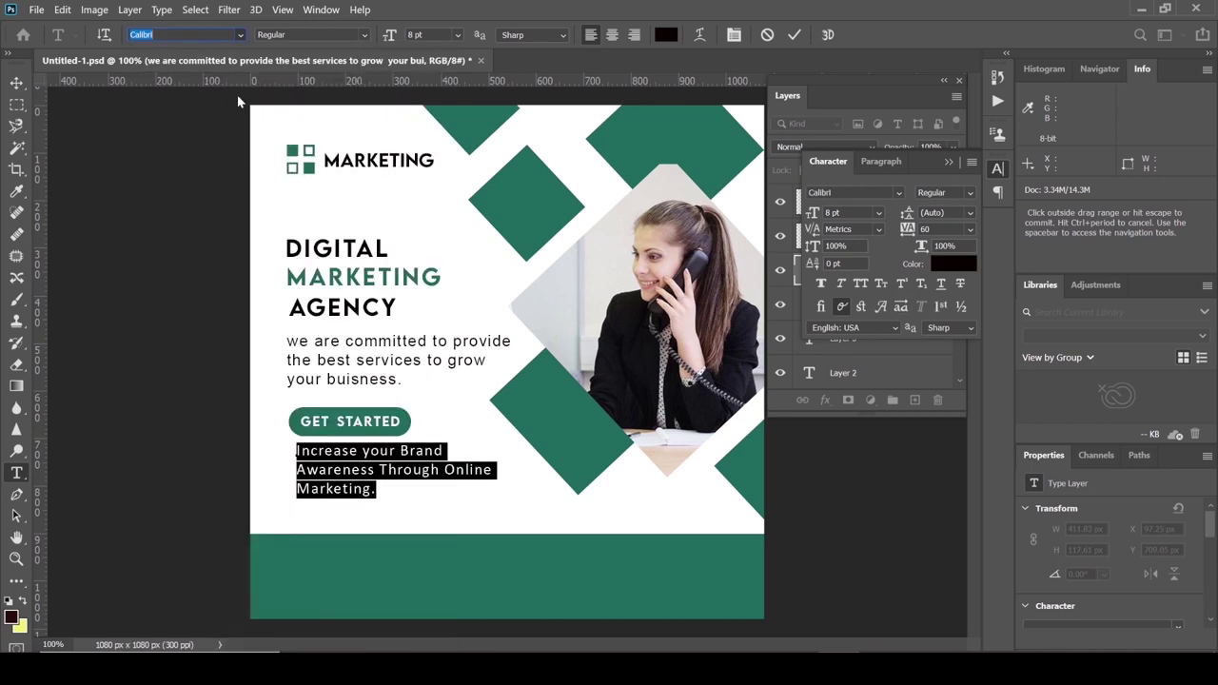
click(365, 34)
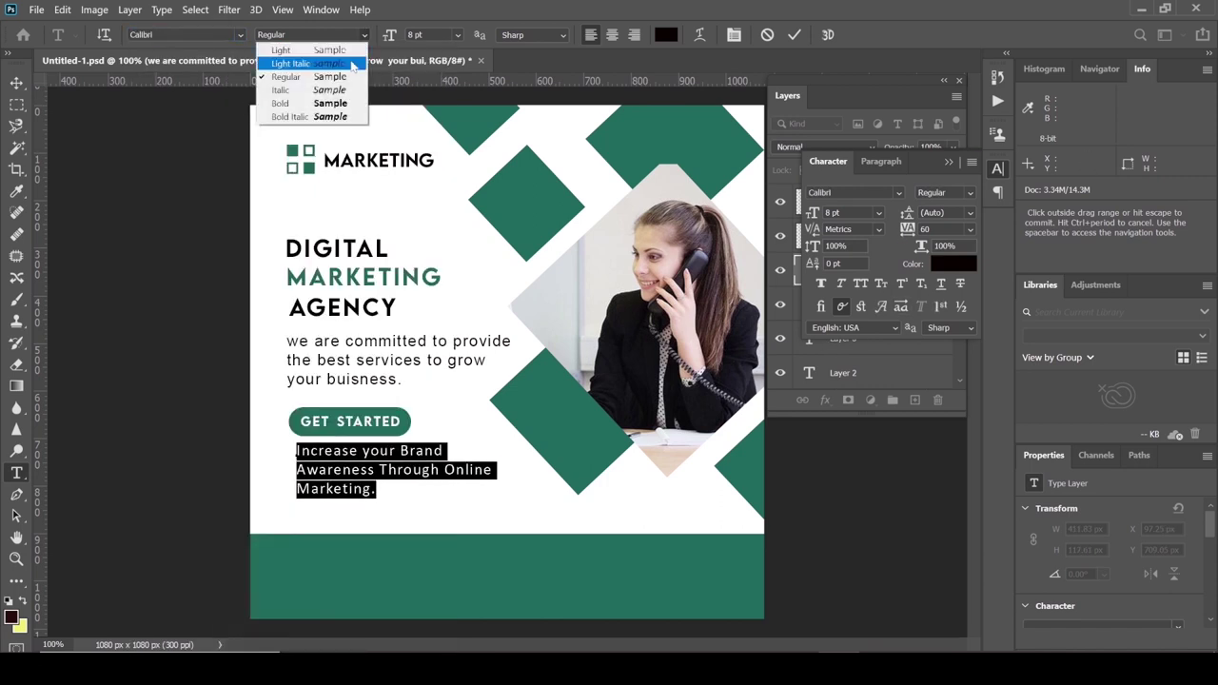
click(344, 104)
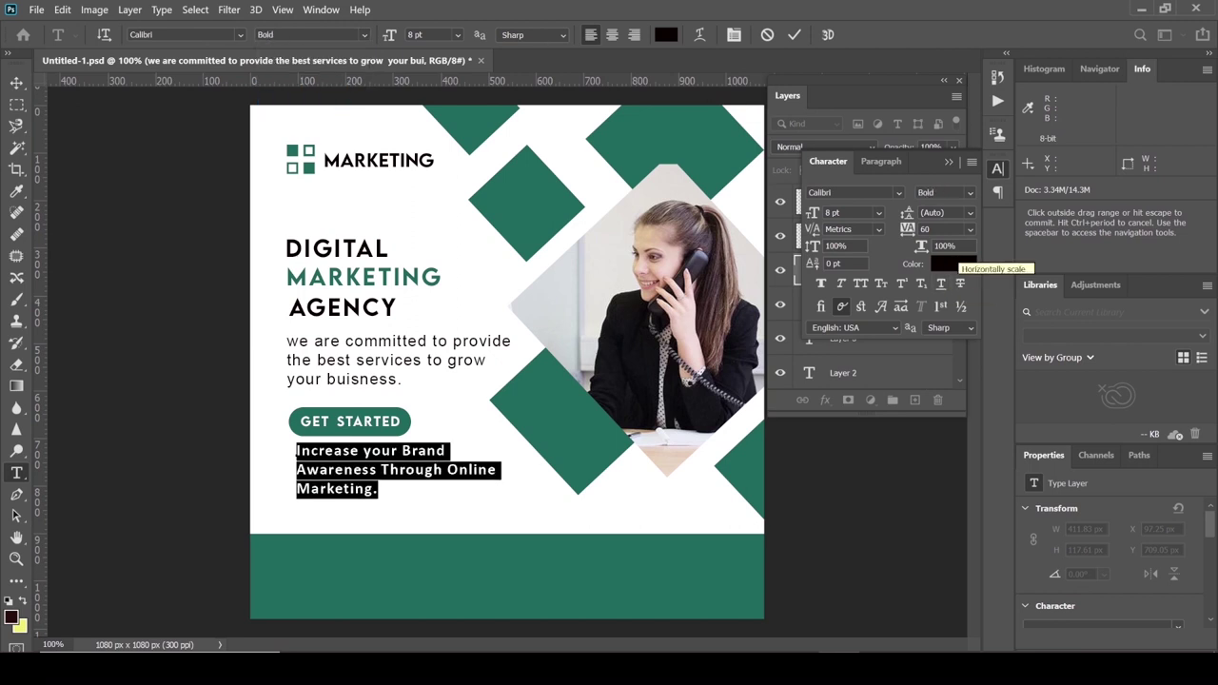
click(879, 212)
click(867, 270)
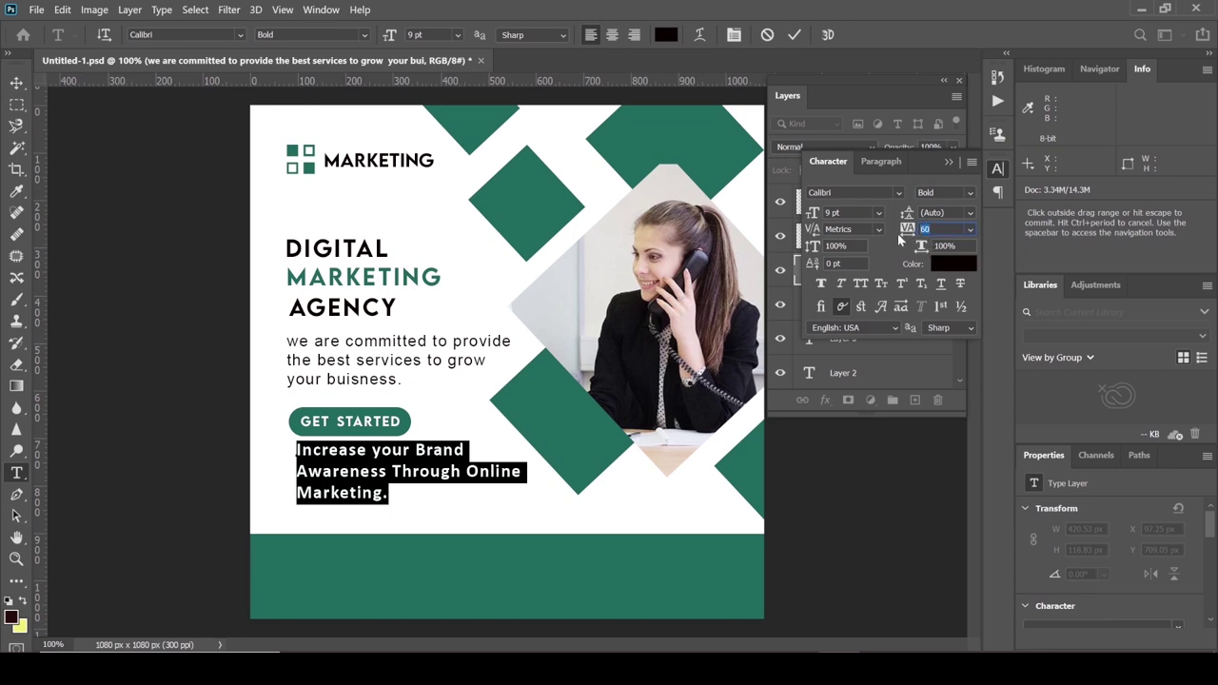
Step: Shift the tagline left to line up with the heading's left edge
click(17, 83)
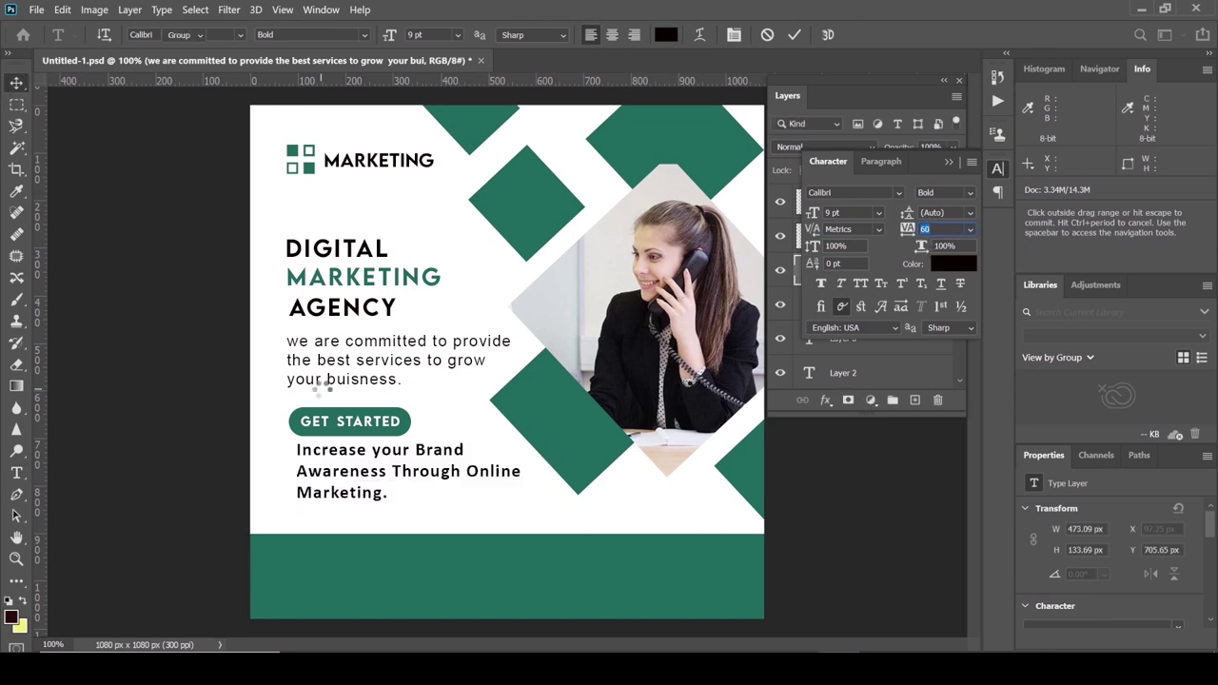
key(ctrl+t)
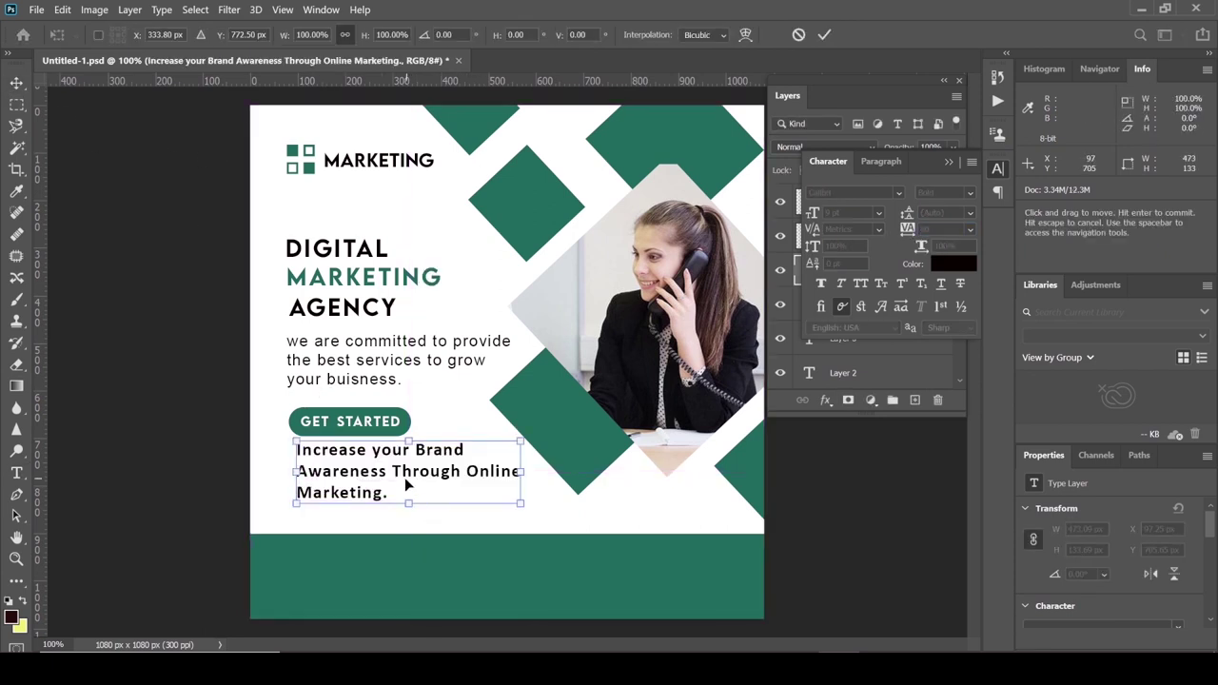
drag(409, 484, 398, 489)
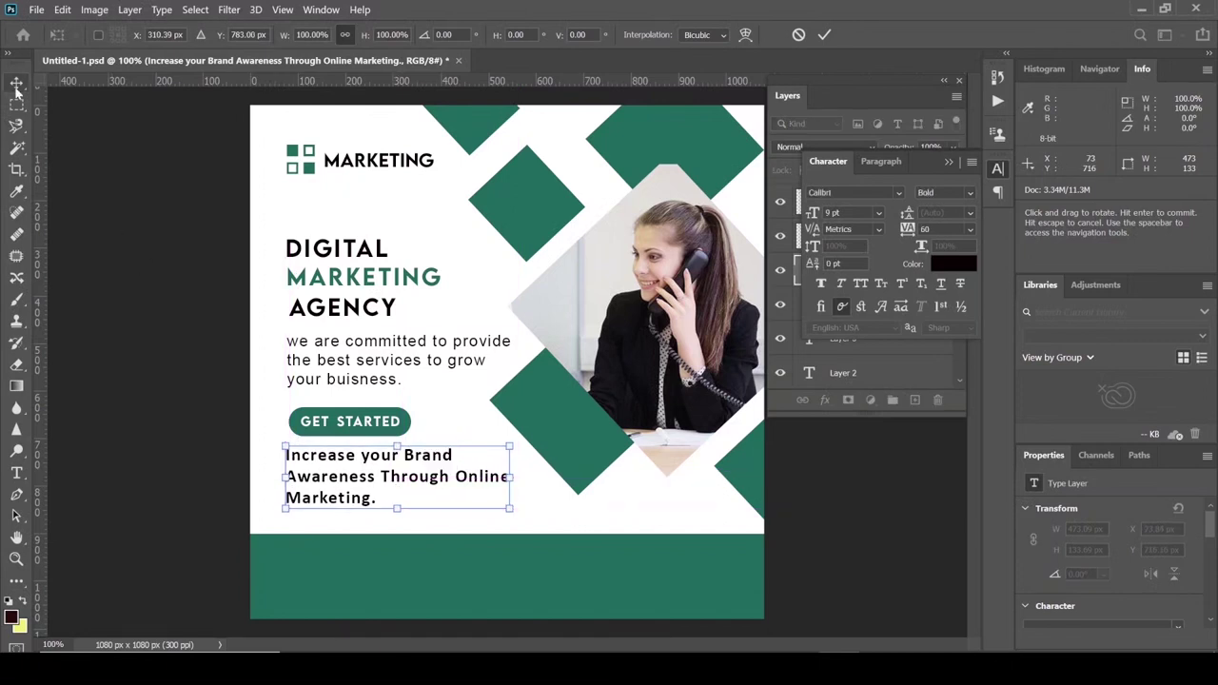
click(17, 86)
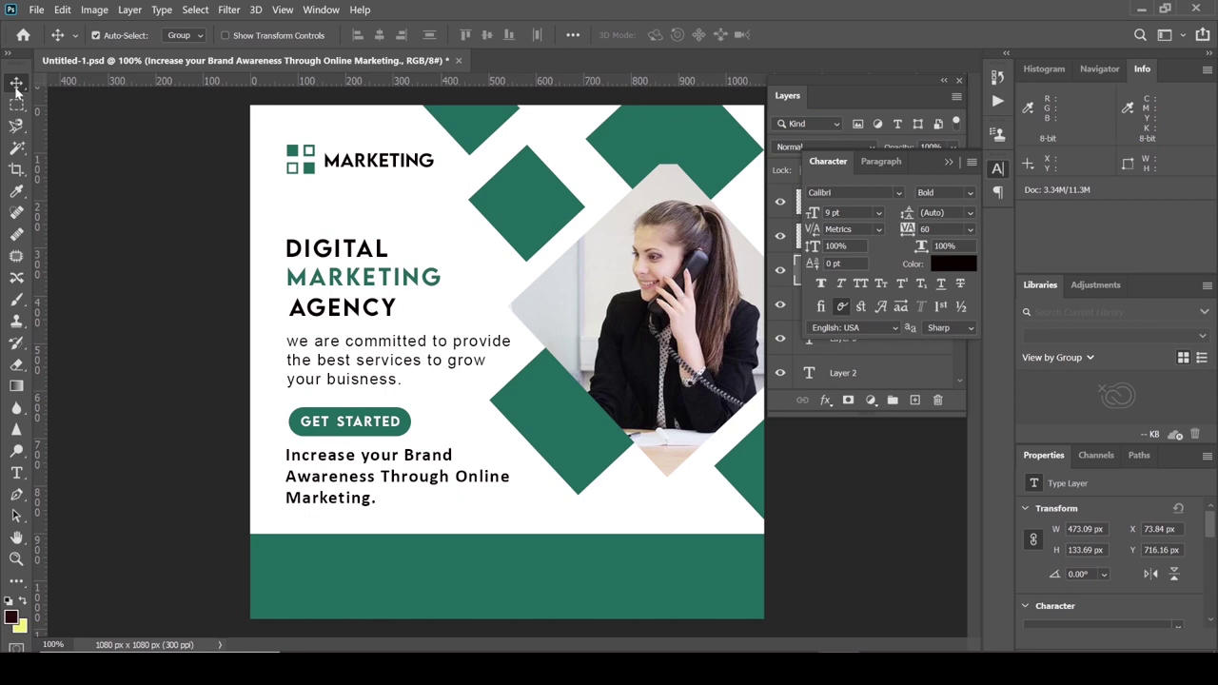
Step: Replace the placeholder beside the footer's phone icon with the number 01 102 1020
click(17, 473)
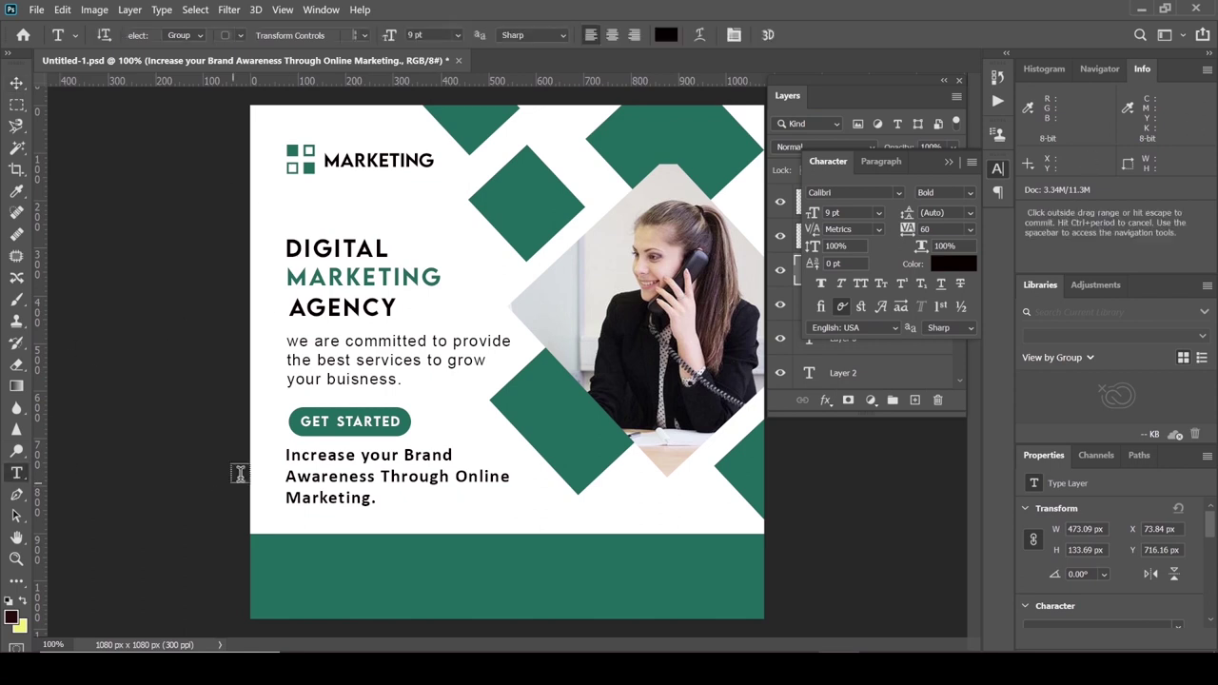
double_click(287, 457)
key(ctrl+a)
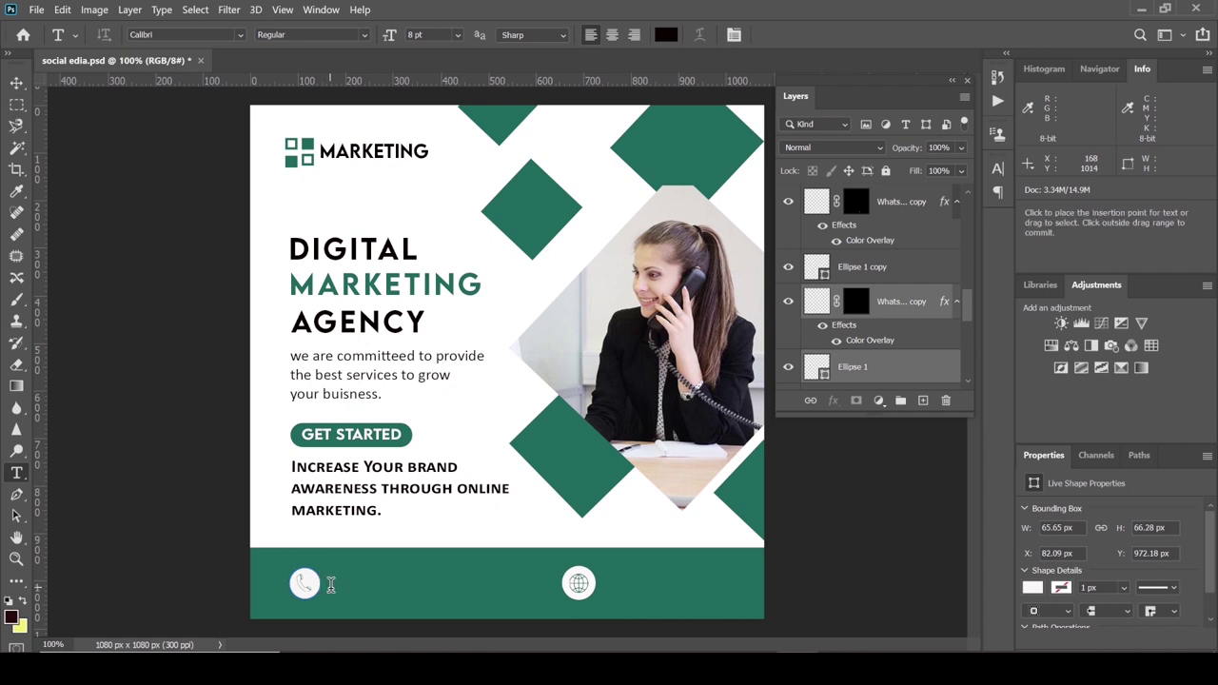
click(330, 584)
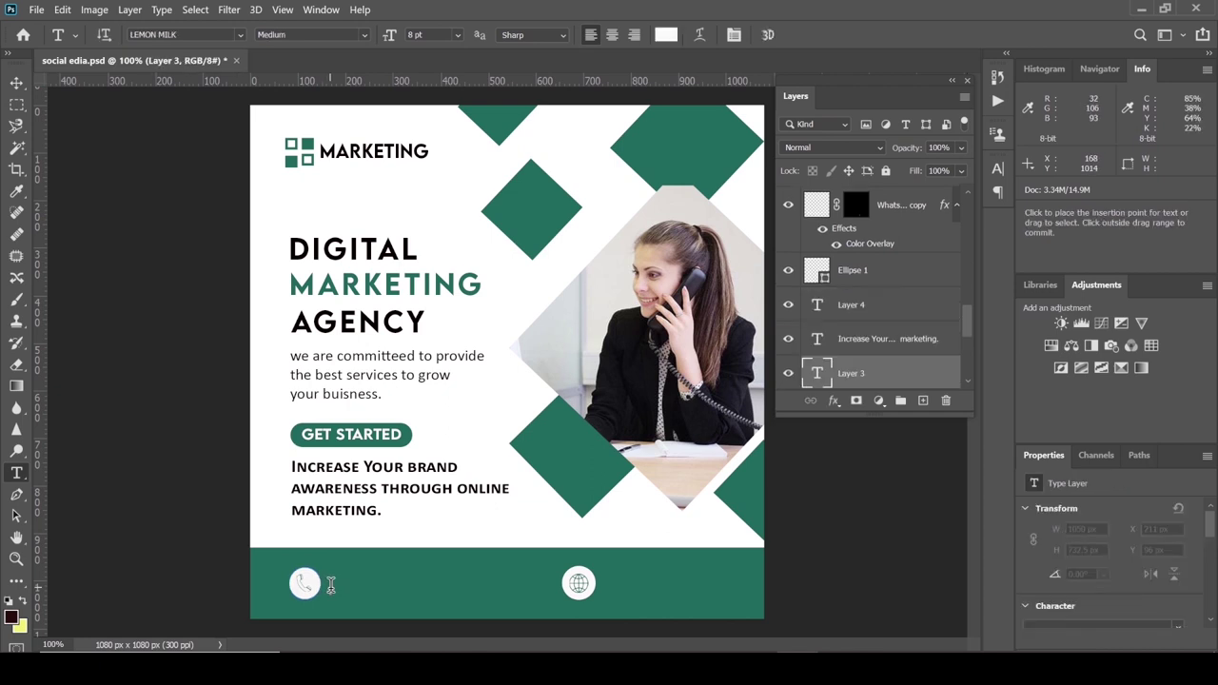
double_click(331, 586)
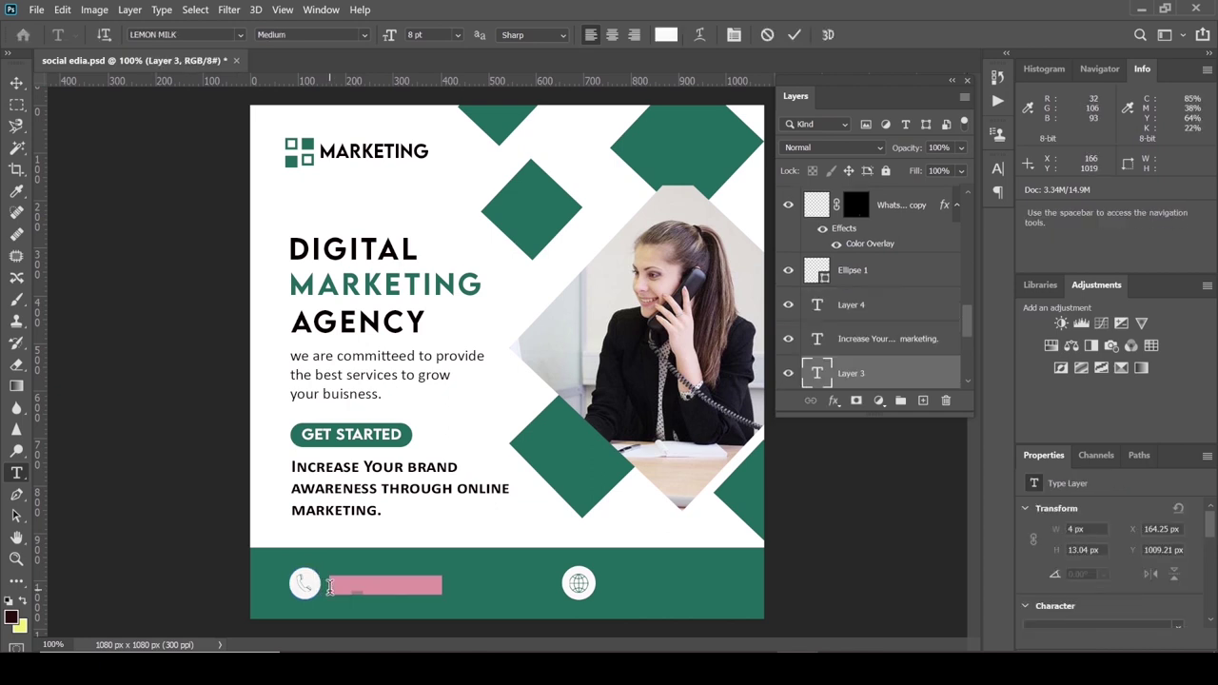
text(LOREM IPSUM)
key(Delete)
key(Delete)
key(Delete)
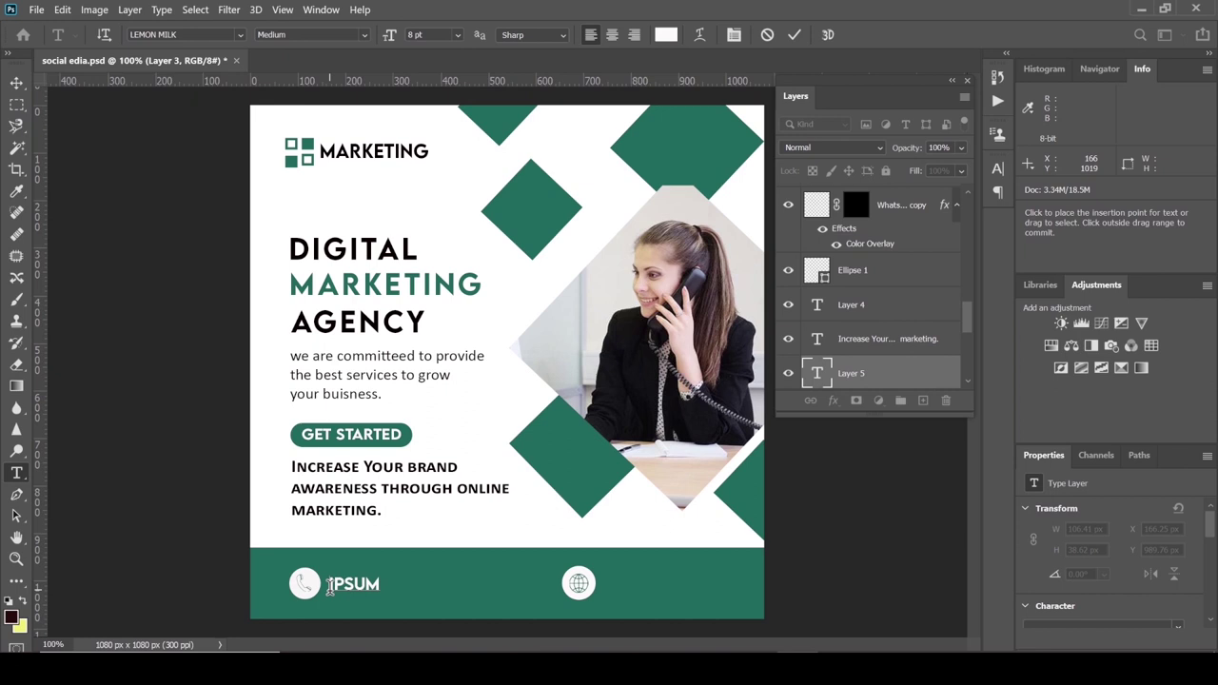
key(Delete)
key(Delete)
key(Delete)
text(01 102 10)
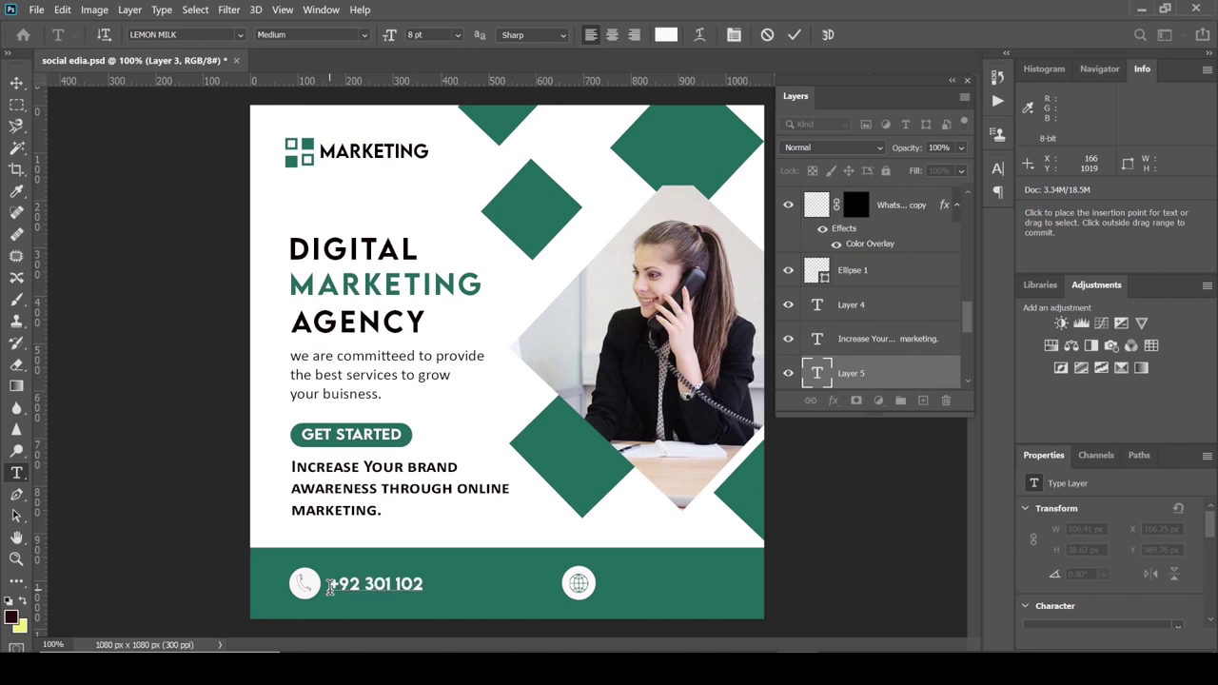
text(20)
Step: Condense the phone number to 90% horizontal scale and lower it slightly in the footer
drag(329, 585, 469, 581)
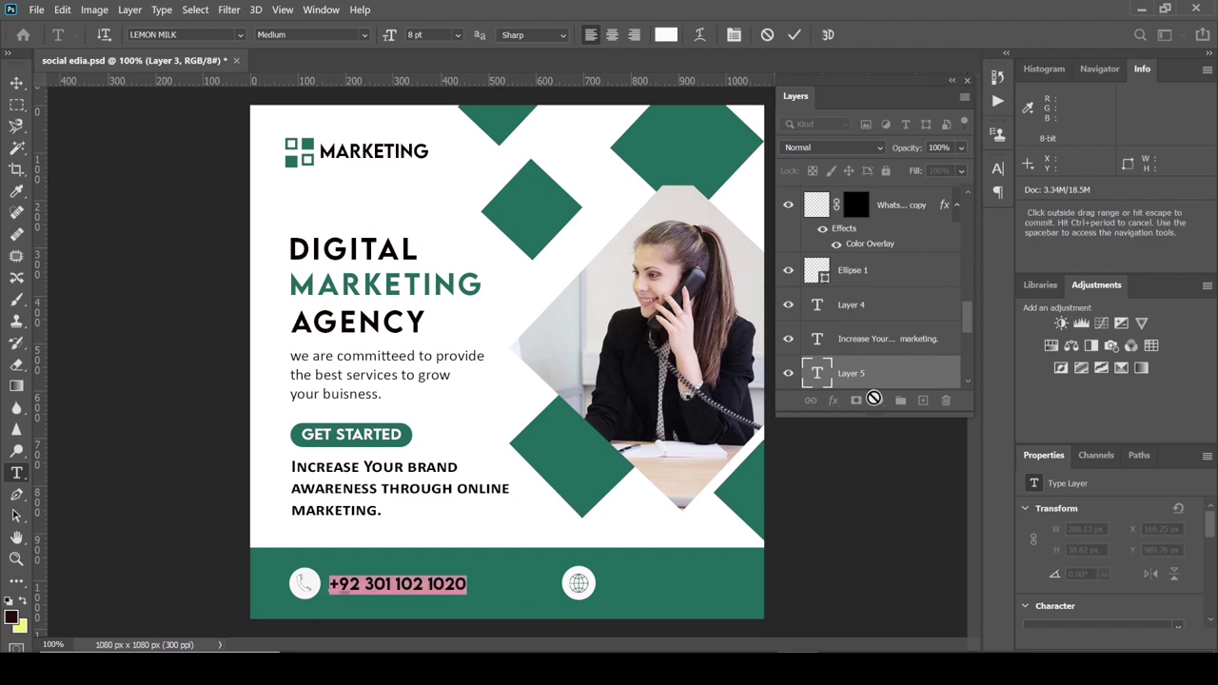
click(997, 169)
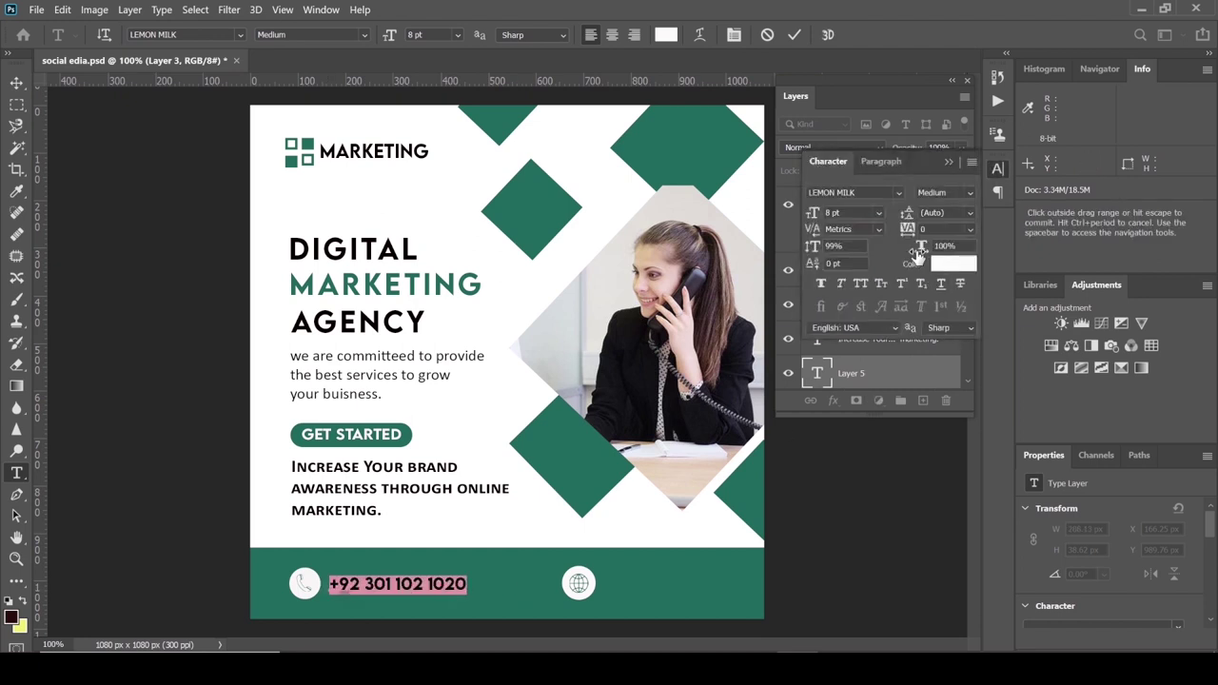
drag(920, 247, 900, 255)
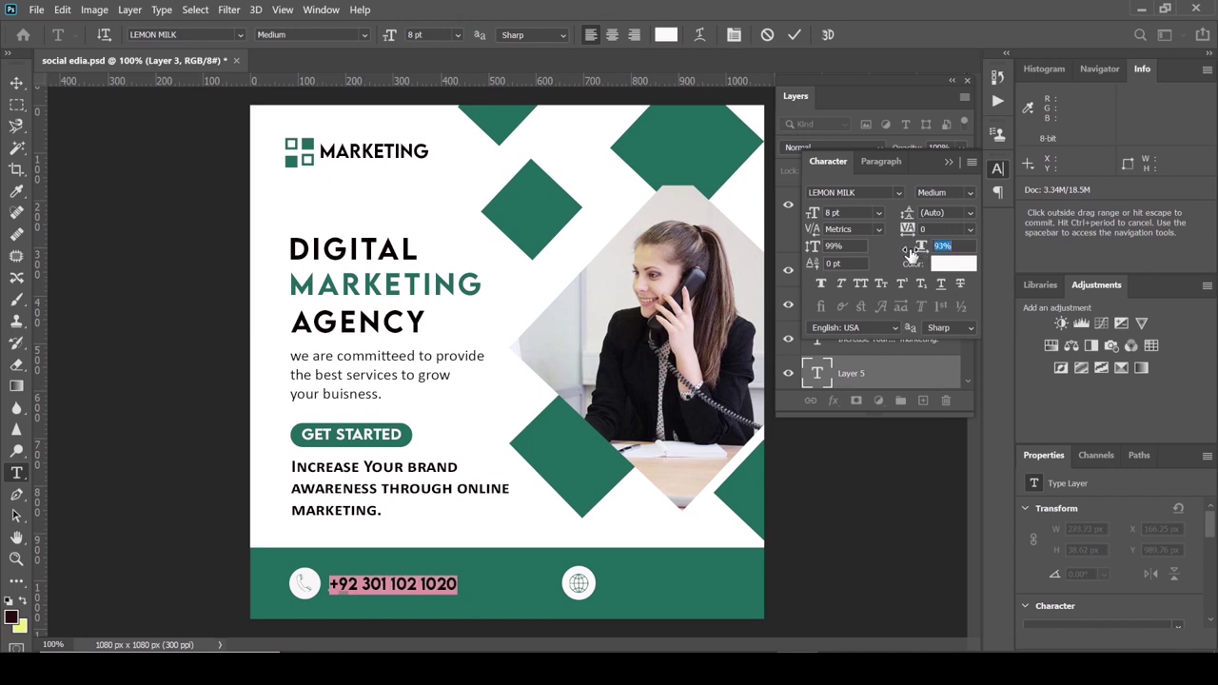
click(16, 83)
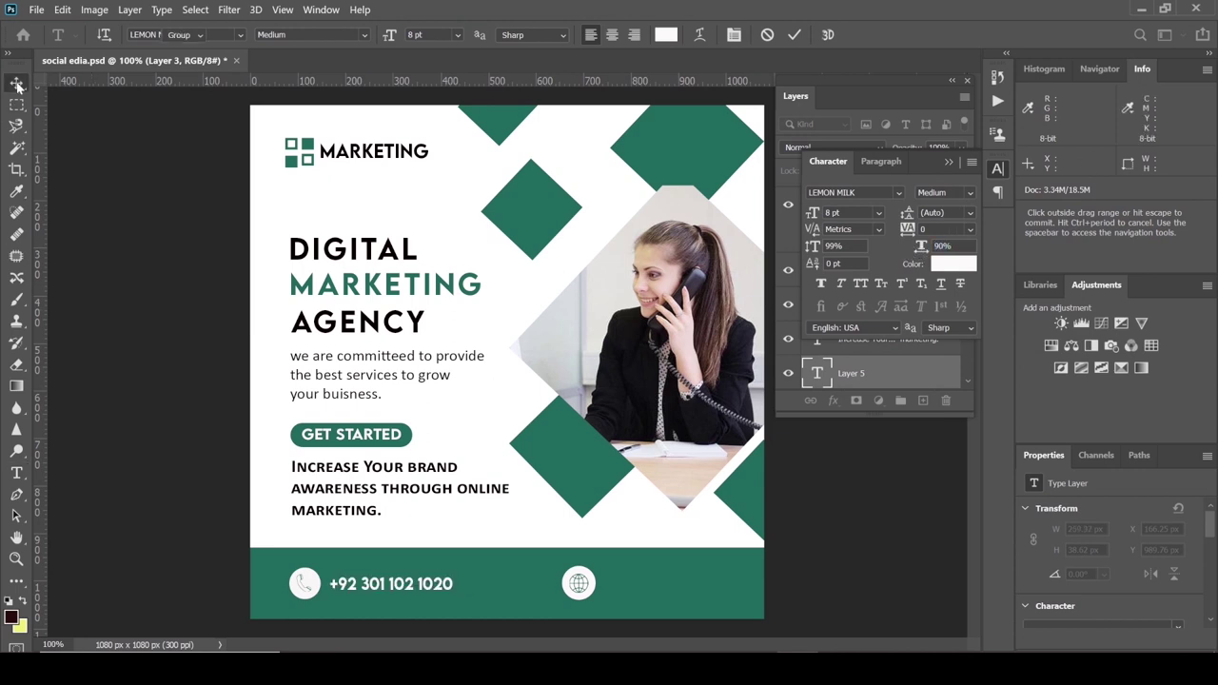
drag(407, 588, 407, 591)
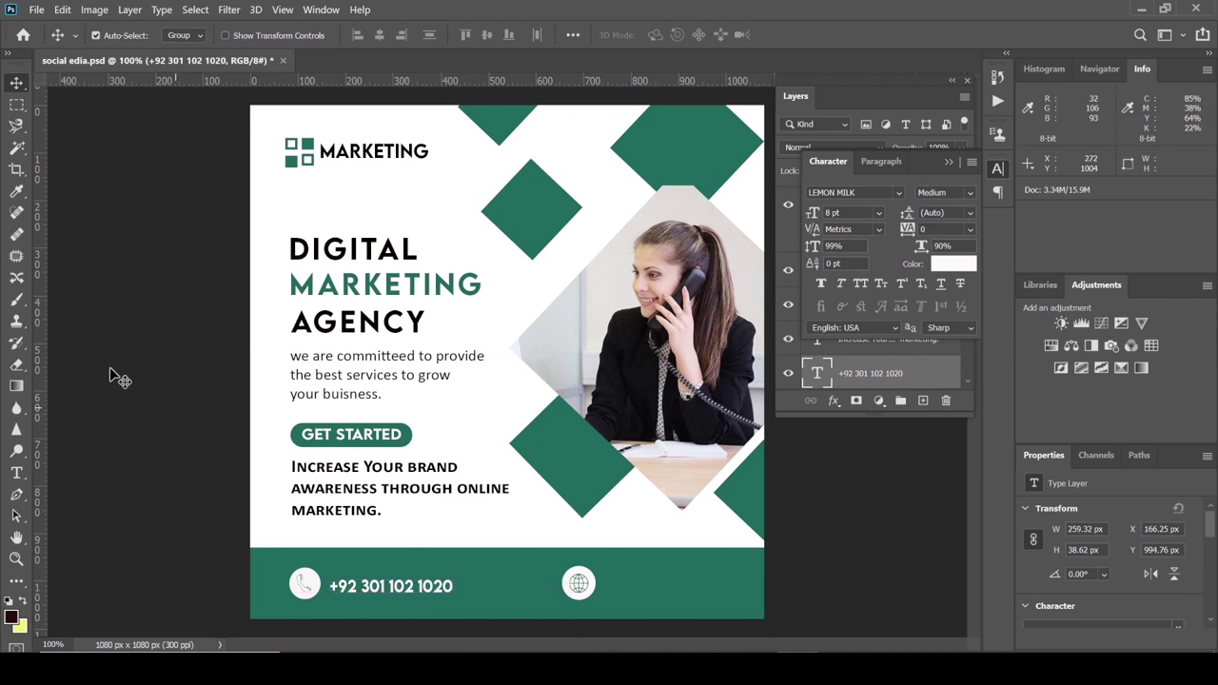
click(16, 472)
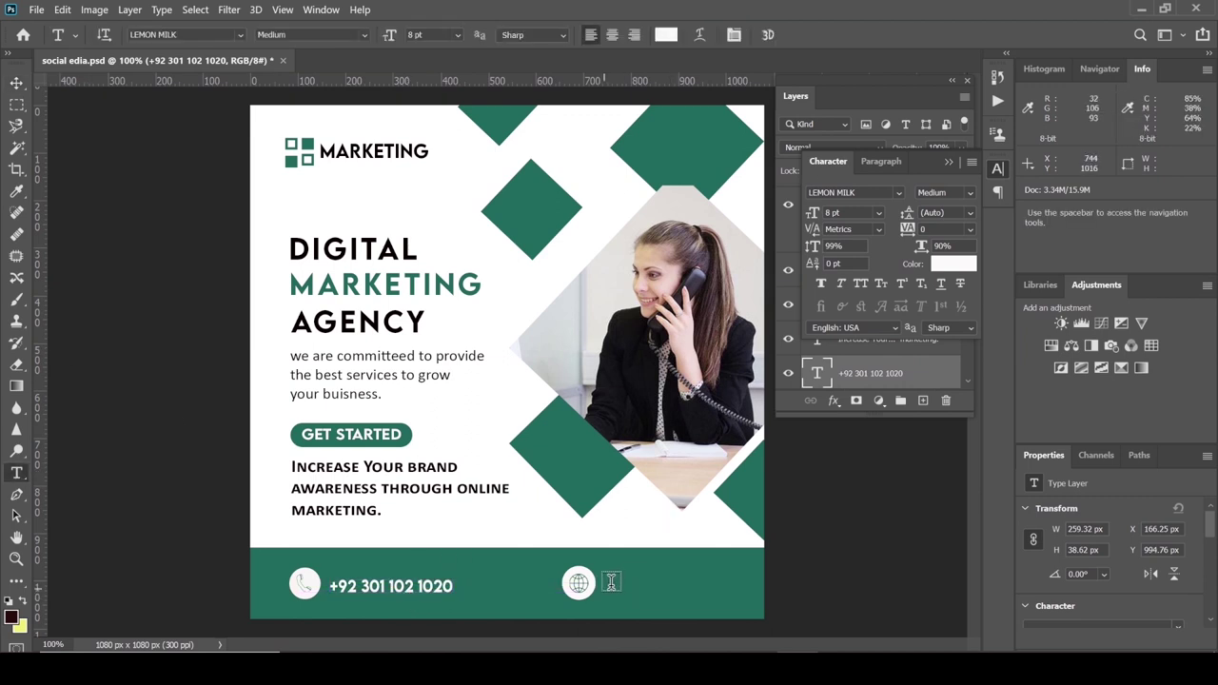
click(606, 585)
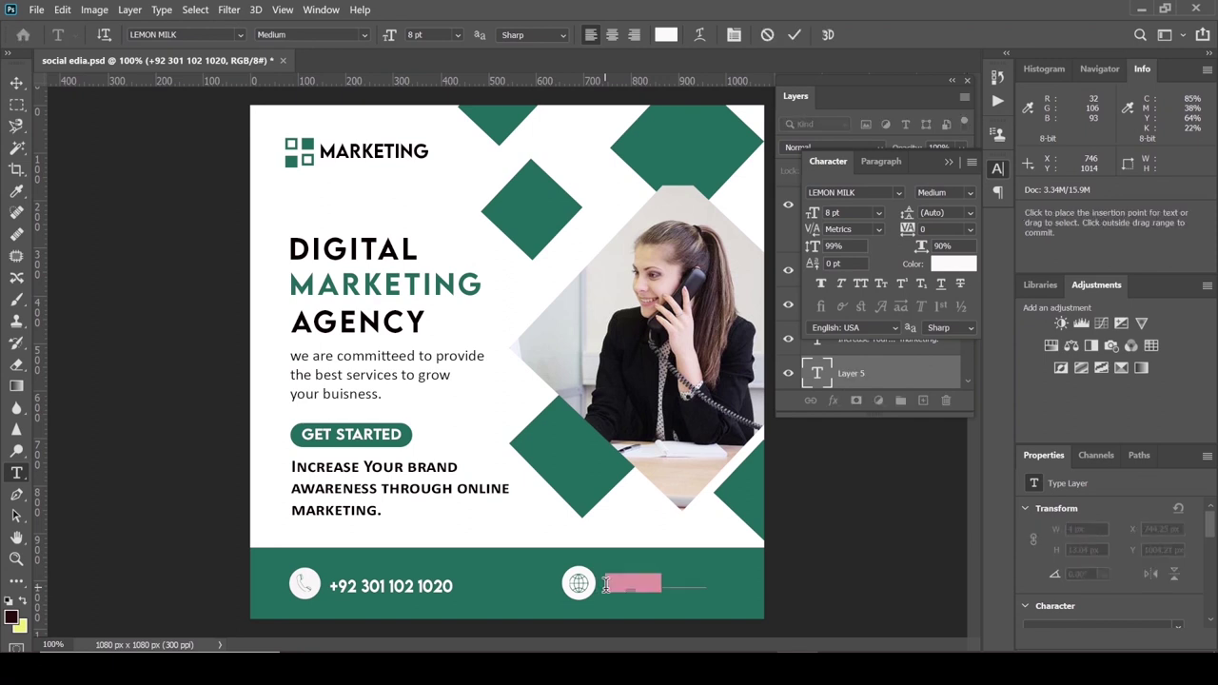
key(BackSpace)
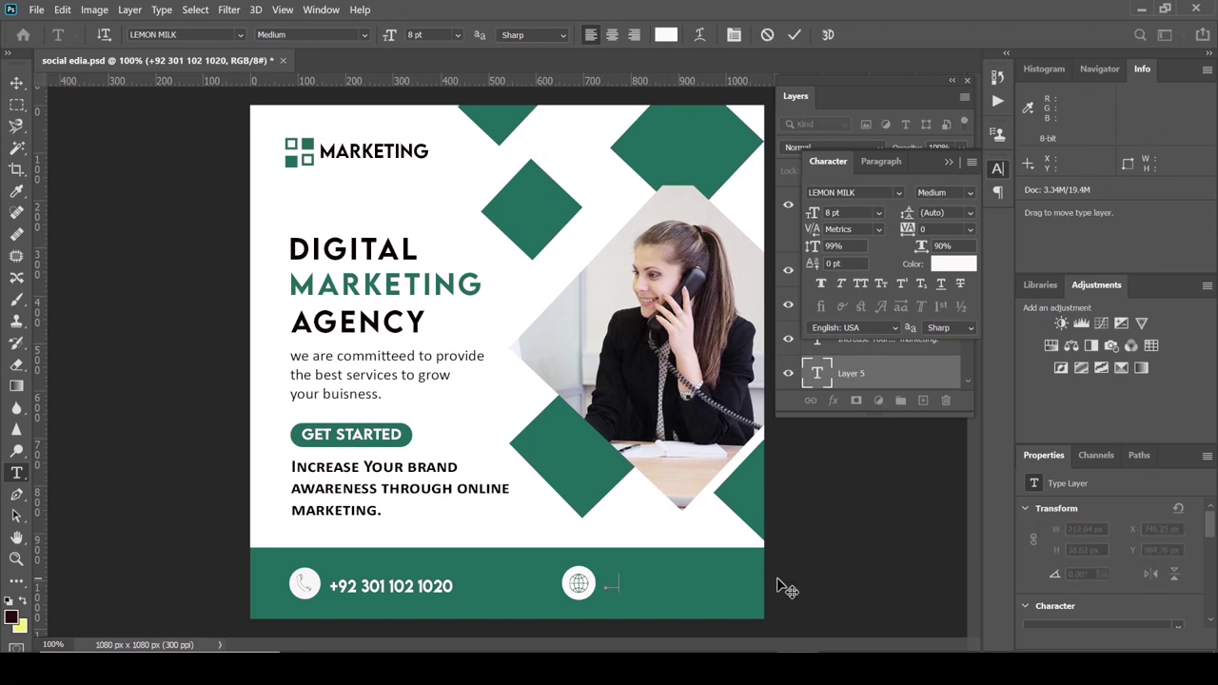
text(wwww)
text(ur)
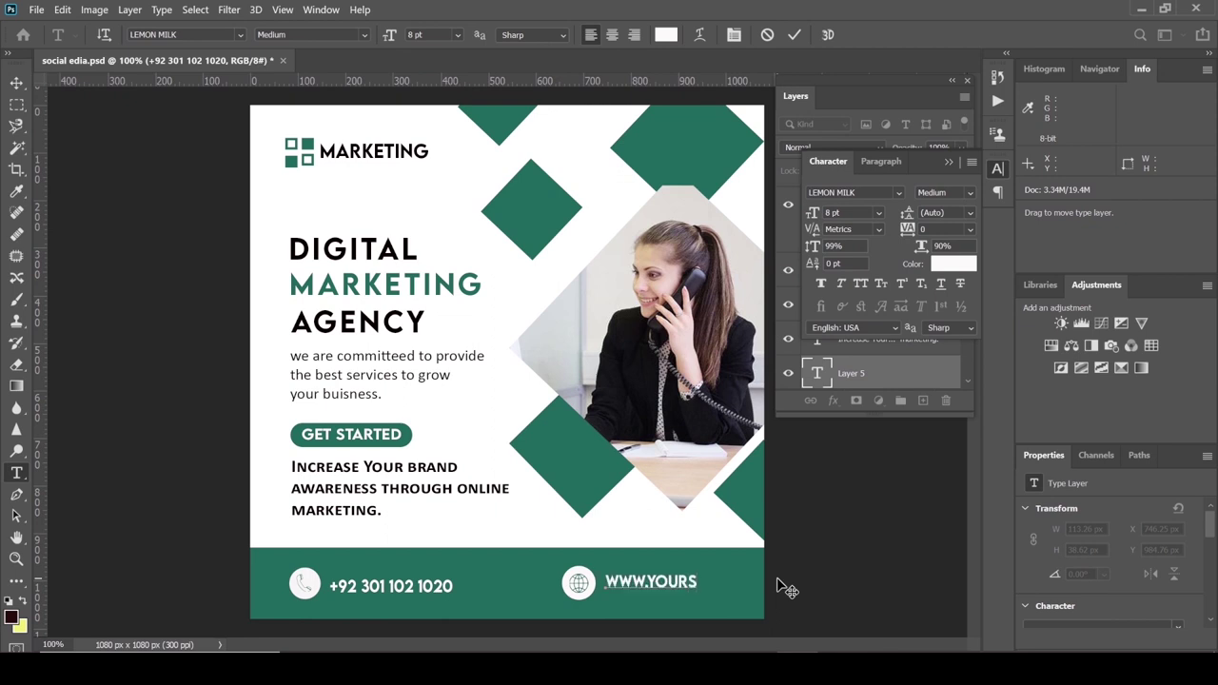
text(o)
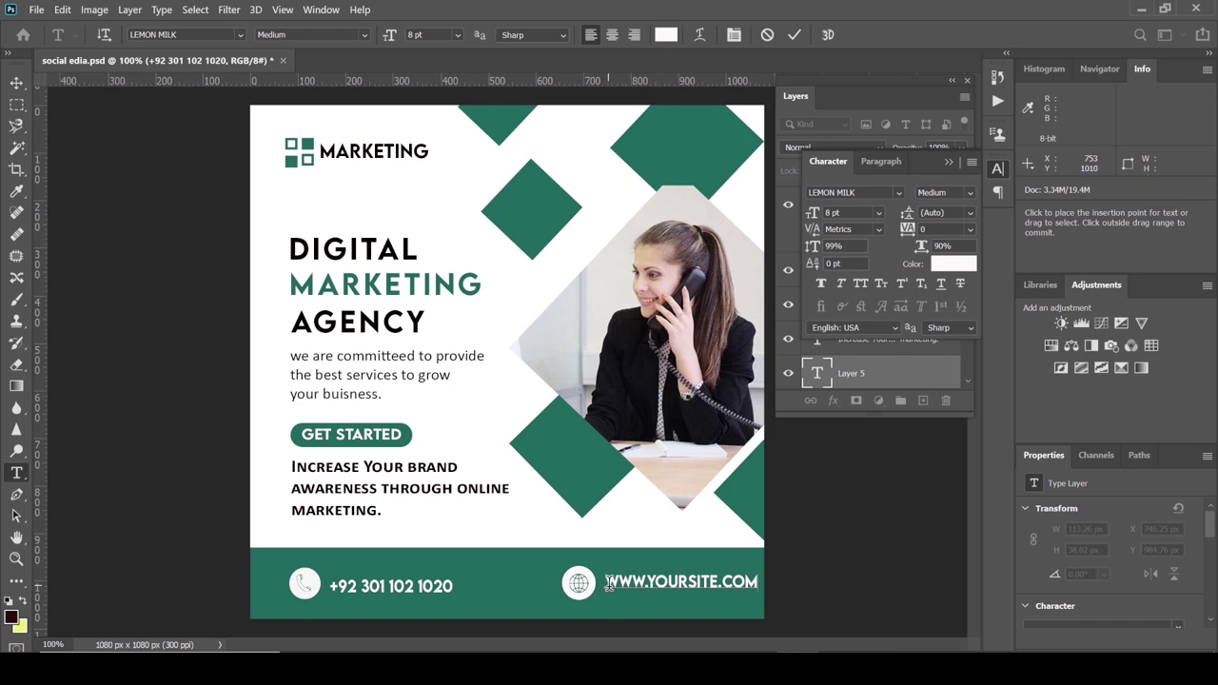
Step: Set the website text to 7 pt, align it with the globe icon, and collapse the panels
key(ctrl+a)
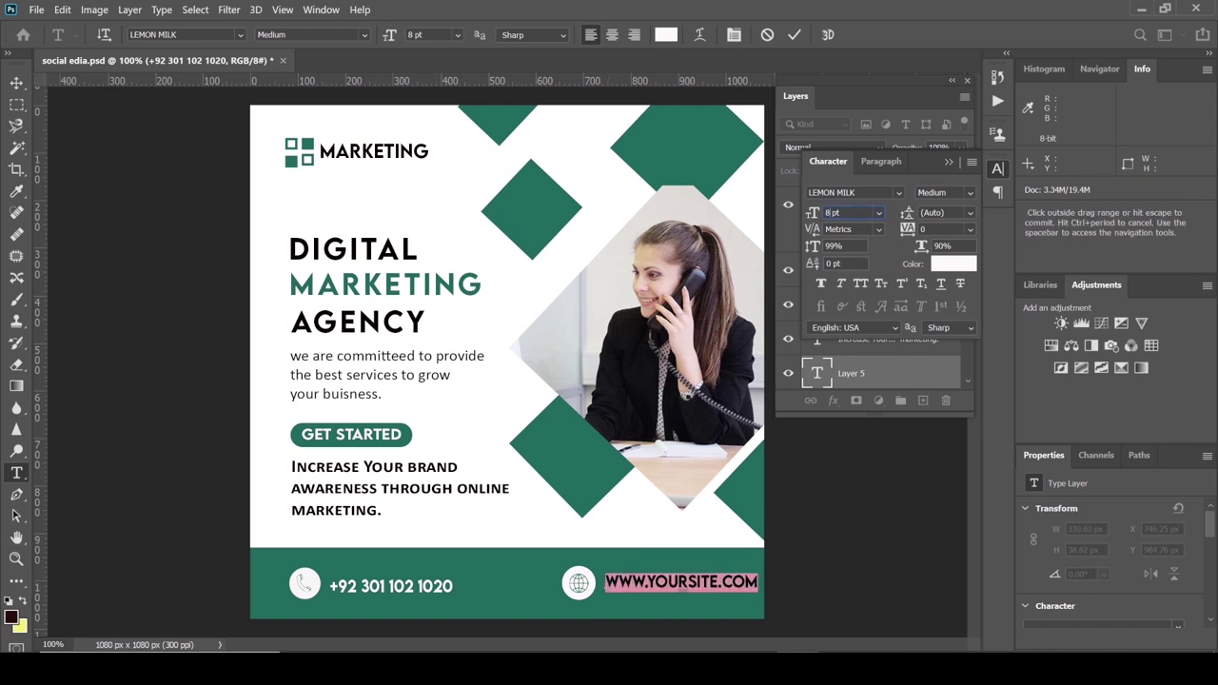
click(796, 217)
text(7)
key(Return)
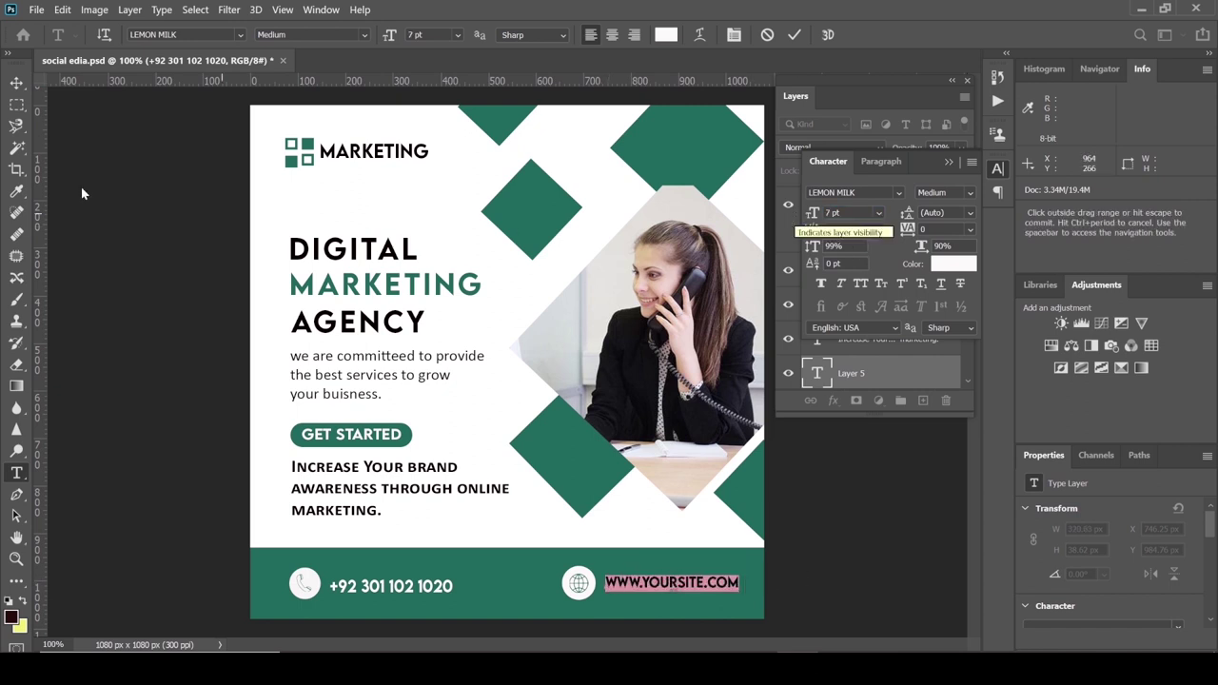
click(16, 83)
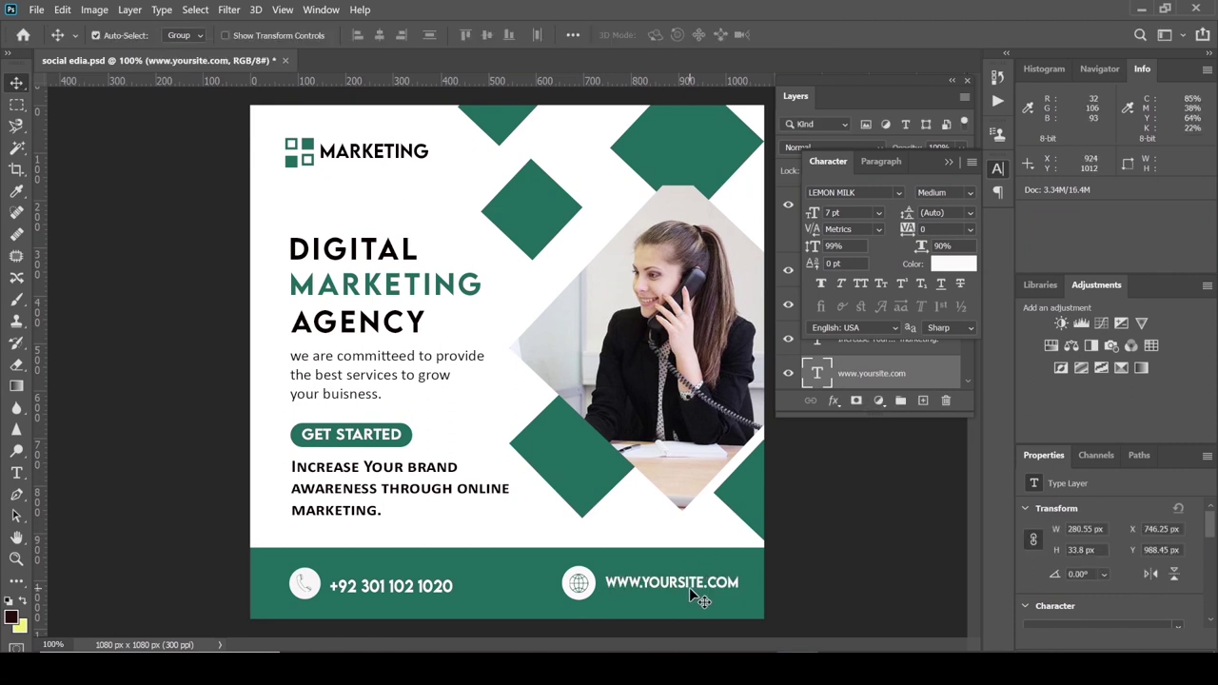
drag(687, 592, 686, 594)
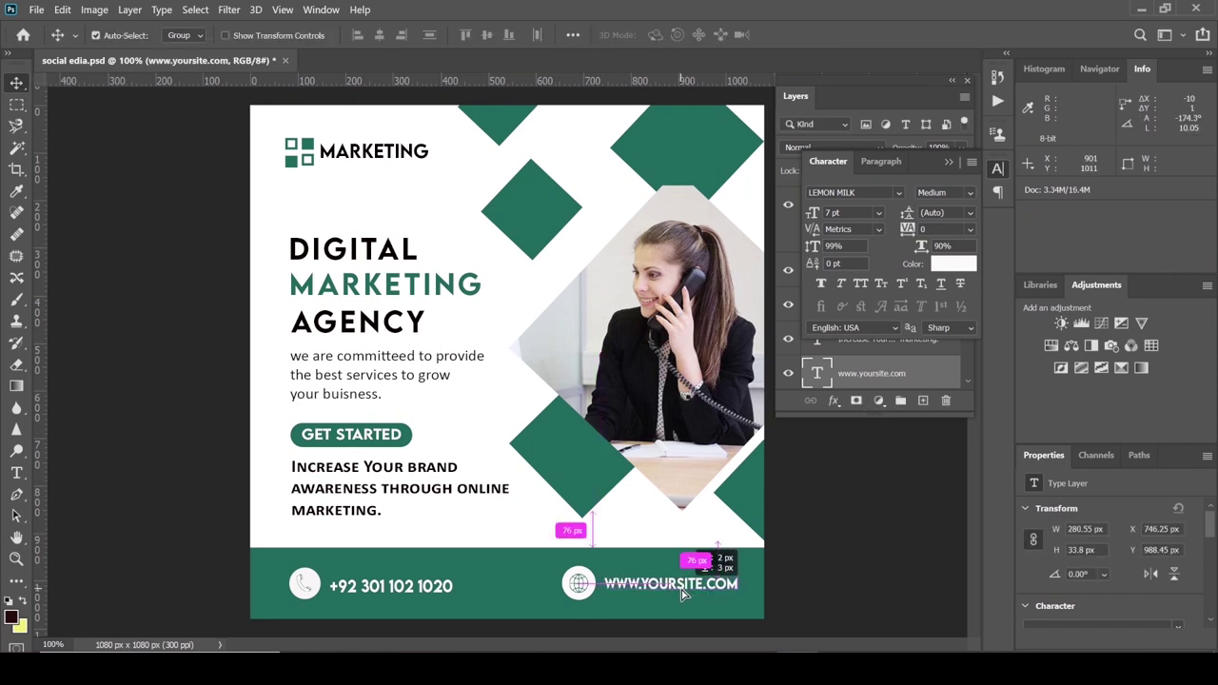
click(952, 81)
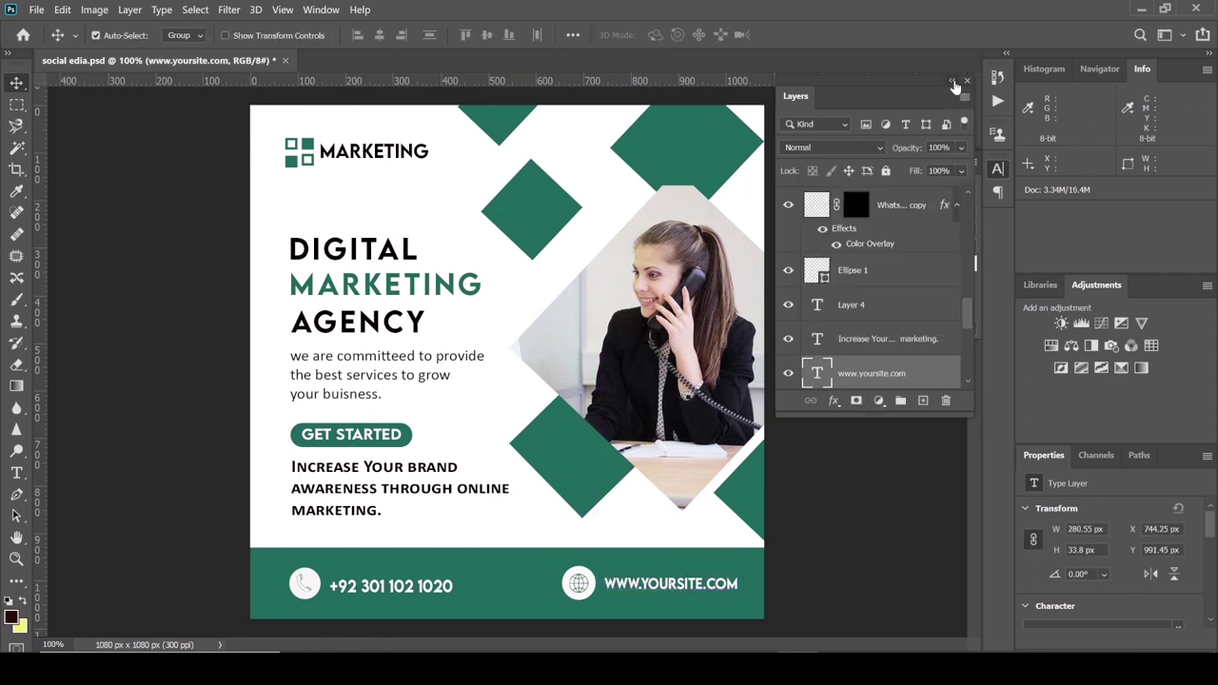
click(948, 163)
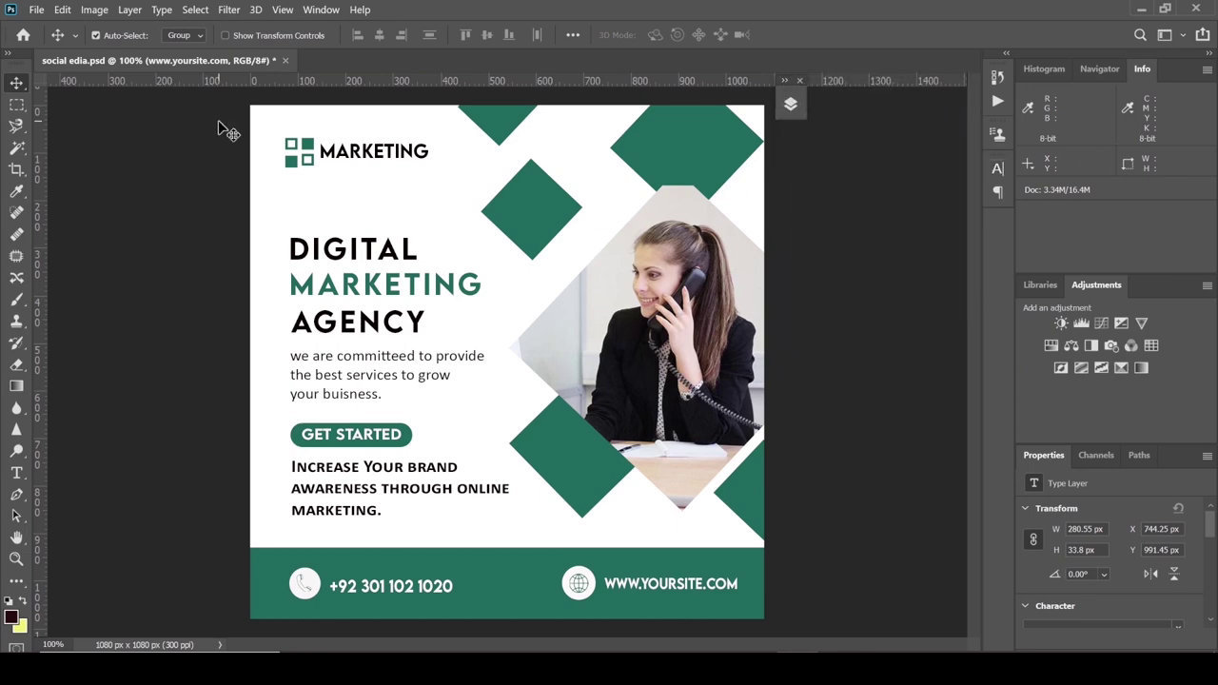